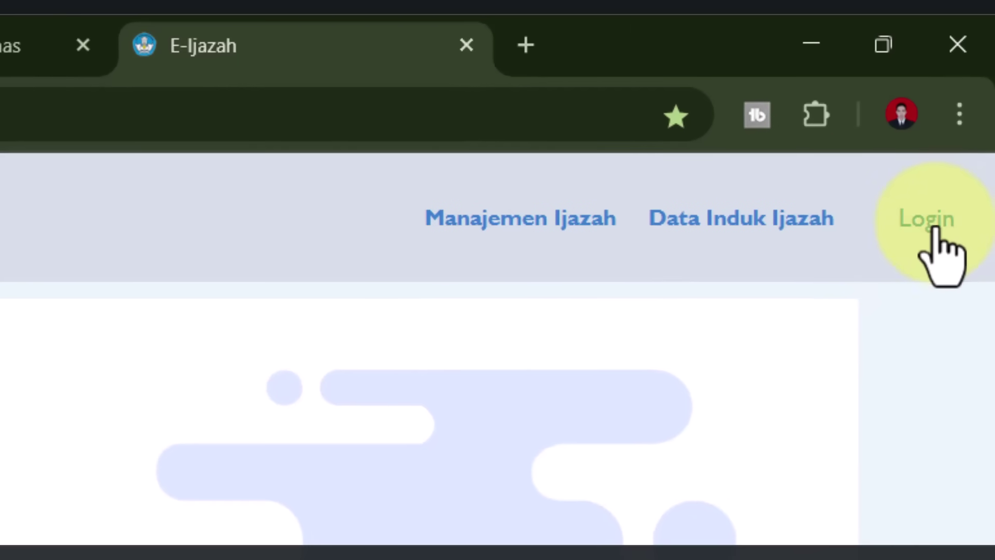
# Step: Log in to E-Ijazah with the saved account credentials and choose the institution under Pilih Instansi
pyautogui.click(935, 226)
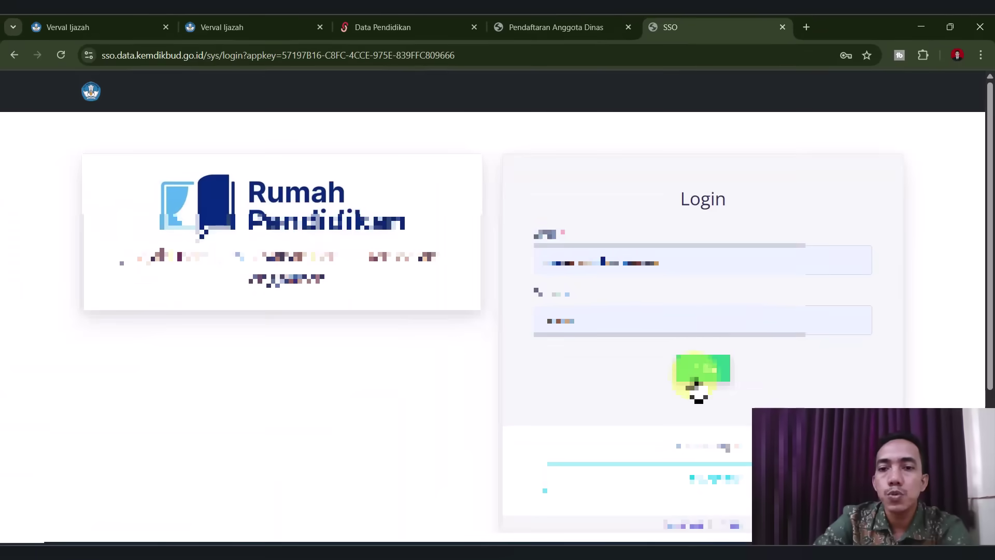
pyautogui.click(698, 383)
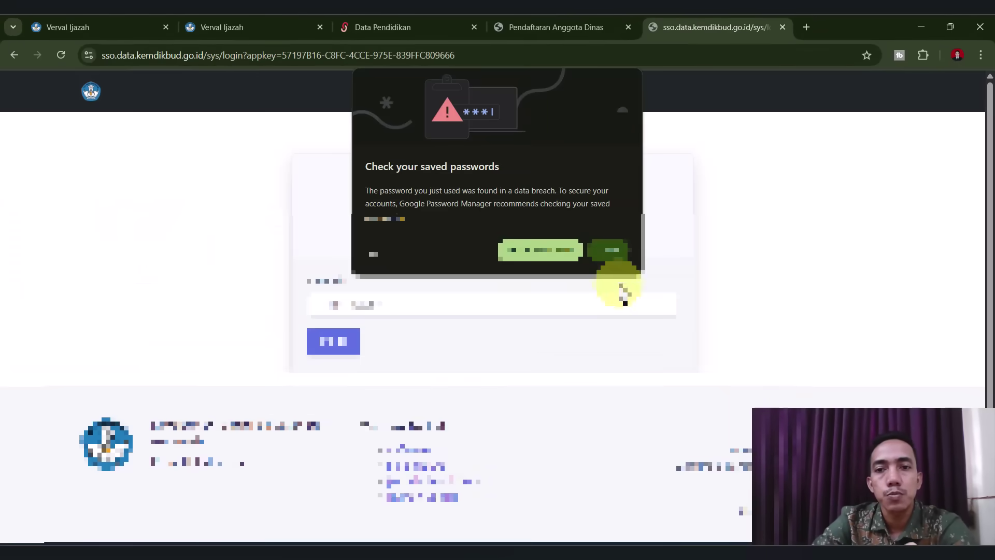
pyautogui.click(596, 298)
pyautogui.click(566, 304)
pyautogui.click(508, 357)
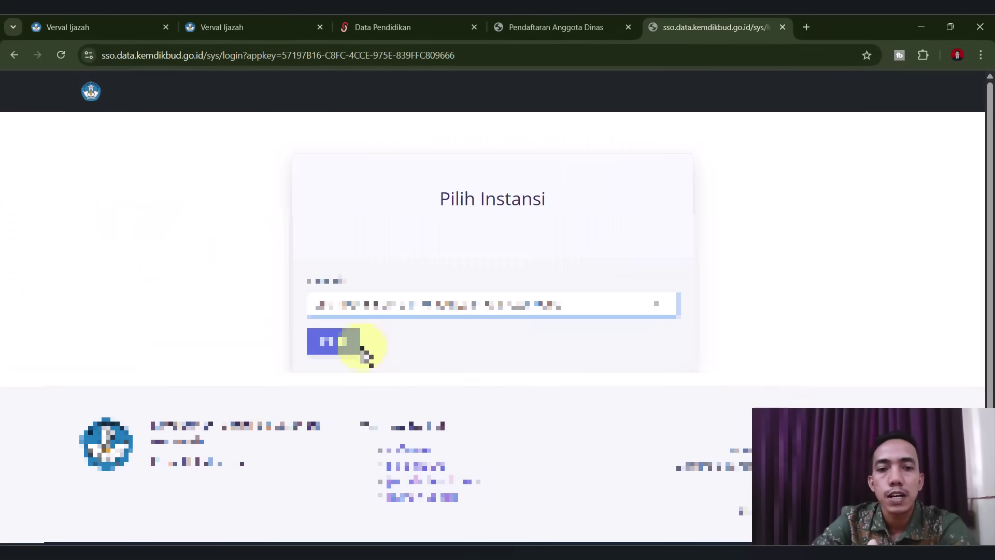
pyautogui.click(355, 342)
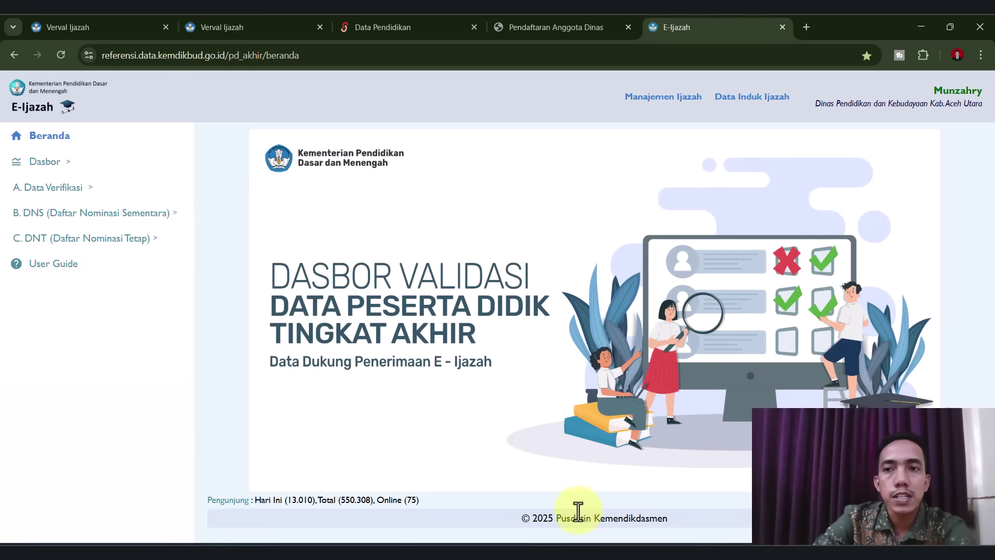
# Step: Examine the Peserta Didik verification data for Kab. Aceh Utara in Prov. Aceh, including the valid and residual NISN and NIK columns
pyautogui.click(49, 187)
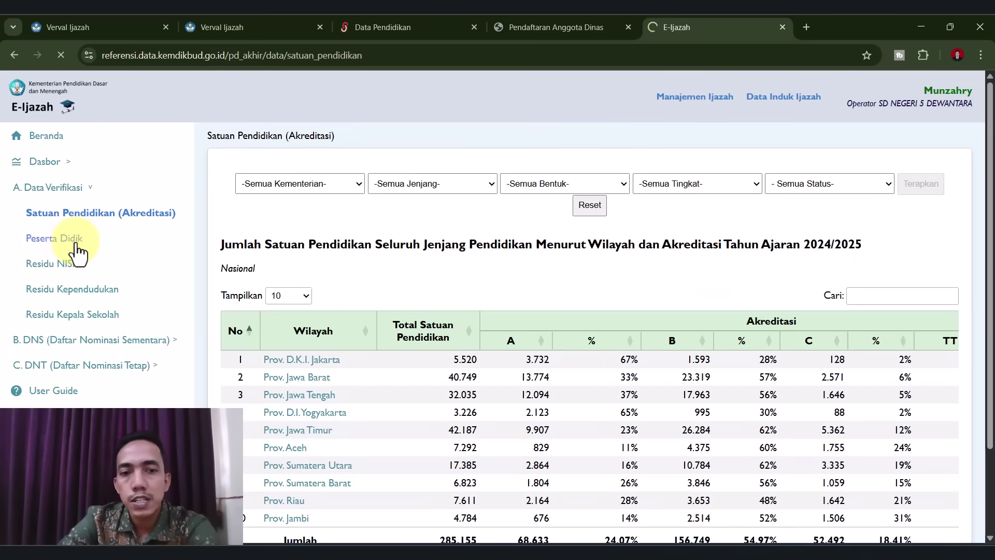
pyautogui.click(78, 242)
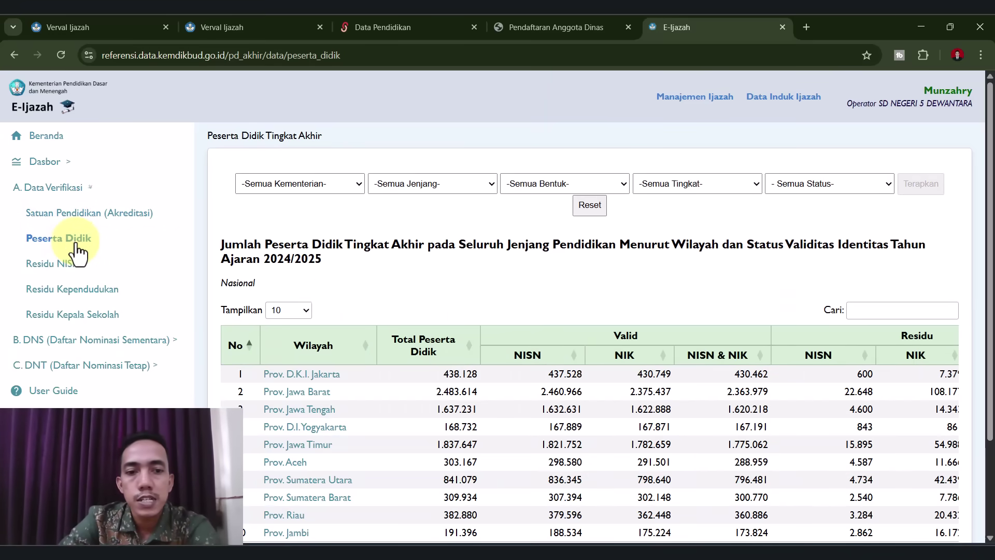
pyautogui.click(294, 470)
pyautogui.scroll(-2, 291, 461)
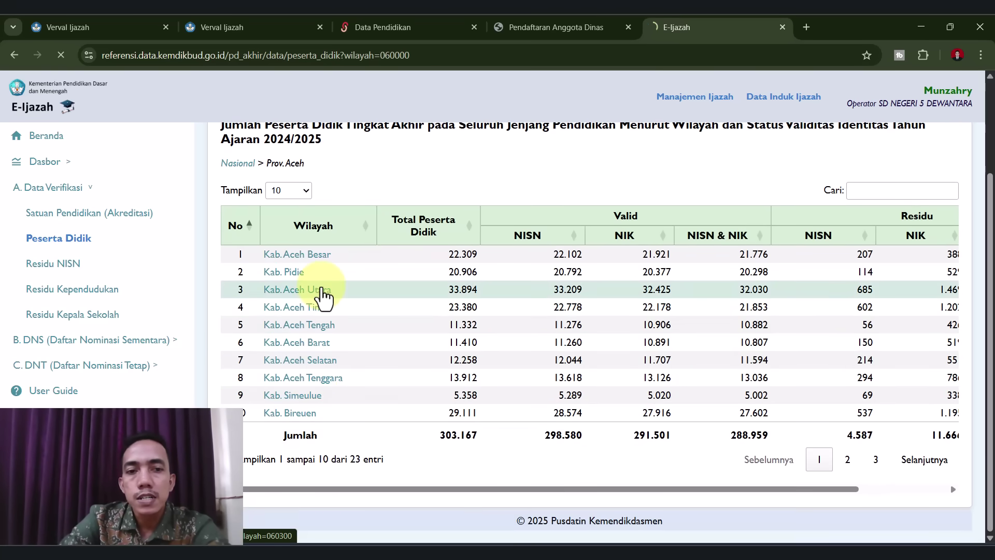
pyautogui.scroll(-2, 562, 393)
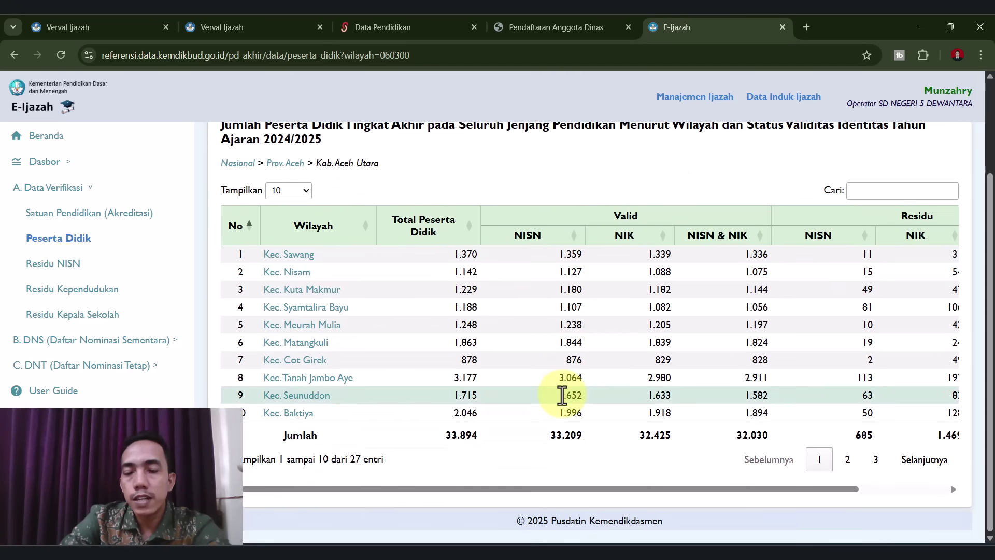
pyautogui.hscroll(3, 526, 484)
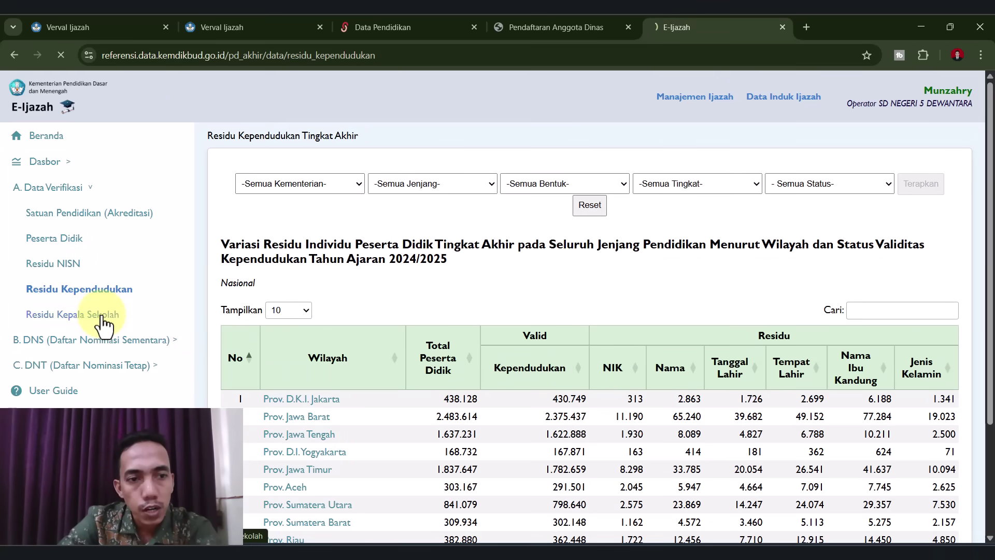
# Step: Examine the Residu Kepala Sekolah data by subdistrict for Kab. Aceh Utara in Prov. Aceh
pyautogui.scroll(-3, 687, 293)
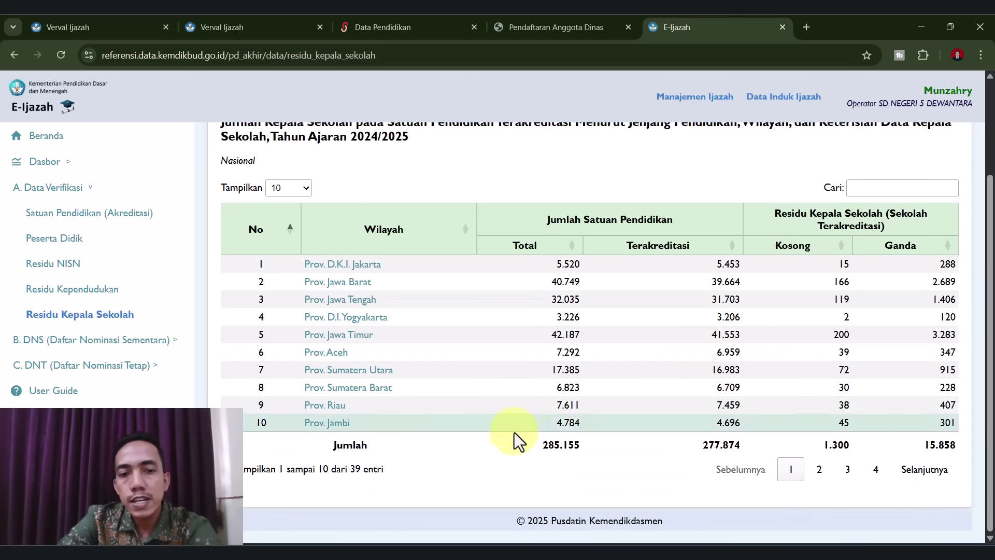
pyautogui.click(337, 354)
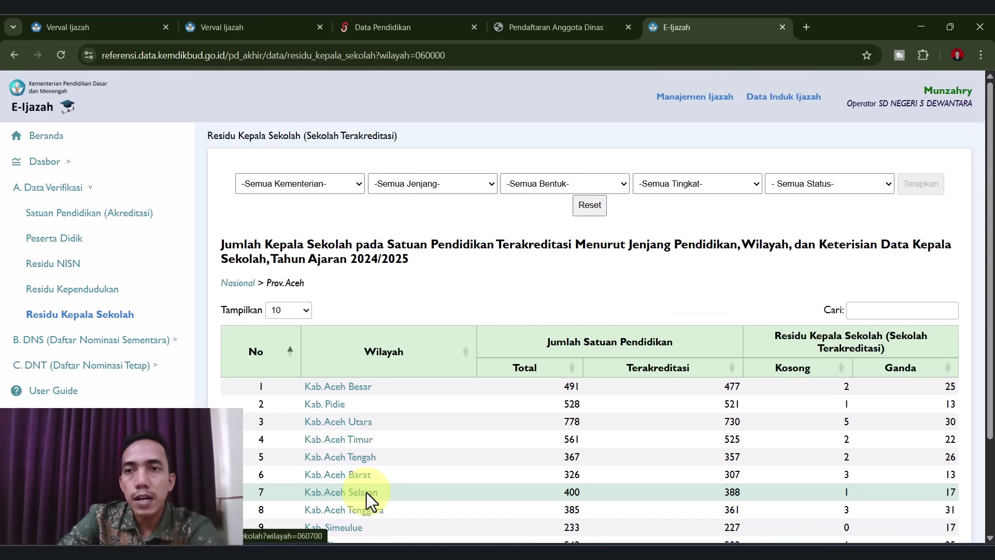
pyautogui.scroll(-3, 366, 498)
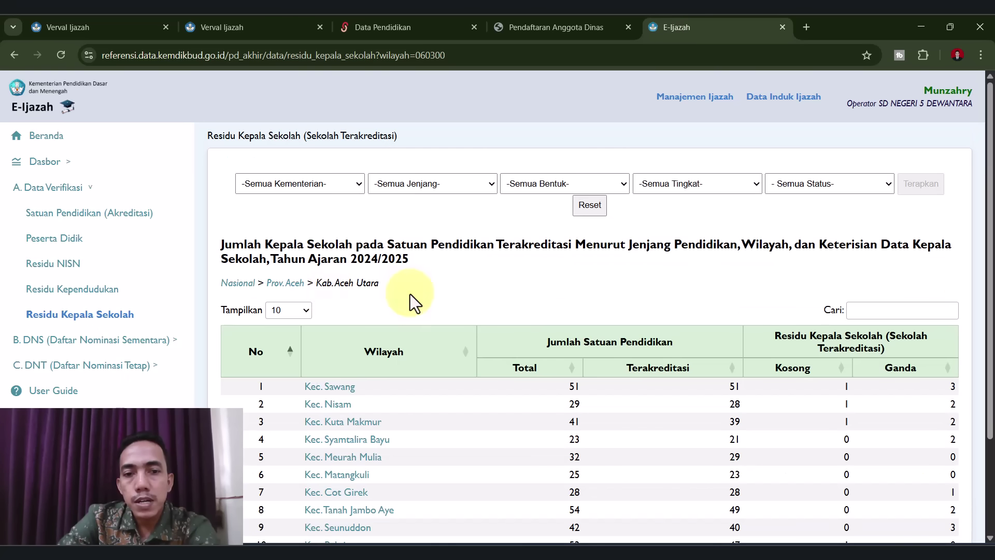
pyautogui.scroll(-4, 333, 300)
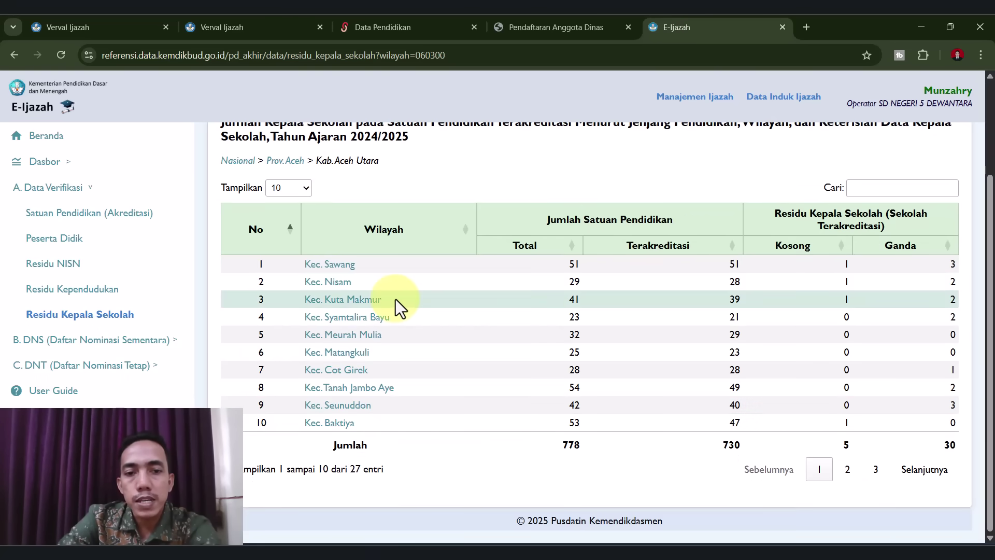
pyautogui.click(891, 186)
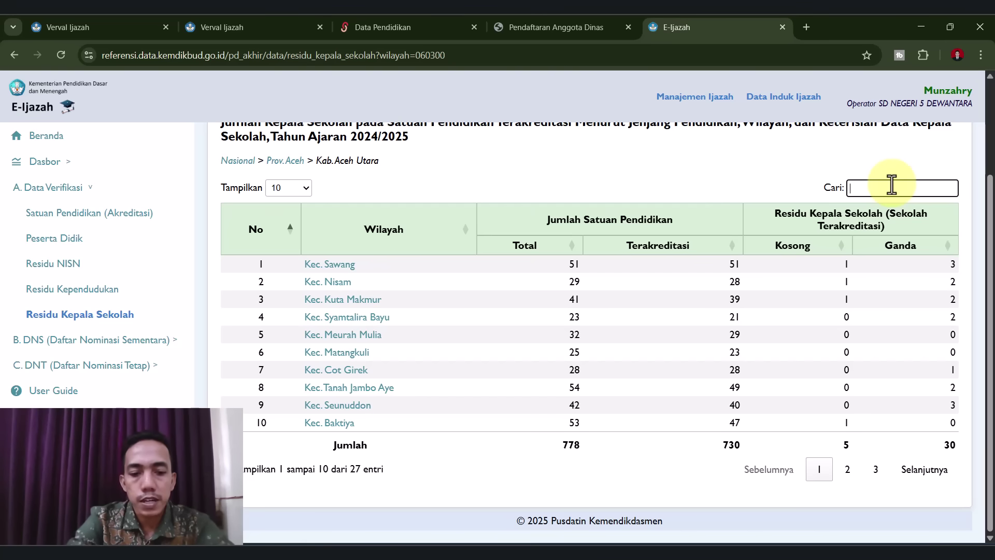
pyautogui.write('keca')
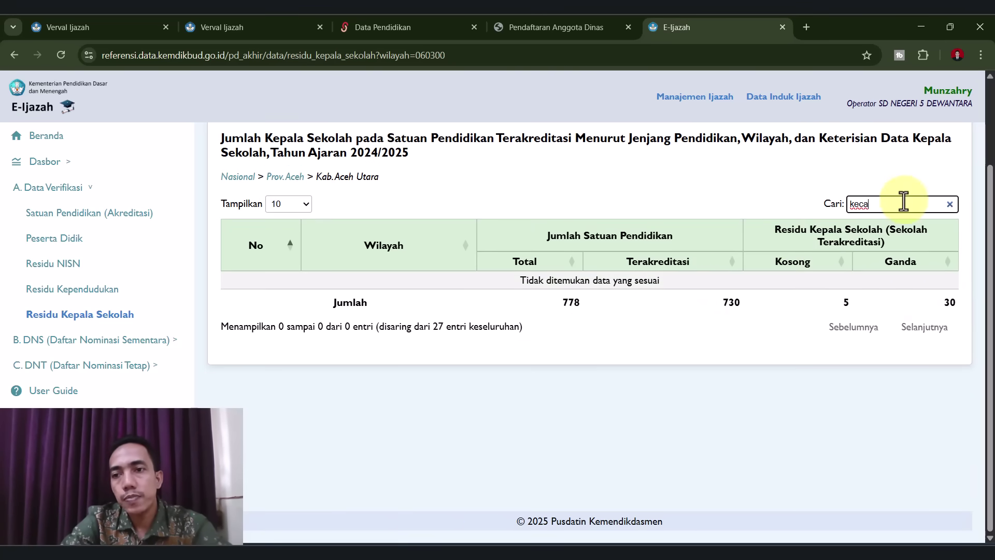
pyautogui.moveTo(900, 204); pyautogui.dragTo(775, 204)
pyautogui.press('BackSpace')
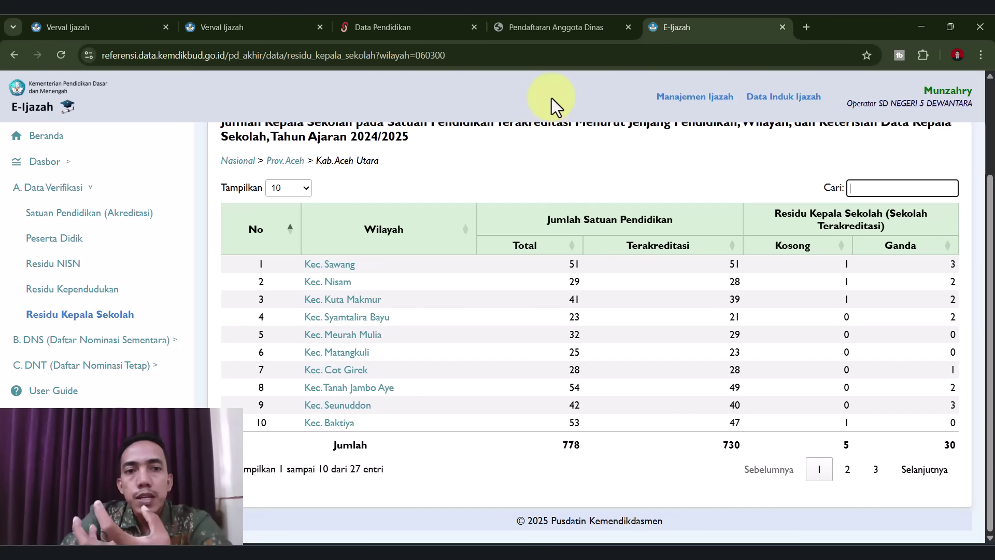
pyautogui.scroll(3, 441, 399)
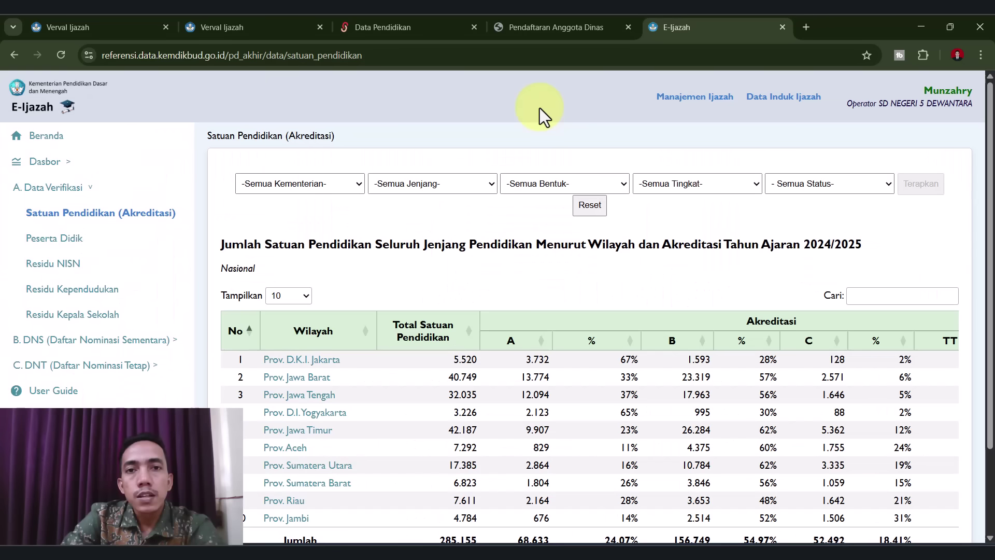
# Step: Open the Manajemen Ijazah site through its link on the E-Ijazah page
pyautogui.click(103, 27)
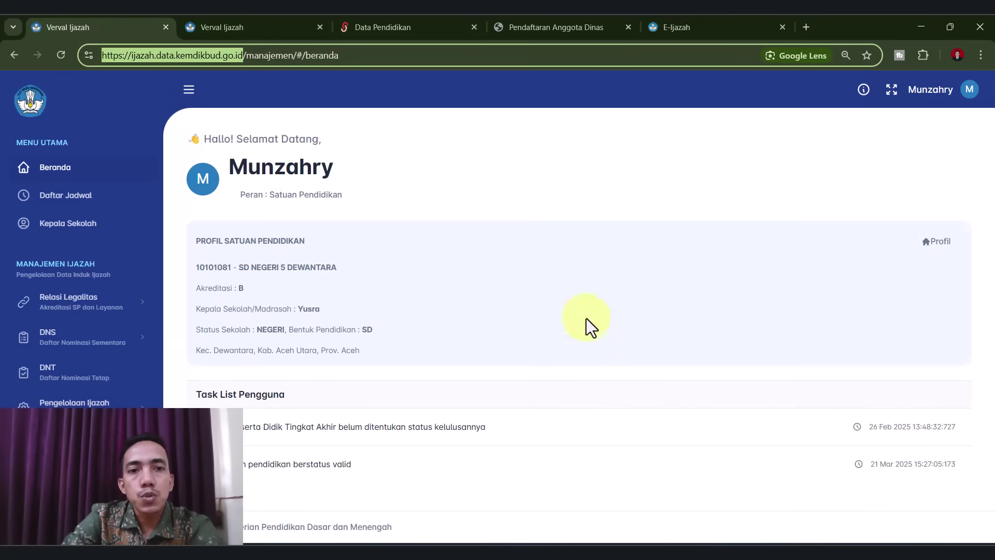
pyautogui.click(683, 32)
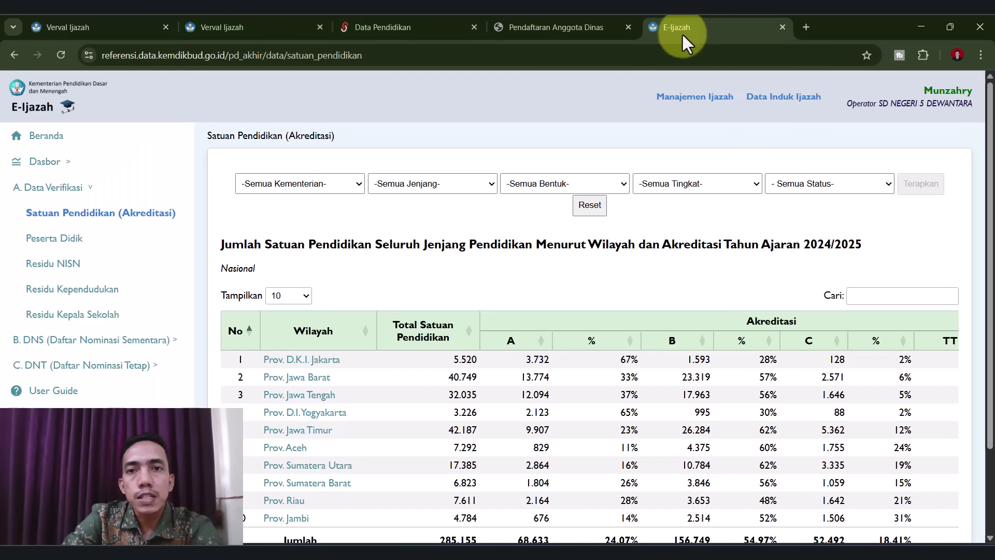
pyautogui.click(959, 97)
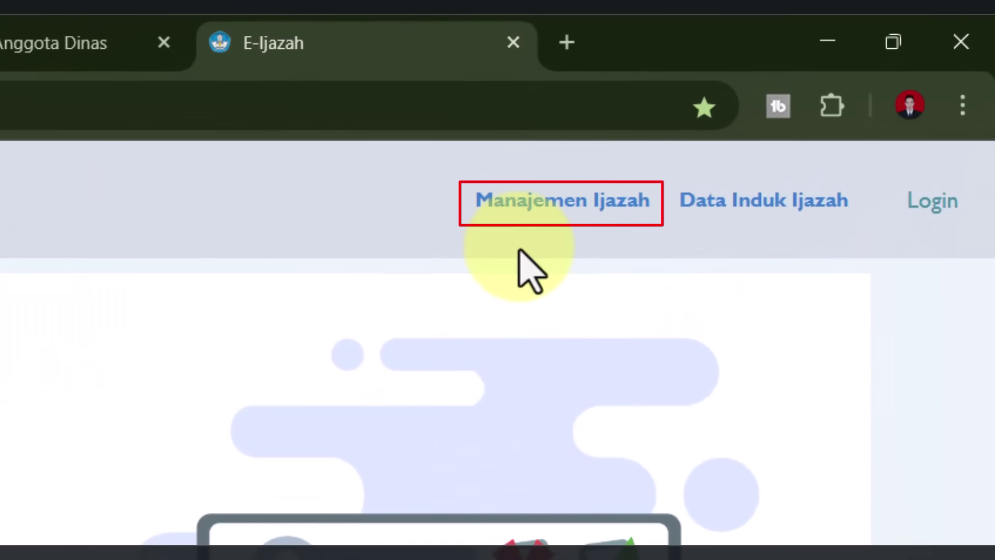
pyautogui.click(559, 199)
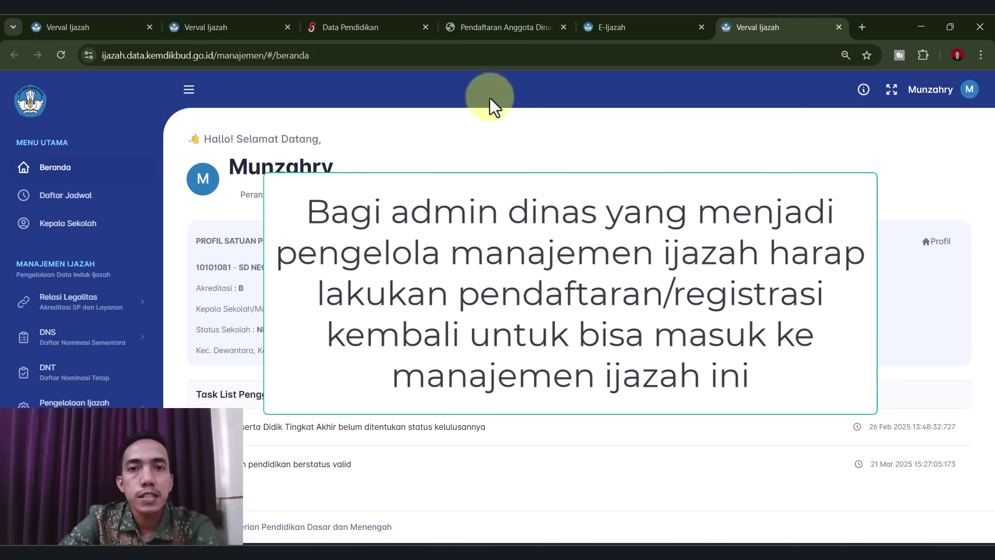
# Step: Review the fields and Penugasan options on the Pendaftaran Anggota Dinas registration form
pyautogui.click(470, 26)
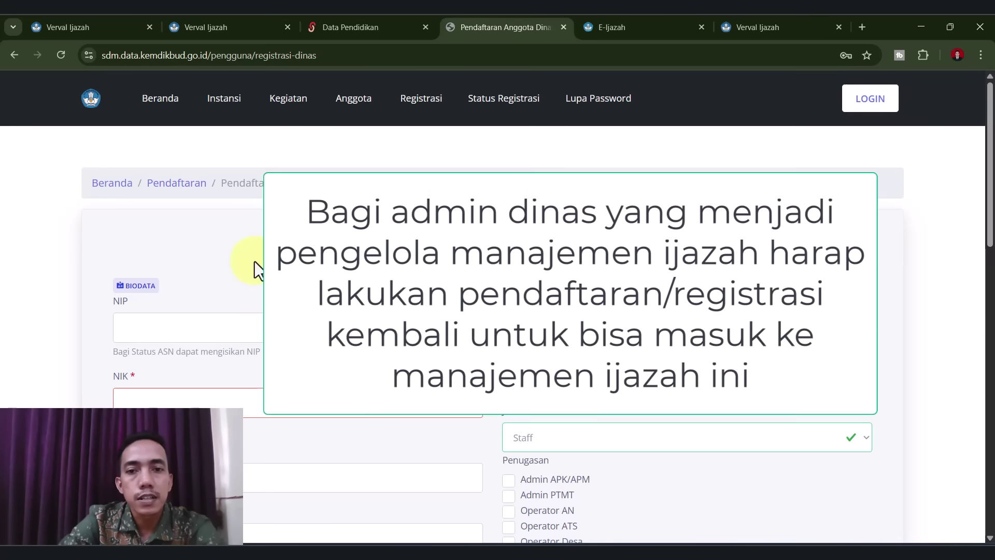
pyautogui.scroll(-3, 258, 269)
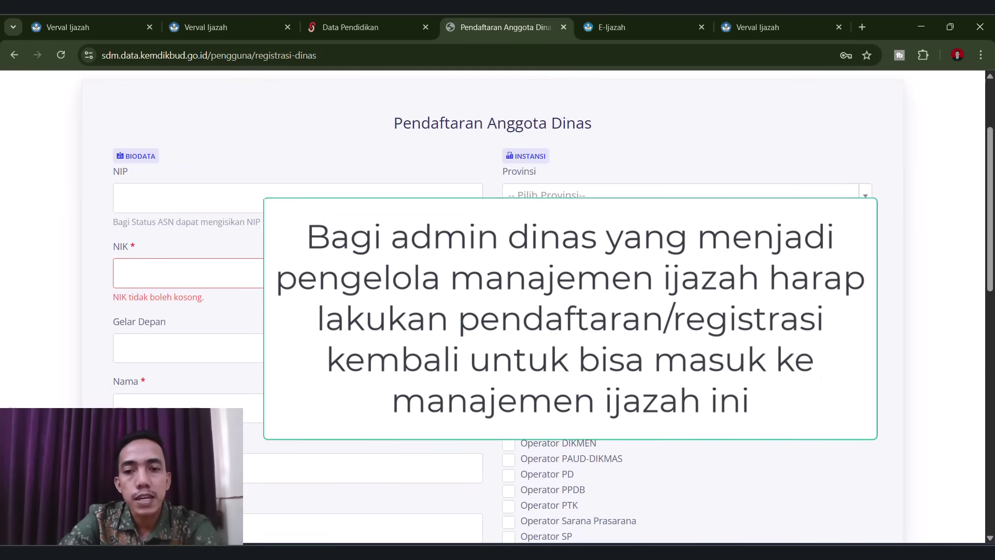
pyautogui.scroll(3, 679, 454)
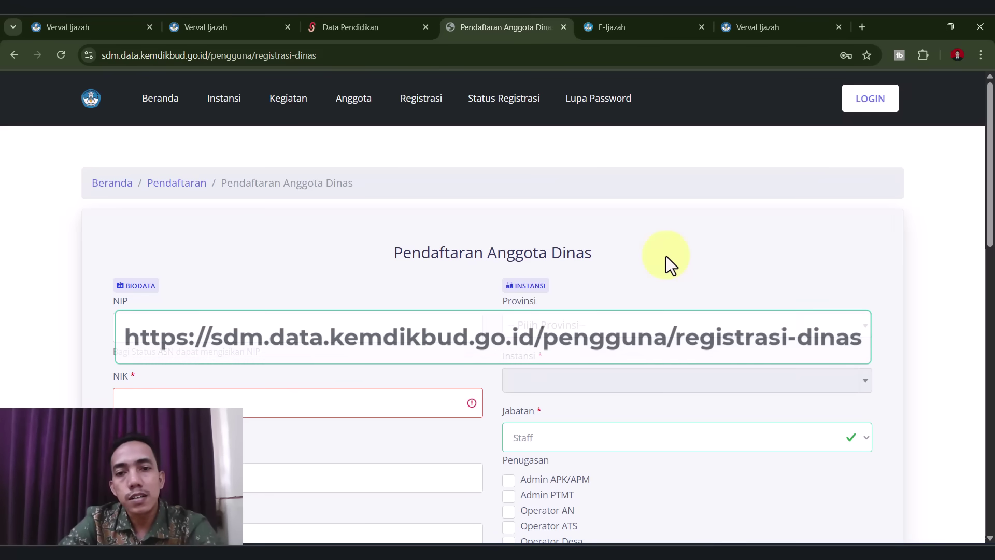
pyautogui.scroll(-8, 667, 256)
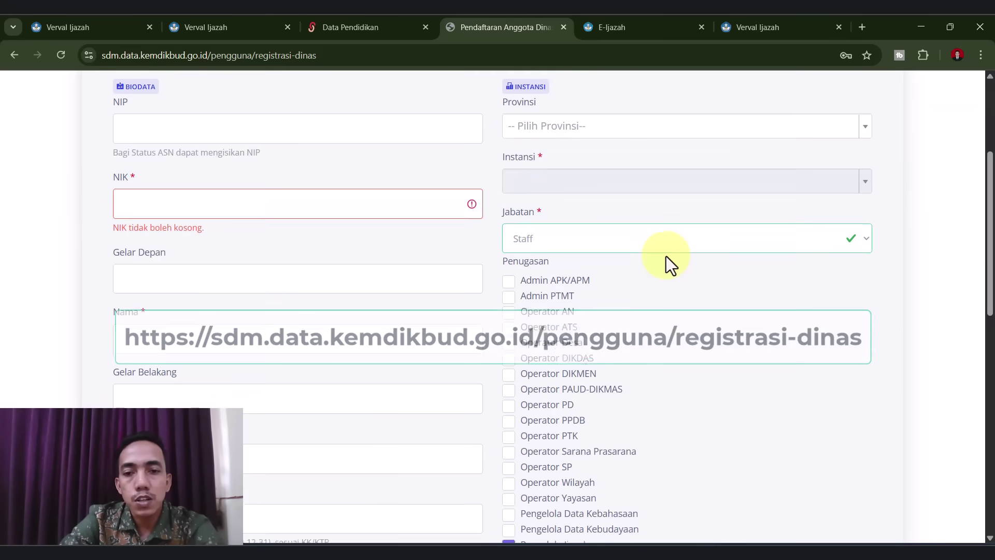
pyautogui.scroll(8, 338, 455)
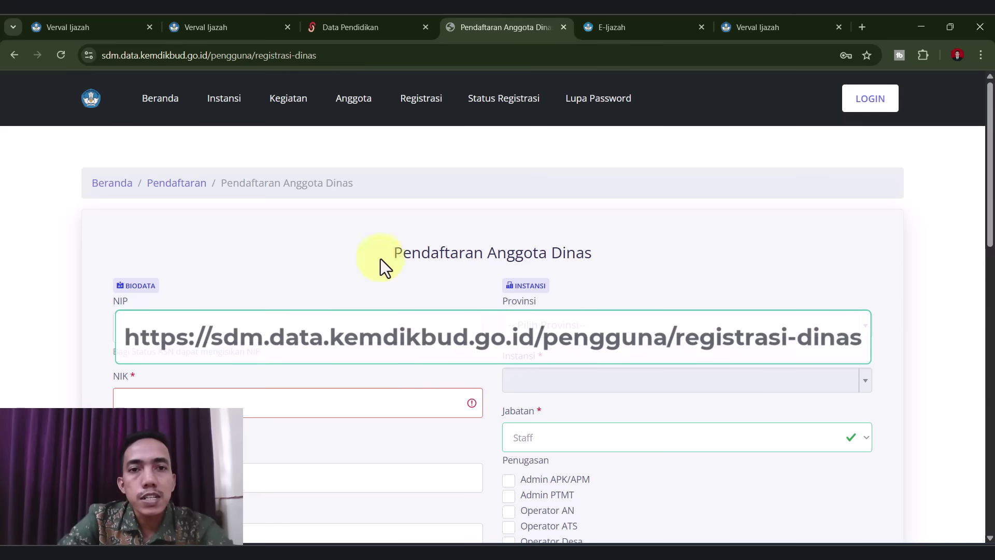
# Step: Open a fresh Dinas registration form from the Registrasi options and look over its fields
pyautogui.click(407, 102)
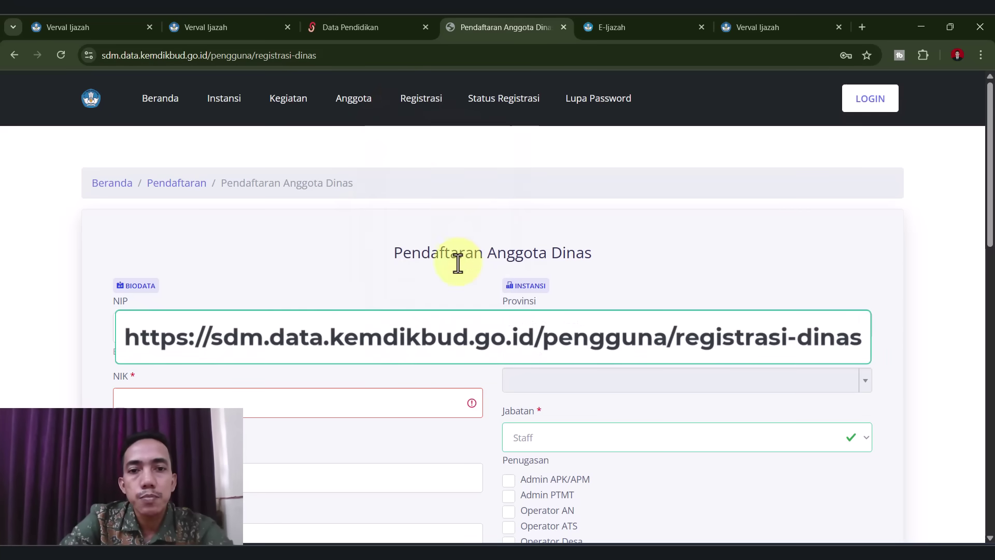
pyautogui.moveTo(429, 103)
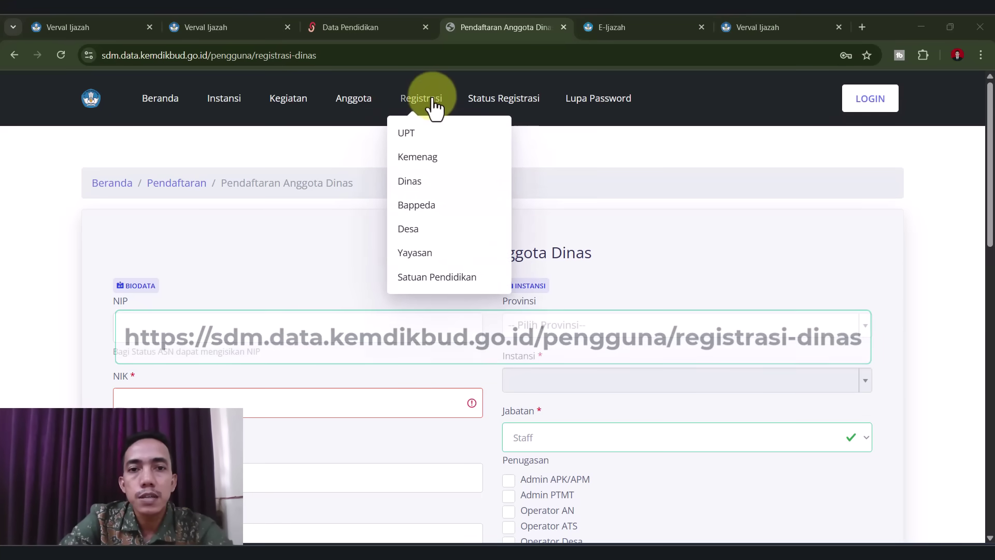
pyautogui.click(431, 184)
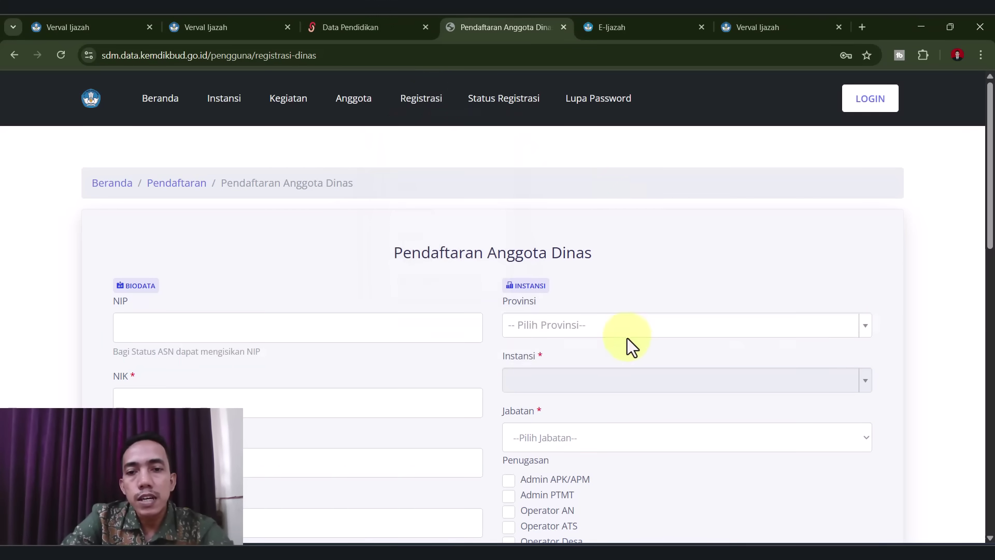
pyautogui.scroll(-3, 627, 338)
pyautogui.scroll(3, 403, 459)
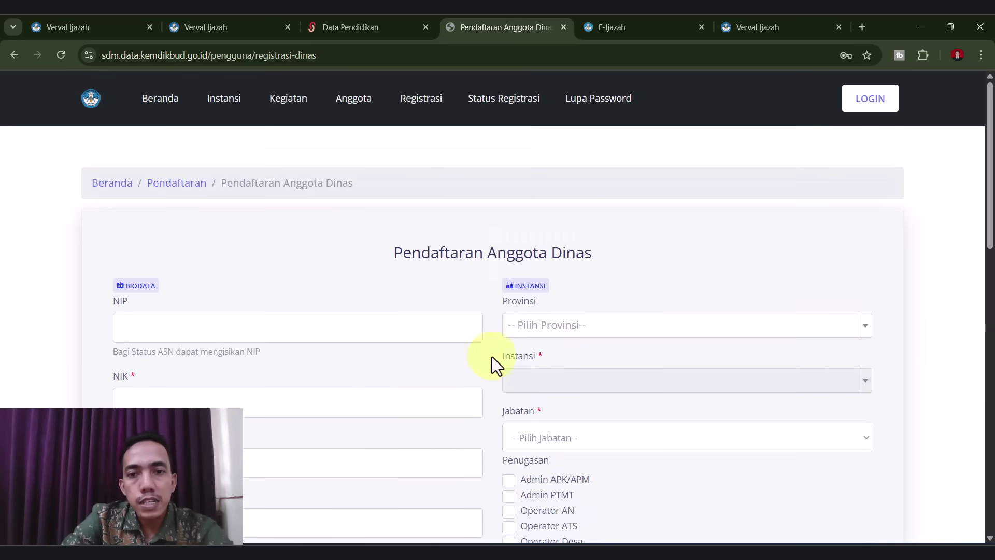
# Step: Check the Provinsi and Jabatan choices on the registration form, and tick Pengelola Ijazah under Penugasan
pyautogui.click(554, 323)
pyautogui.click(410, 201)
pyautogui.scroll(-1, 539, 342)
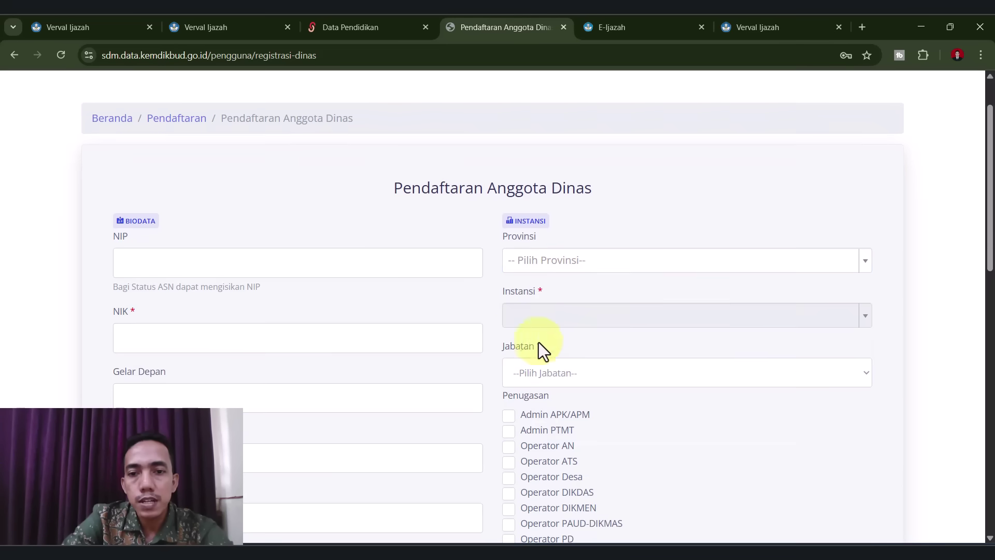
pyautogui.click(539, 384)
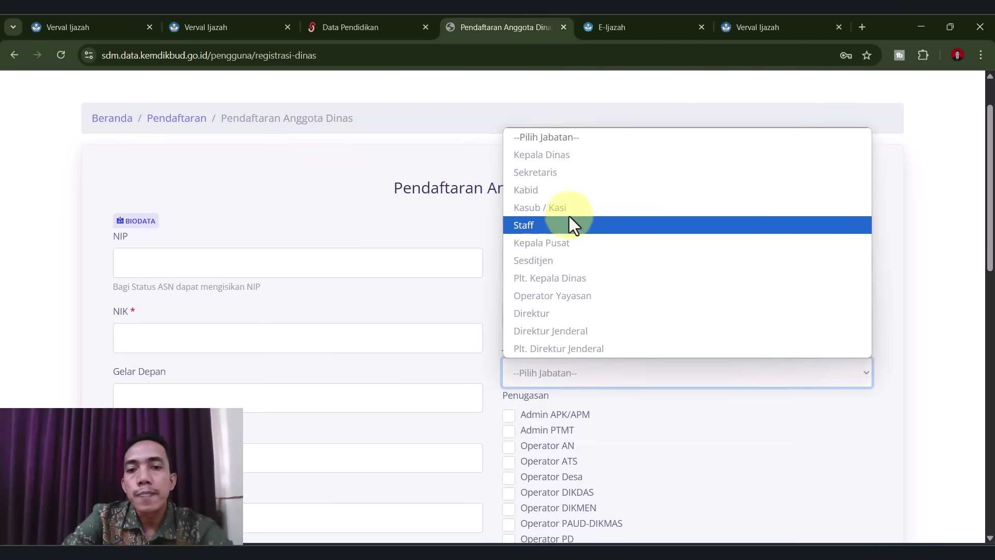
pyautogui.click(719, 456)
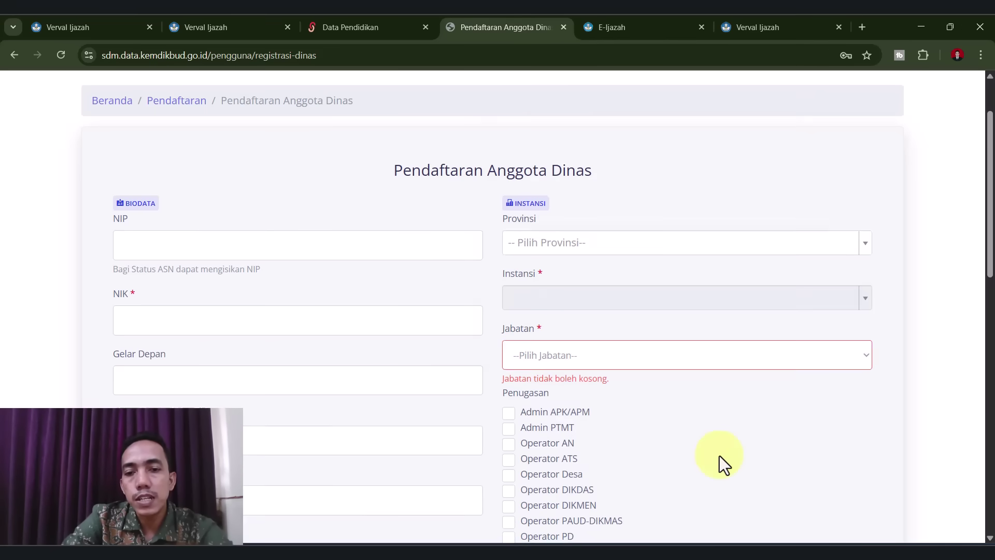
pyautogui.scroll(-5, 720, 456)
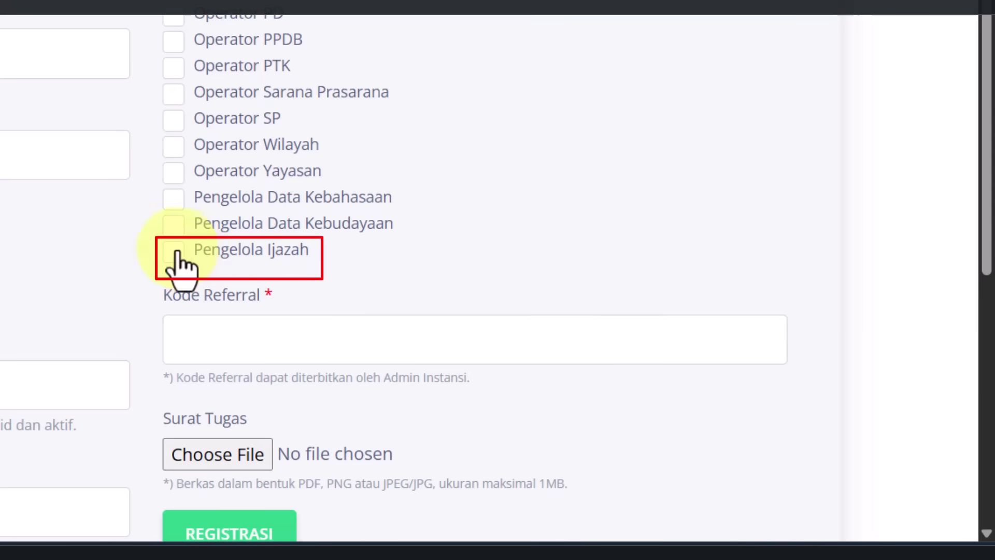
pyautogui.click(174, 258)
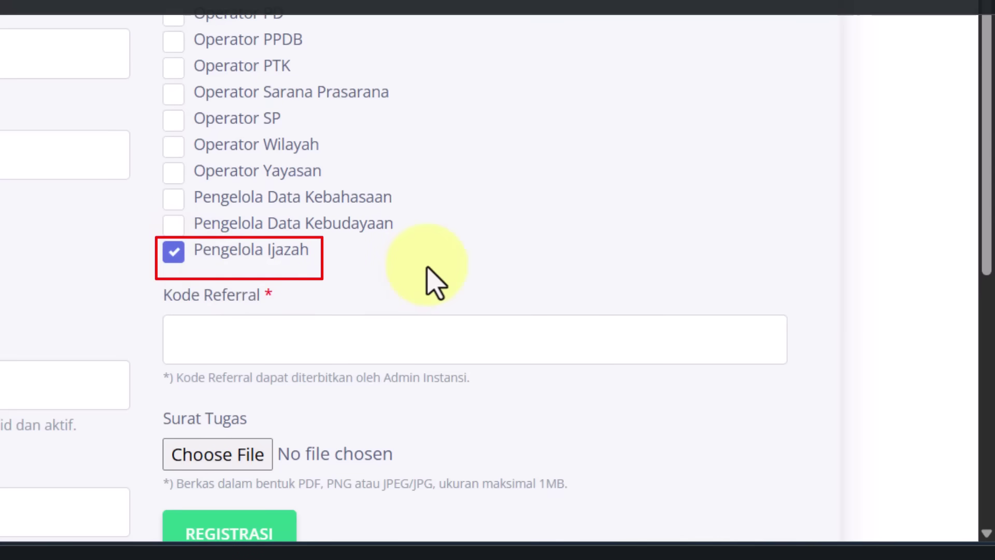
# Step: Review the Kode Referral and Surat Tugas fields at the end of the Dinas registration form
pyautogui.scroll(-2, 433, 282)
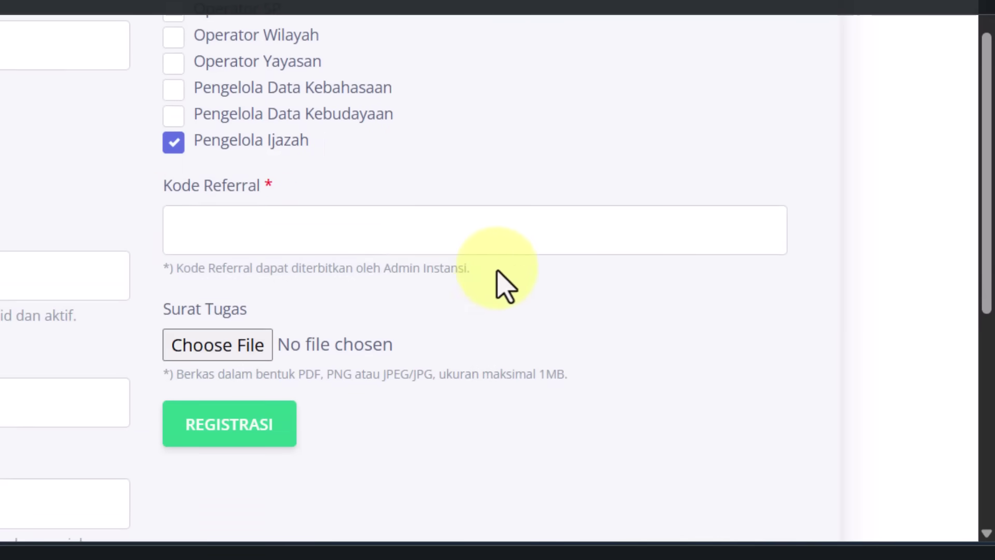
pyautogui.scroll(2, 491, 359)
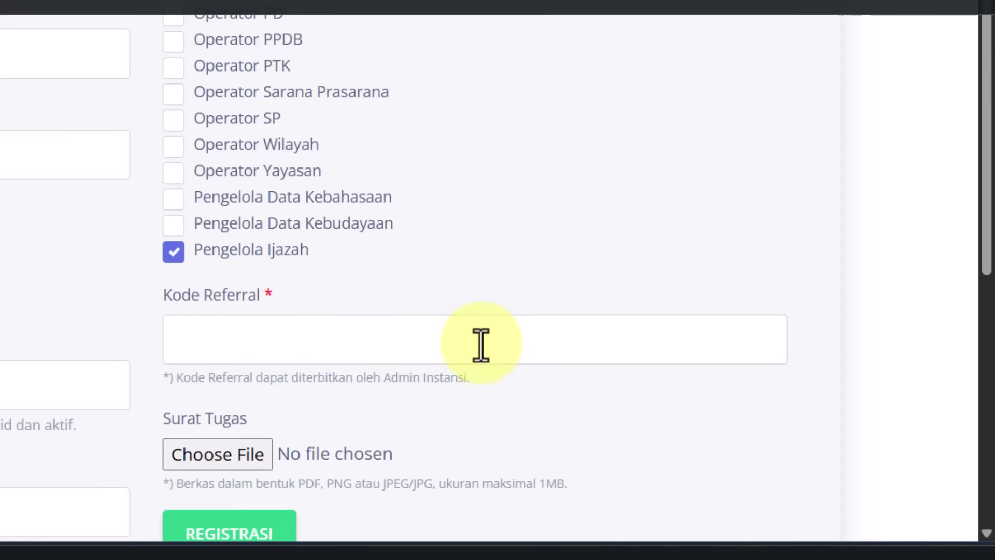
pyautogui.scroll(8, 482, 345)
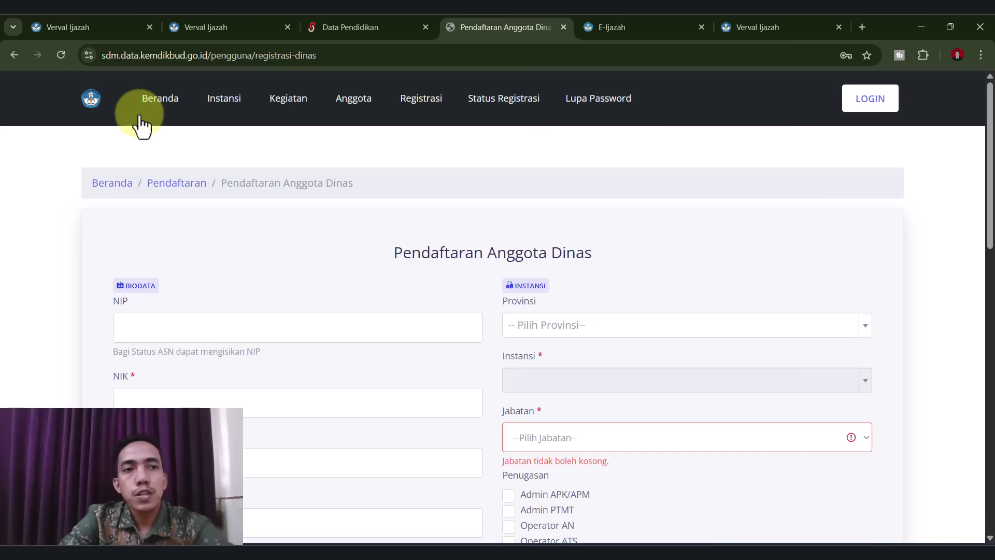
# Step: Return to the Manajemen Ijazah Beranda page and review the Profil Satuan Pendidikan details
pyautogui.click(86, 26)
pyautogui.click(583, 250)
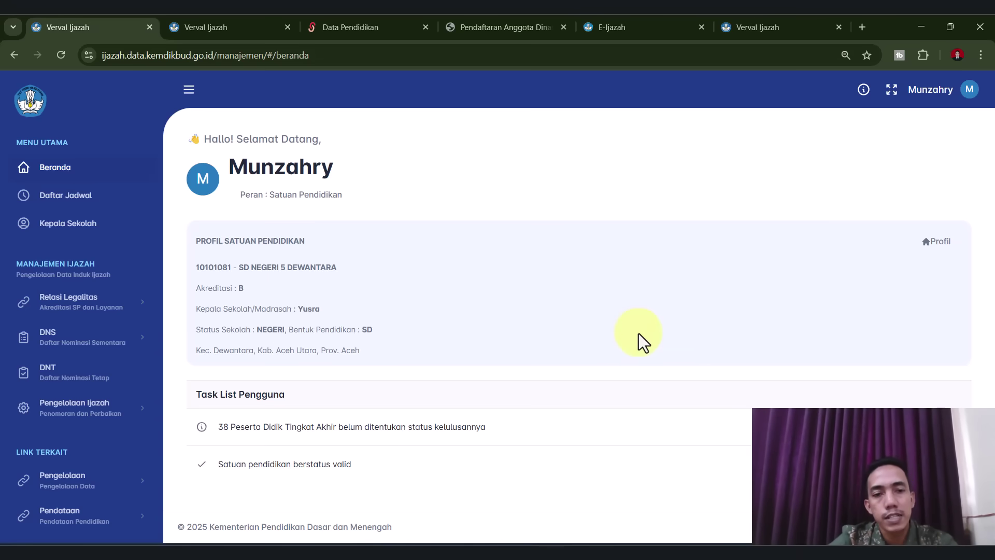
pyautogui.moveTo(541, 367); pyautogui.dragTo(196, 240)
pyautogui.click(689, 219)
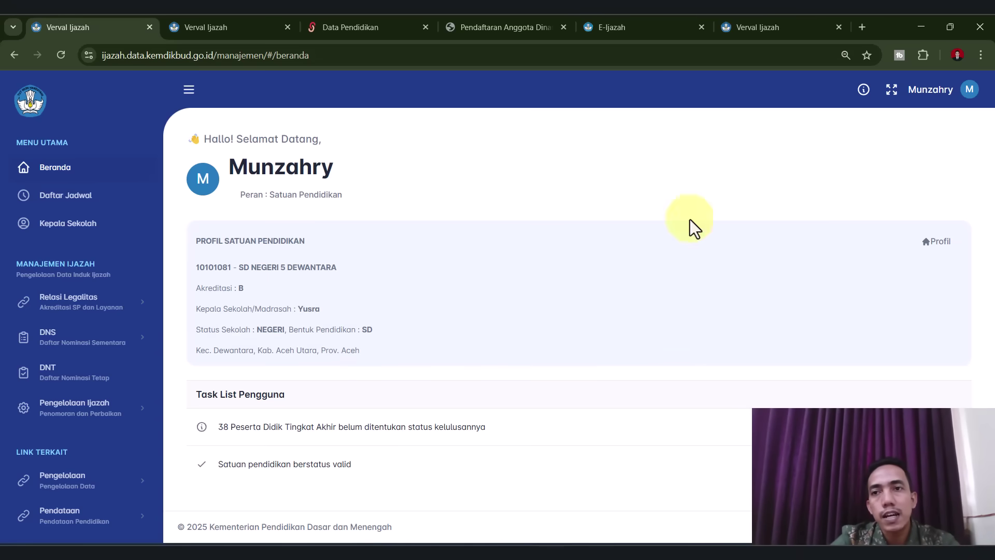
# Step: Open VervalSP in a new browser tab and go to its Perbaikan Data Identitas page under Pengelolaan
pyautogui.click(858, 25)
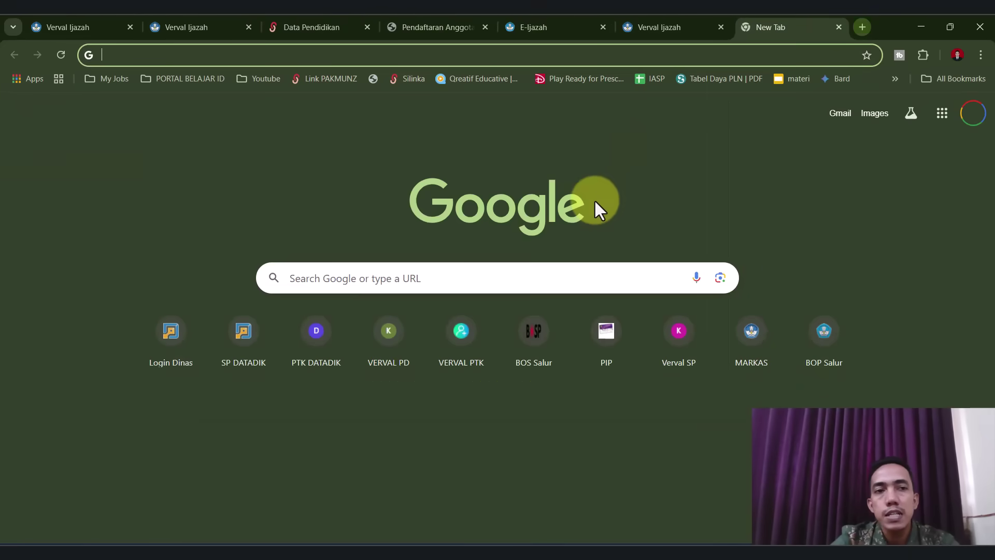
pyautogui.write('vervalsp')
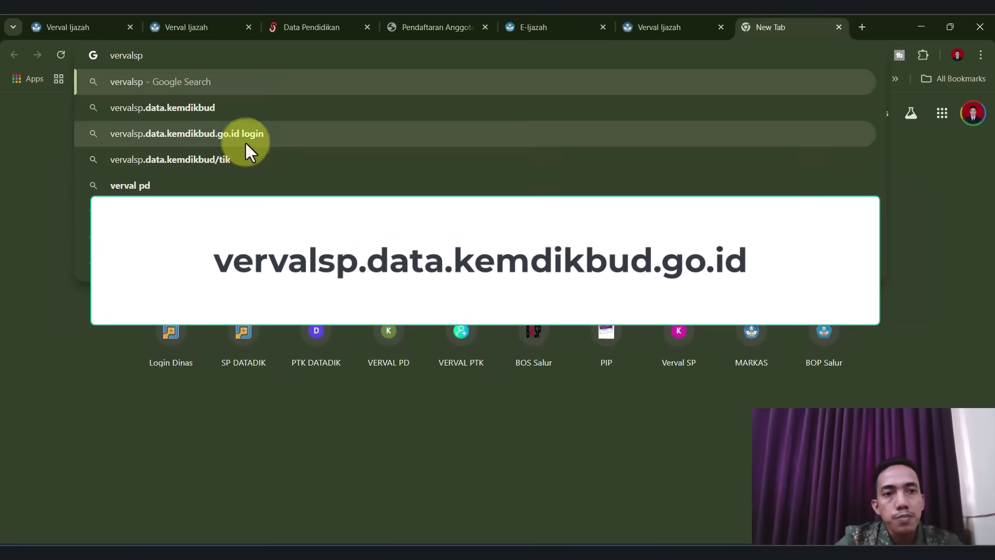
pyautogui.click(244, 143)
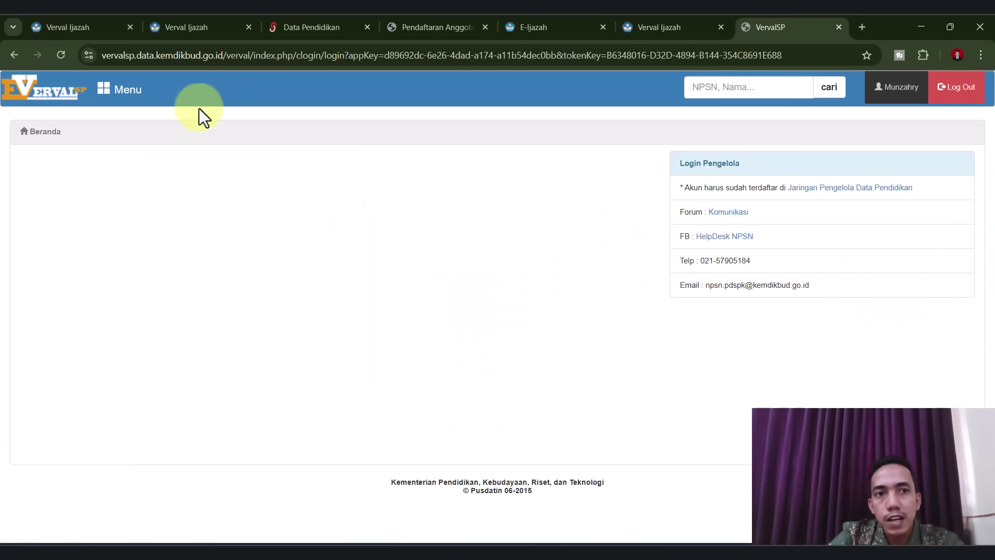
pyautogui.click(127, 101)
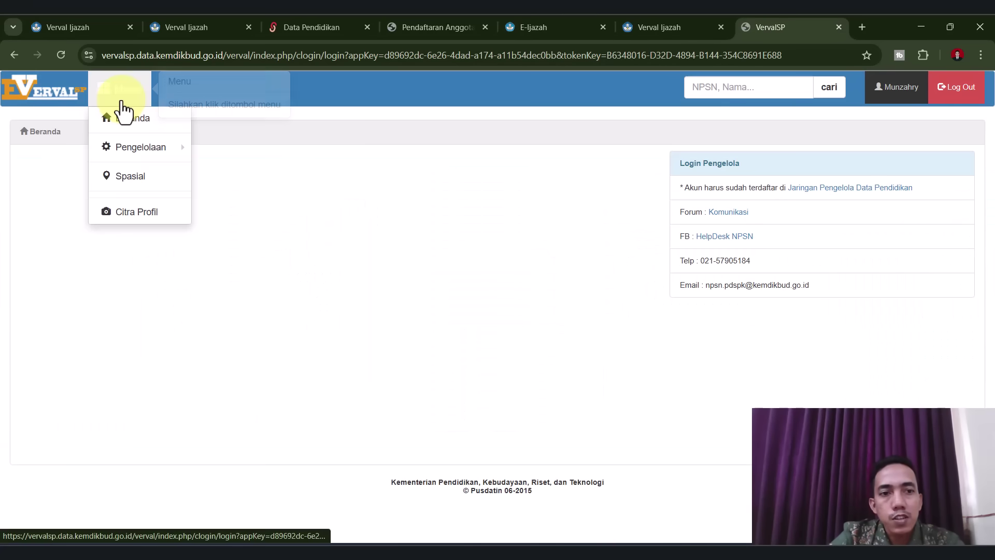
pyautogui.moveTo(137, 161)
pyautogui.click(228, 158)
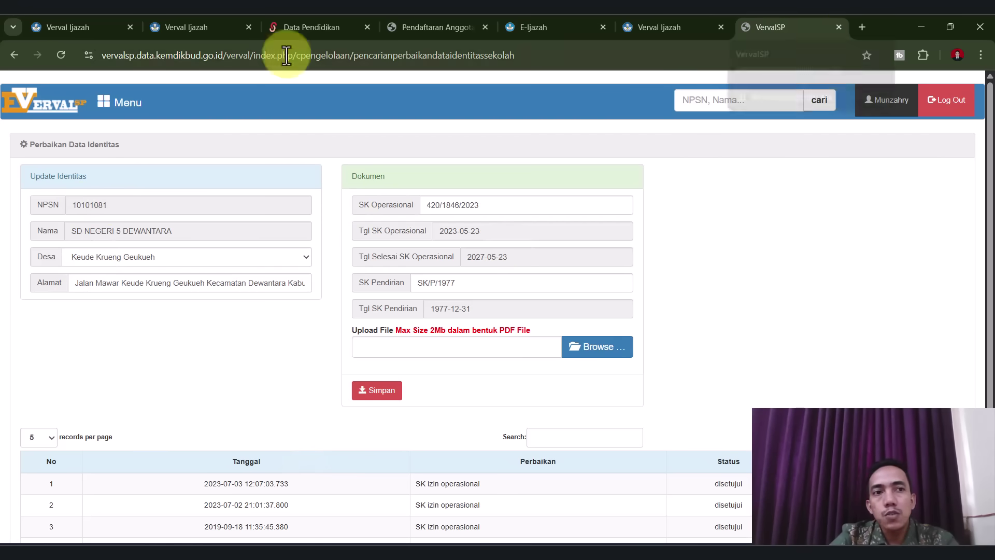
# Step: Open Daftar Jadwal in Manajemen Ijazah and check the start and end dates of the Penentuan Kelulusan stage
pyautogui.click(109, 30)
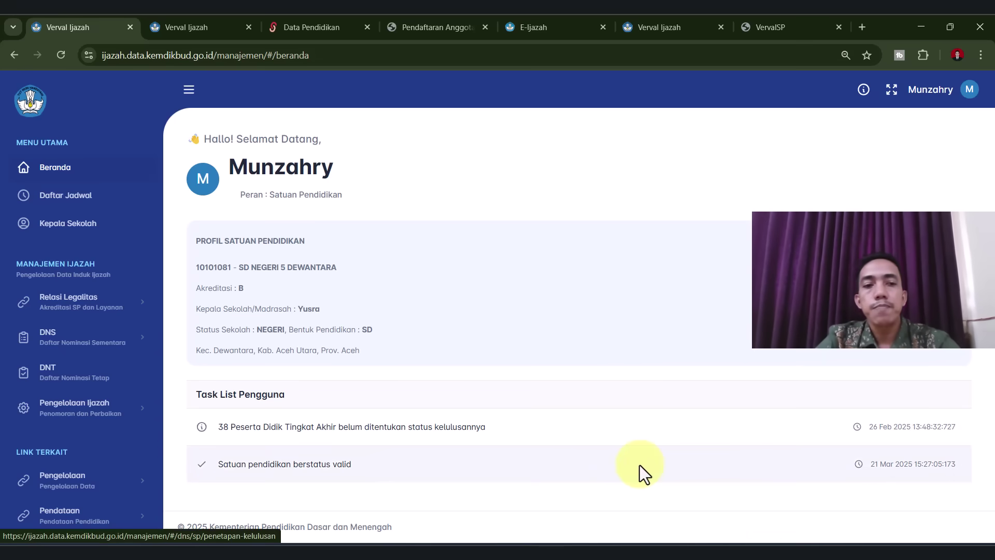
pyautogui.click(84, 197)
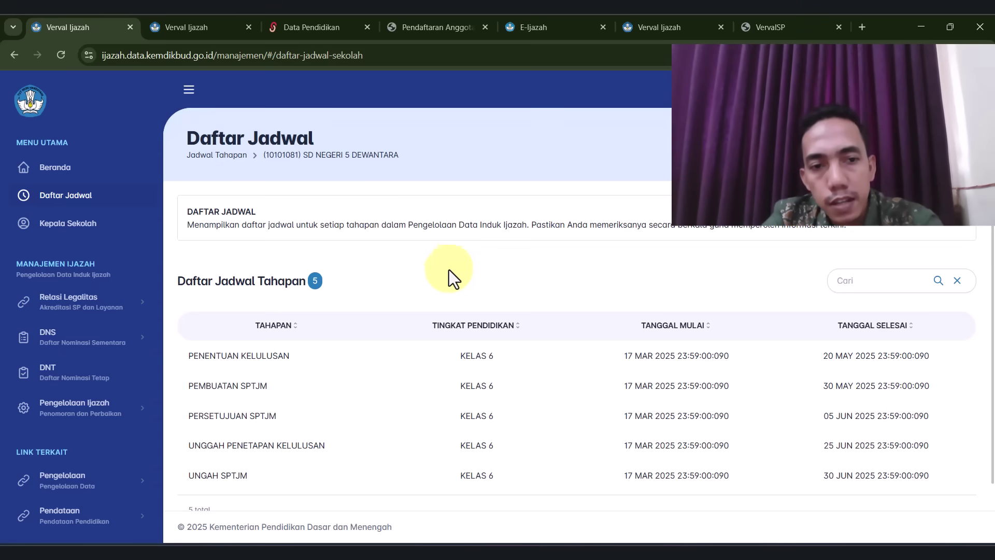
pyautogui.moveTo(187, 362); pyautogui.dragTo(290, 357)
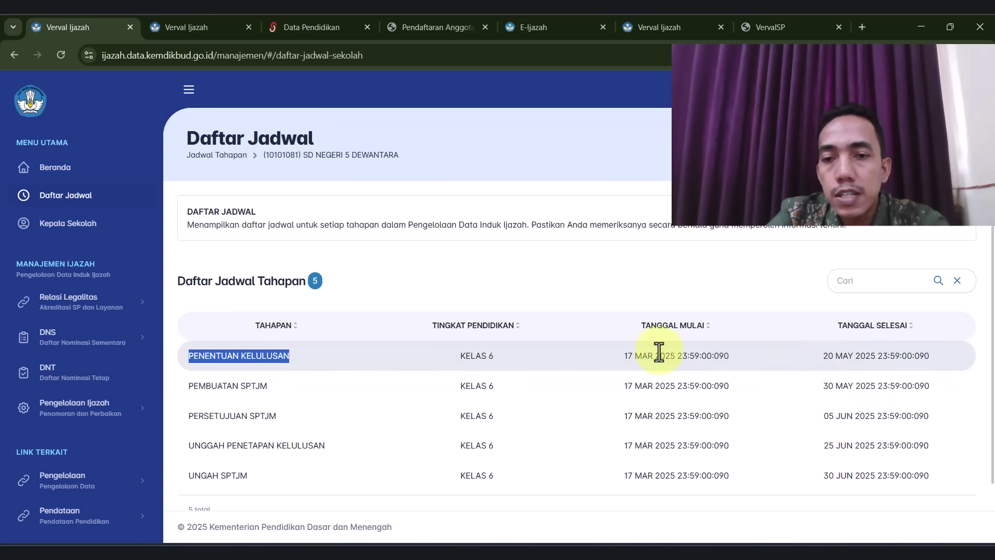
pyautogui.moveTo(621, 356); pyautogui.dragTo(729, 359)
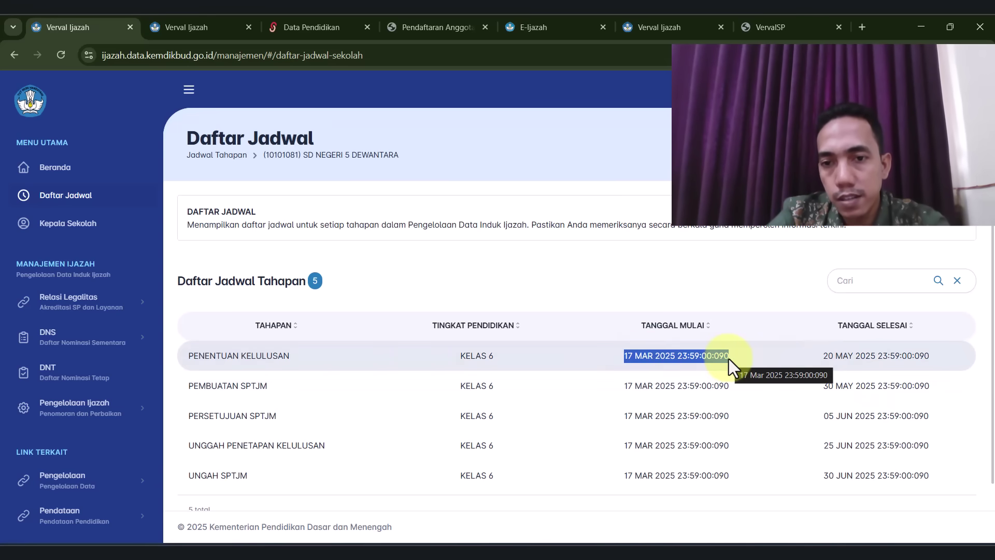
pyautogui.click(723, 275)
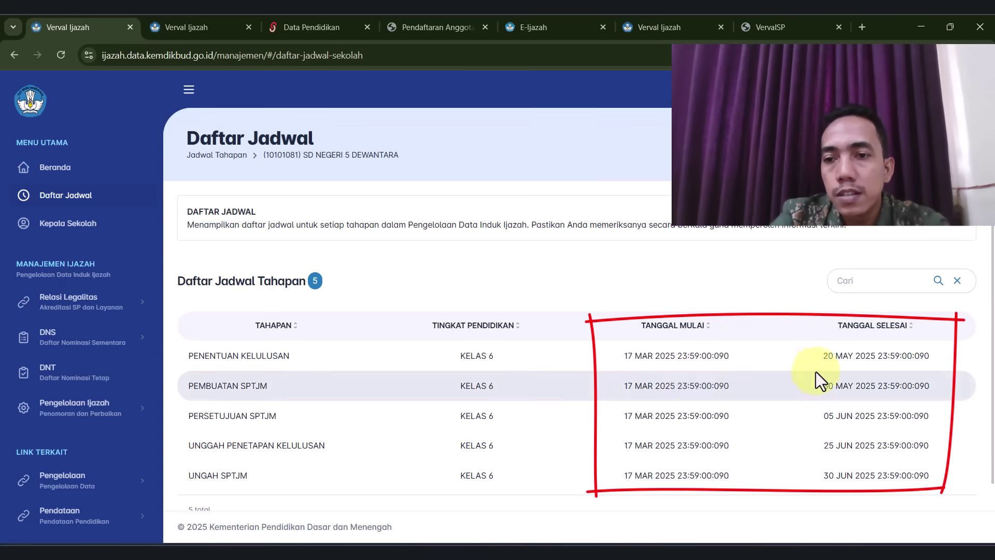
pyautogui.moveTo(819, 357)
pyautogui.mouseDown()
pyautogui.moveTo(944, 373)
pyautogui.moveTo(951, 364)
pyautogui.mouseUp()
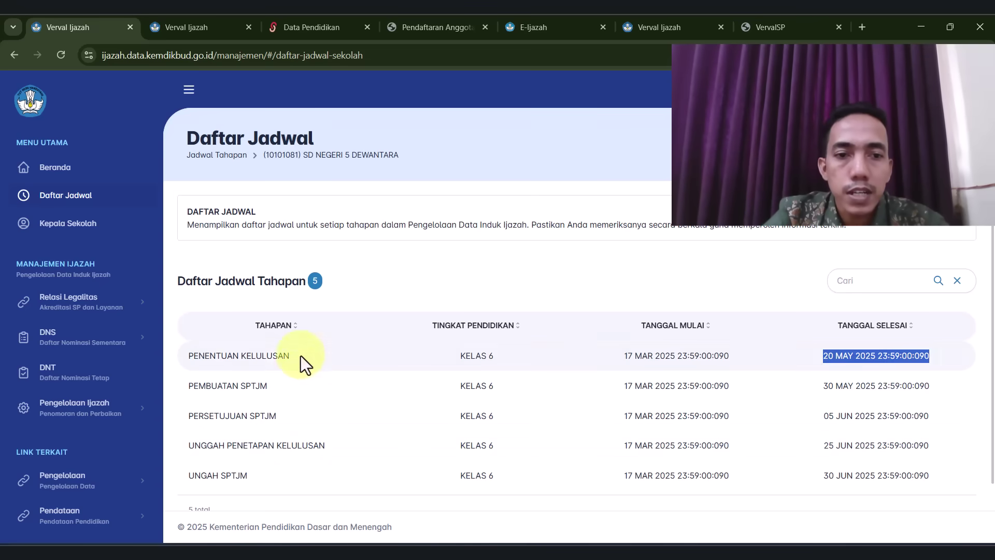
pyautogui.moveTo(292, 357); pyautogui.dragTo(185, 355)
pyautogui.click(375, 279)
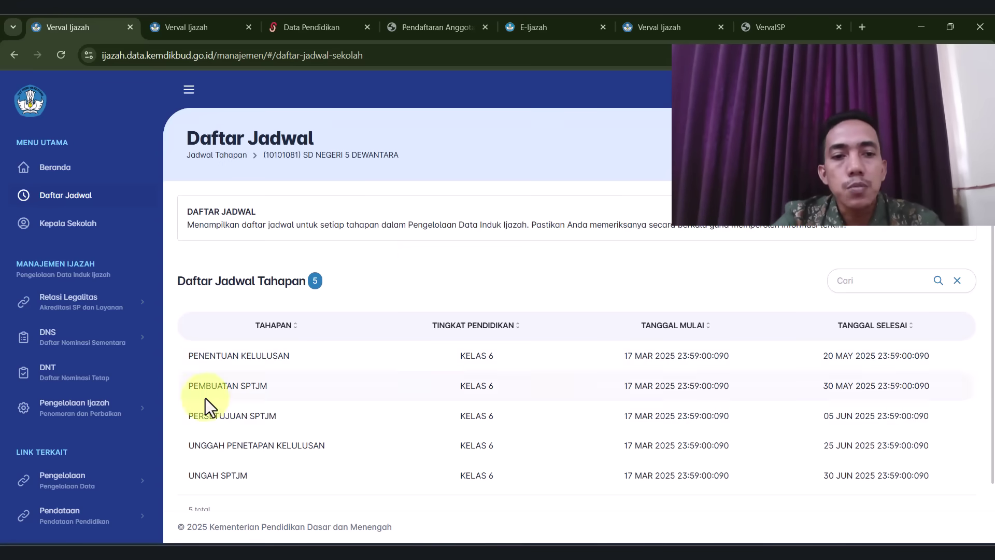
# Step: Check the Pembuatan SPTJM and Persetujuan SPTJM stages in the schedule, including the end date for Persetujuan SPTJM
pyautogui.moveTo(188, 386); pyautogui.dragTo(280, 388)
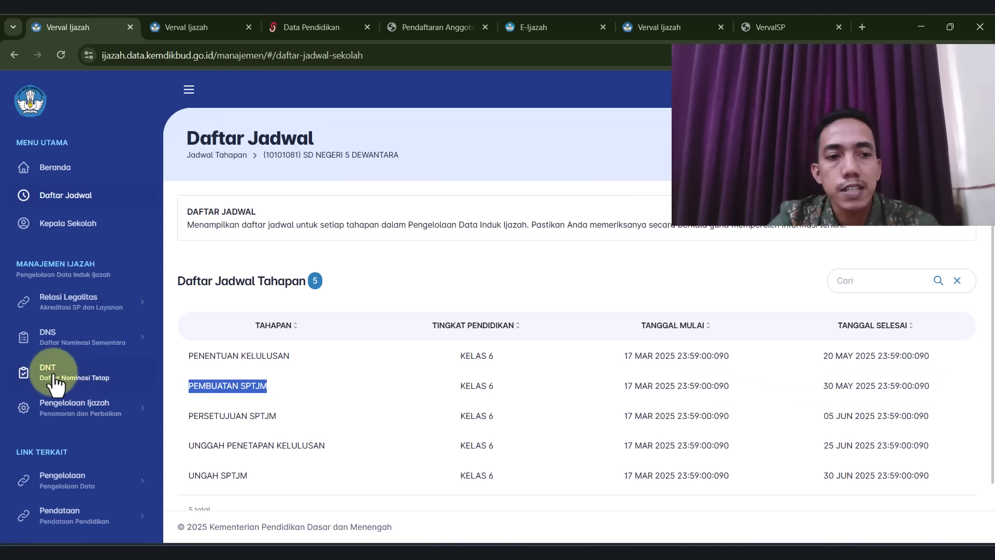
pyautogui.scroll(-1, 433, 327)
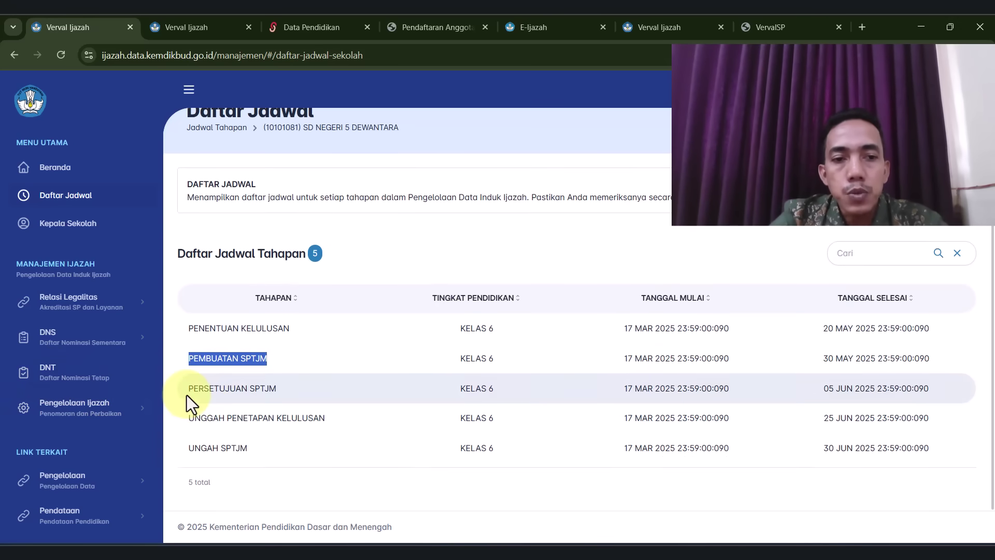
pyautogui.moveTo(187, 395); pyautogui.dragTo(293, 390)
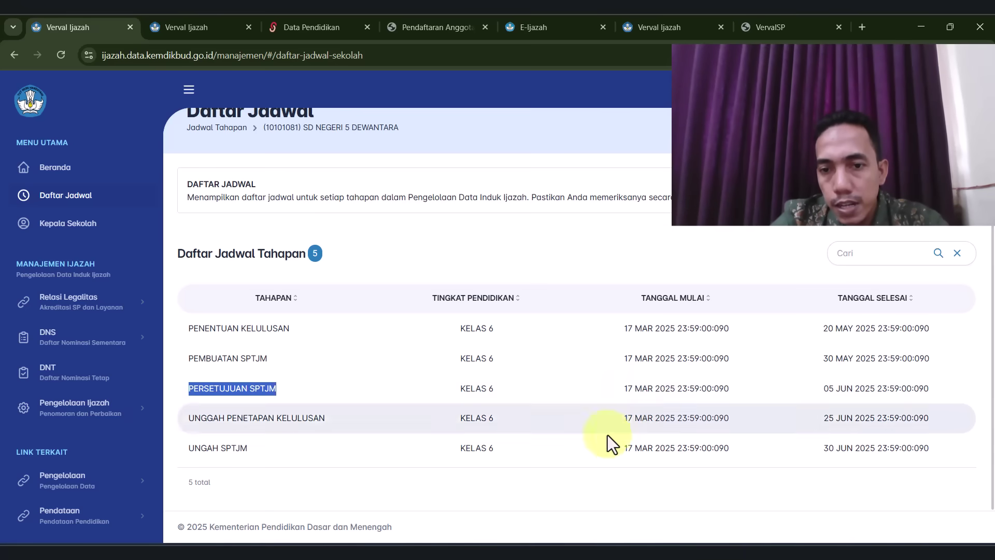
pyautogui.moveTo(808, 383); pyautogui.dragTo(953, 397)
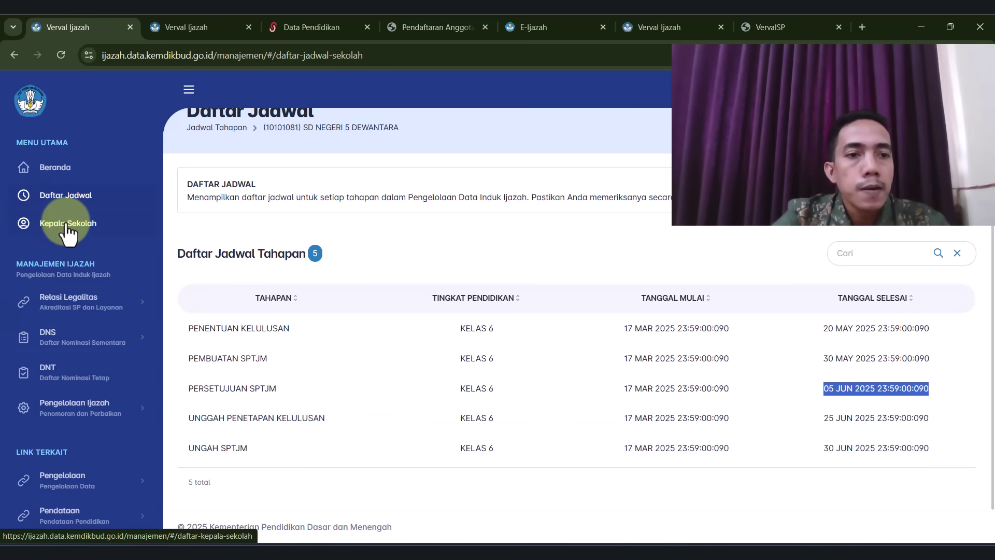
# Step: Open the Kepala Sekolah list and view the principal's profile details, closing the stray SSO login tab and the profile
pyautogui.click(68, 224)
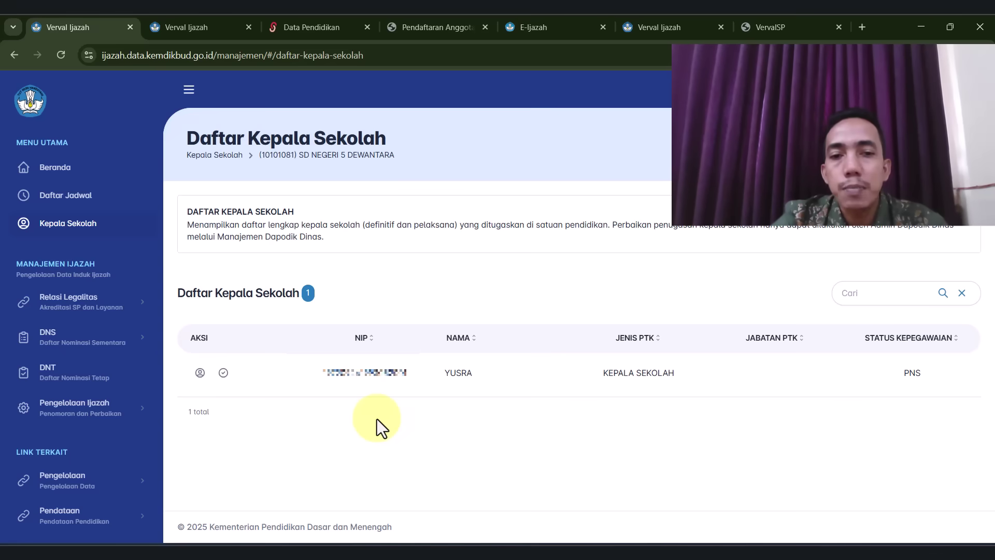
pyautogui.click(201, 373)
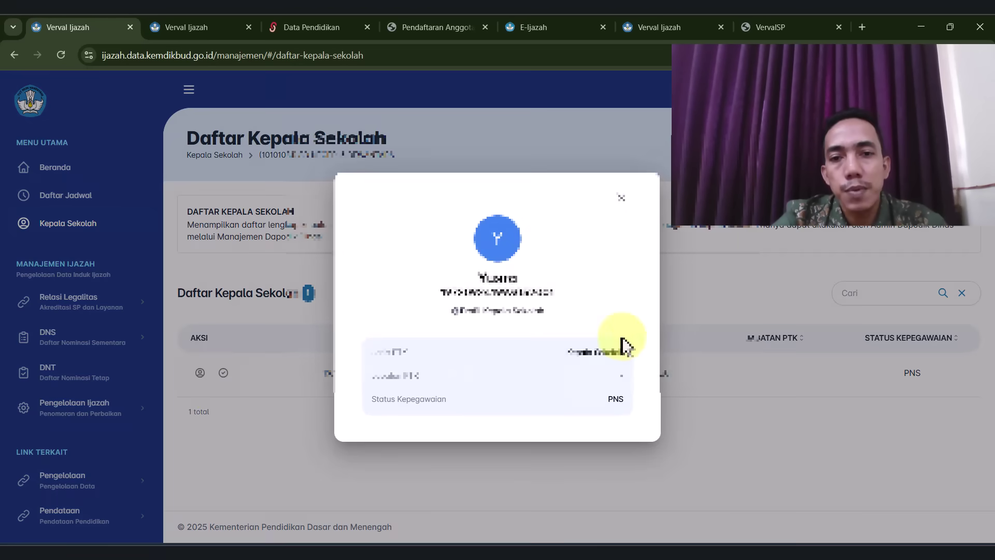
pyautogui.click(470, 317)
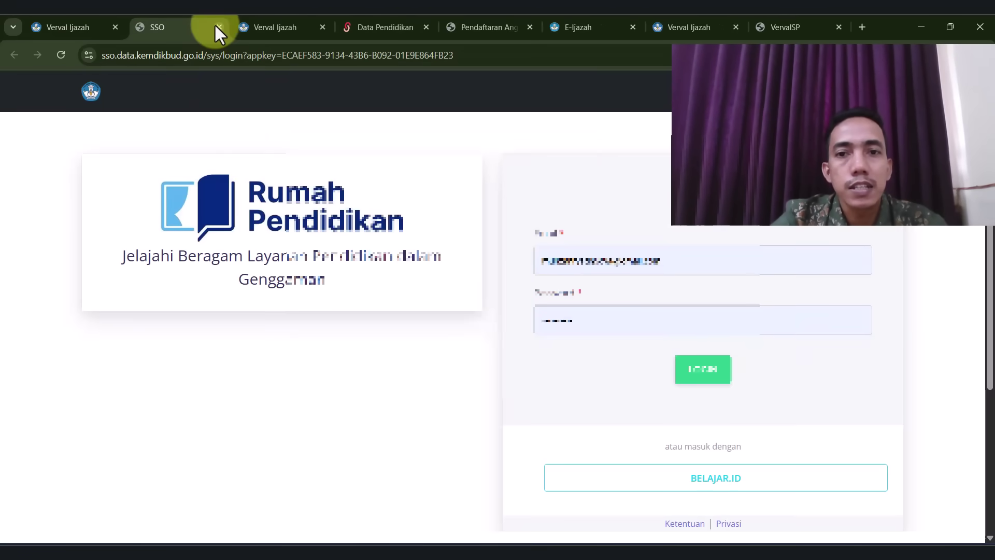
pyautogui.click(215, 25)
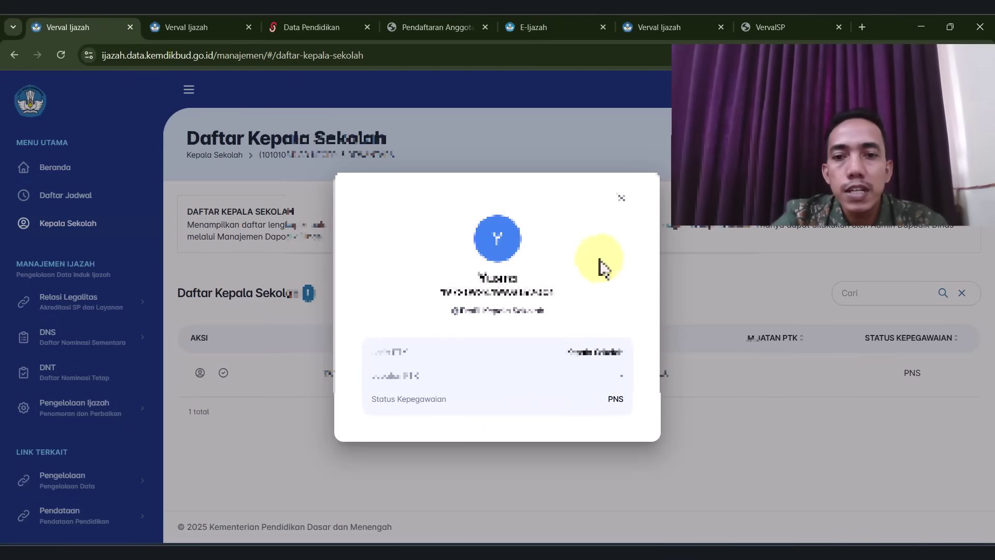
pyautogui.click(622, 198)
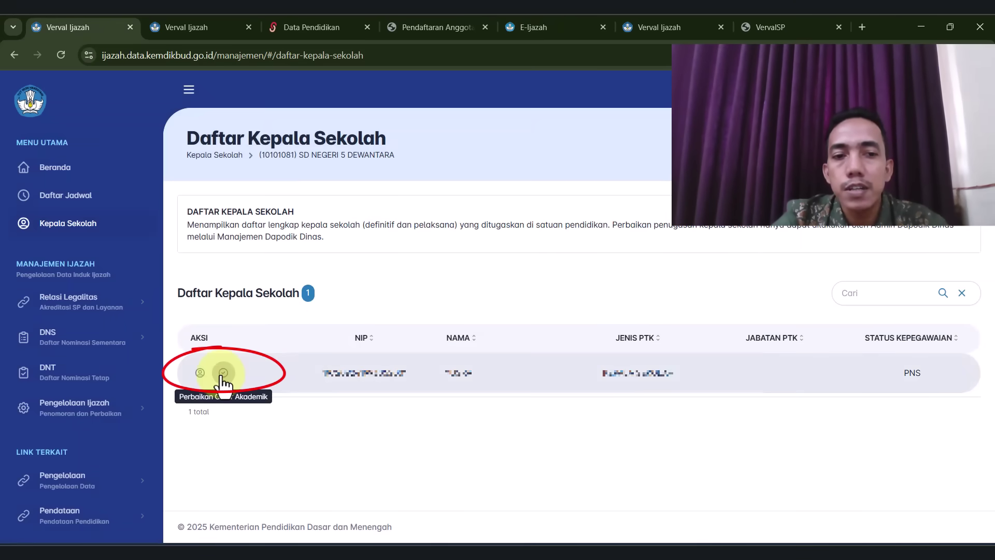
# Step: Examine the Perbaikan Gelar Akademik form for the principal and the principal's entry in the list
pyautogui.click(223, 375)
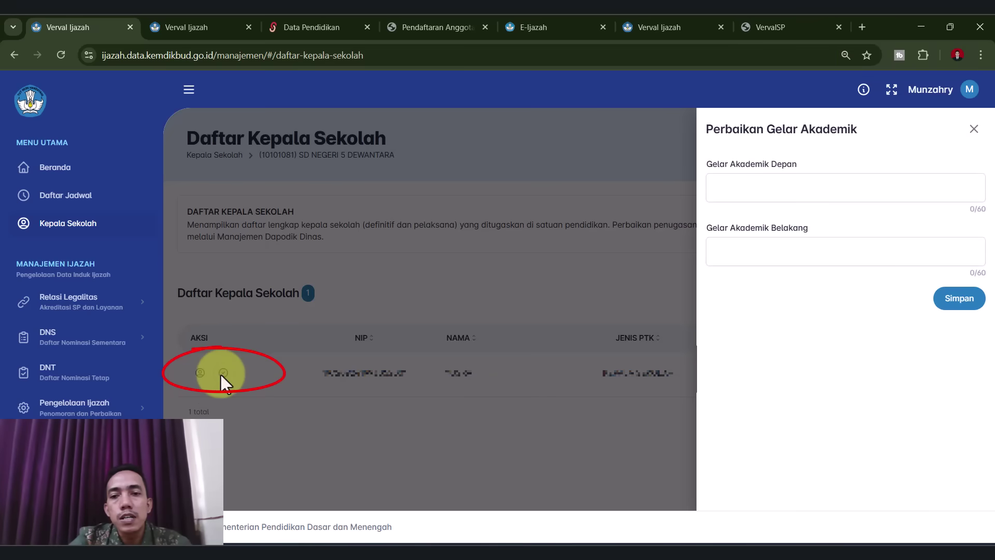
pyautogui.click(974, 129)
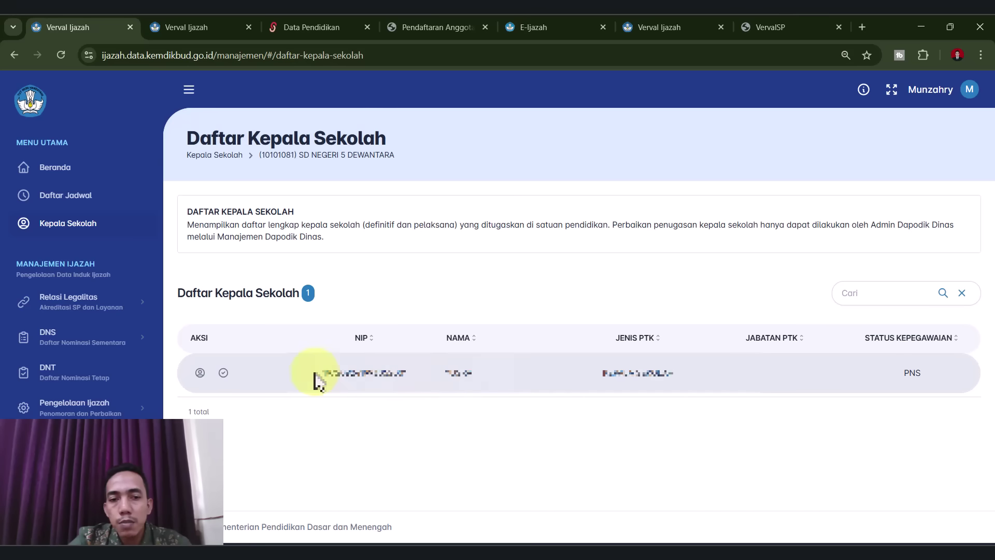
pyautogui.moveTo(318, 383); pyautogui.dragTo(695, 389)
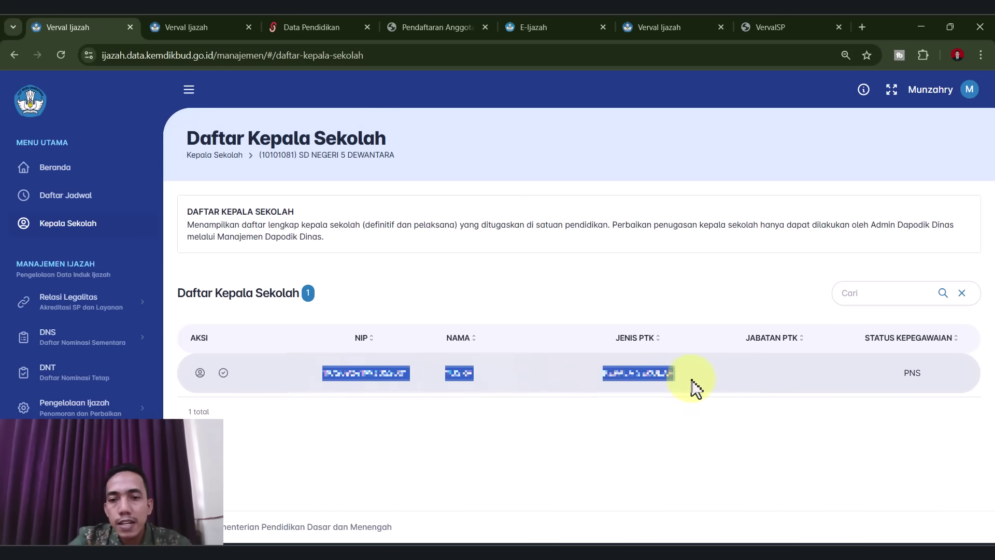
pyautogui.click(552, 435)
pyautogui.click(222, 373)
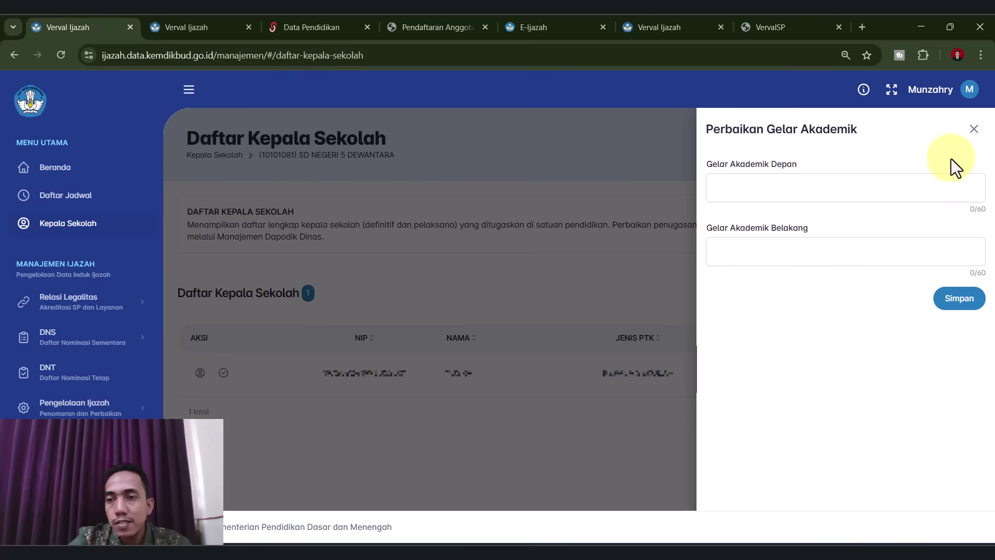
pyautogui.click(974, 128)
# Step: Set the principal's Gelar Akademik Belakang to S.Pd.,M.M in the Perbaikan Gelar Akademik form and save the correction
pyautogui.click(222, 374)
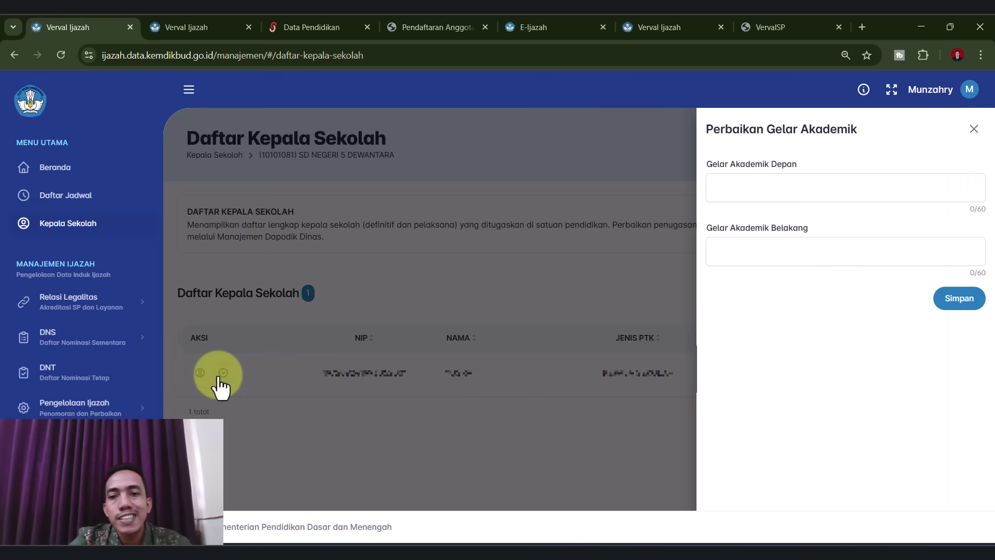
pyautogui.click(741, 185)
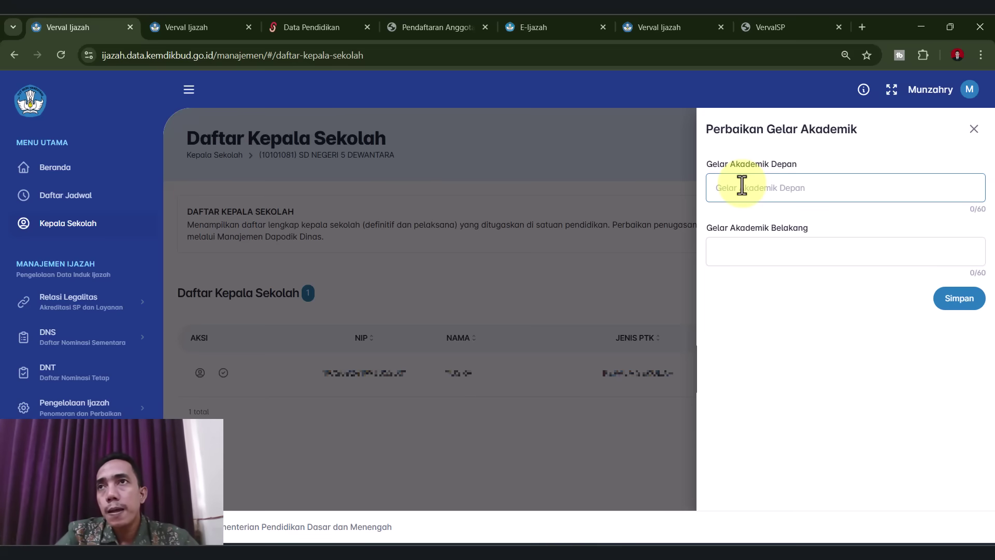
pyautogui.click(758, 250)
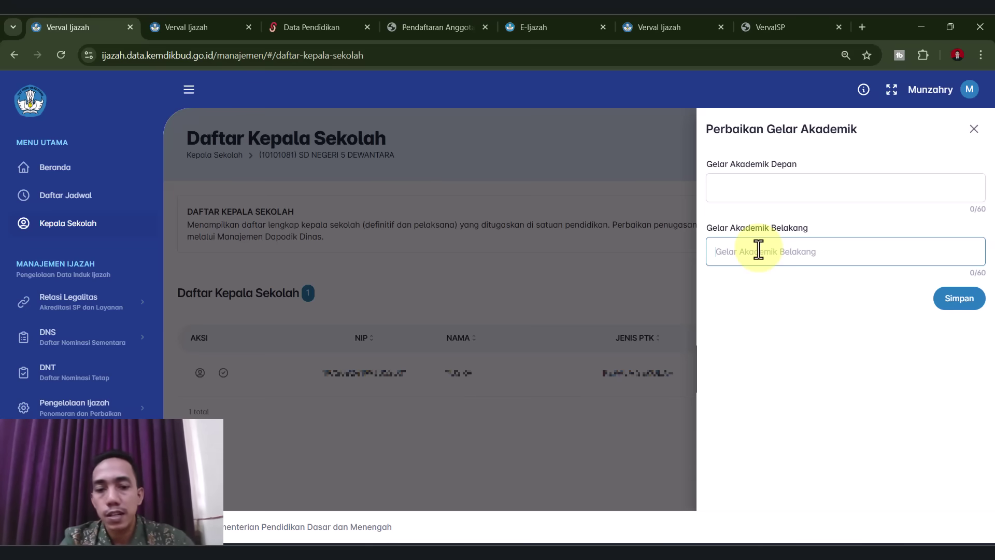
pyautogui.write('S')
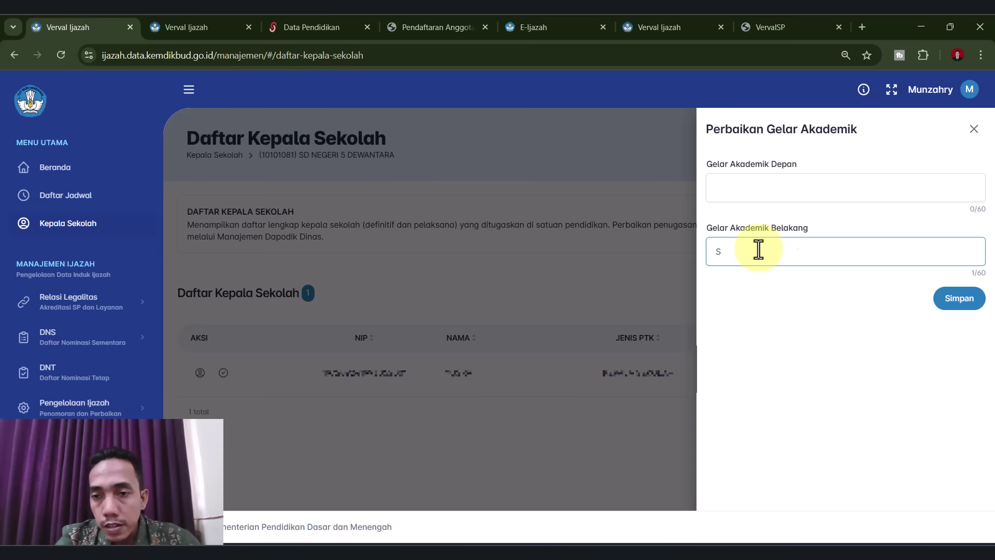
pyautogui.write('.')
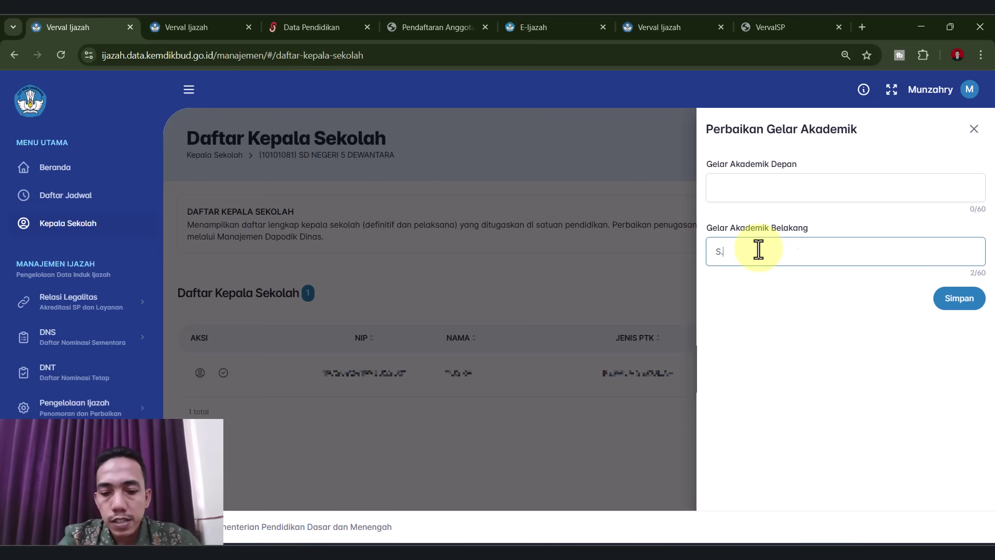
pyautogui.write('Pd.')
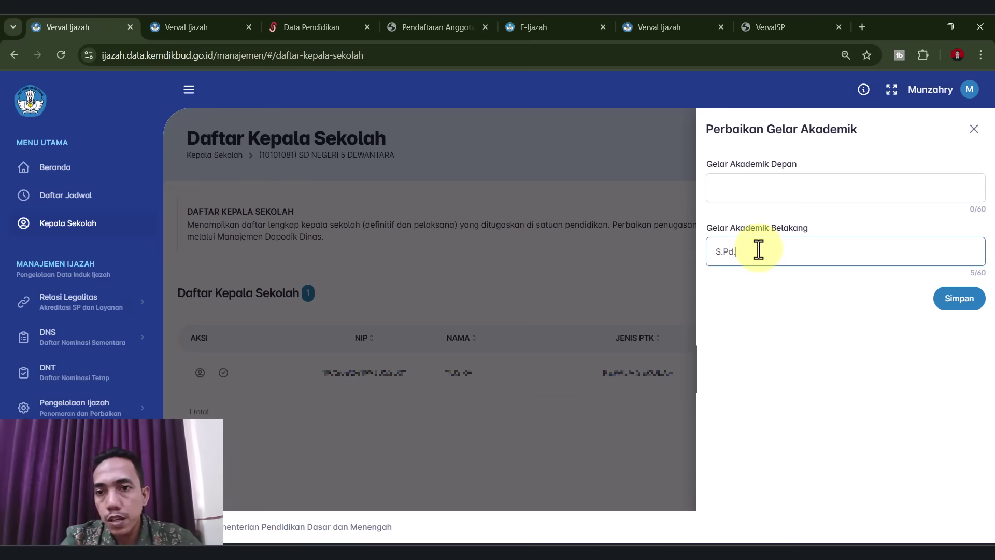
pyautogui.write(',M.')
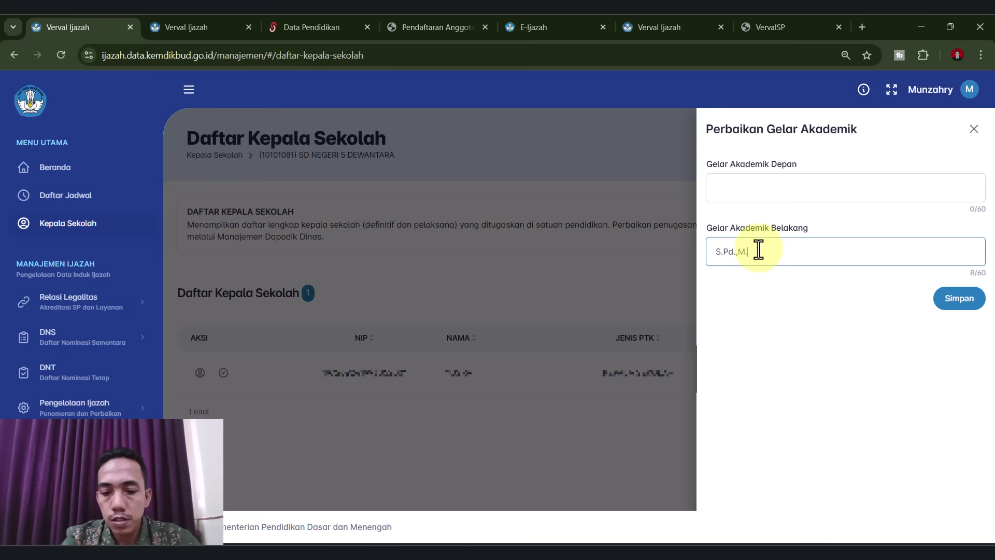
pyautogui.write('M')
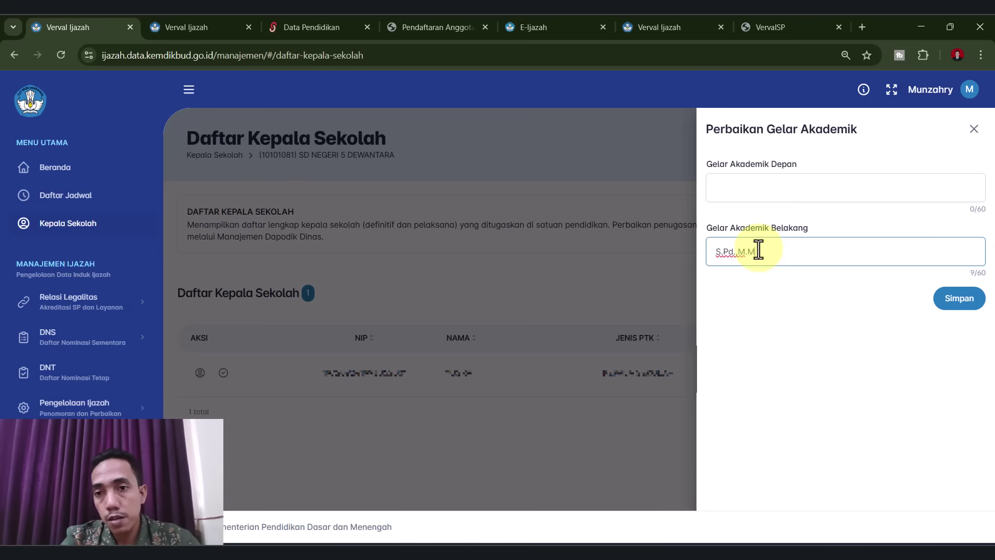
pyautogui.click(964, 303)
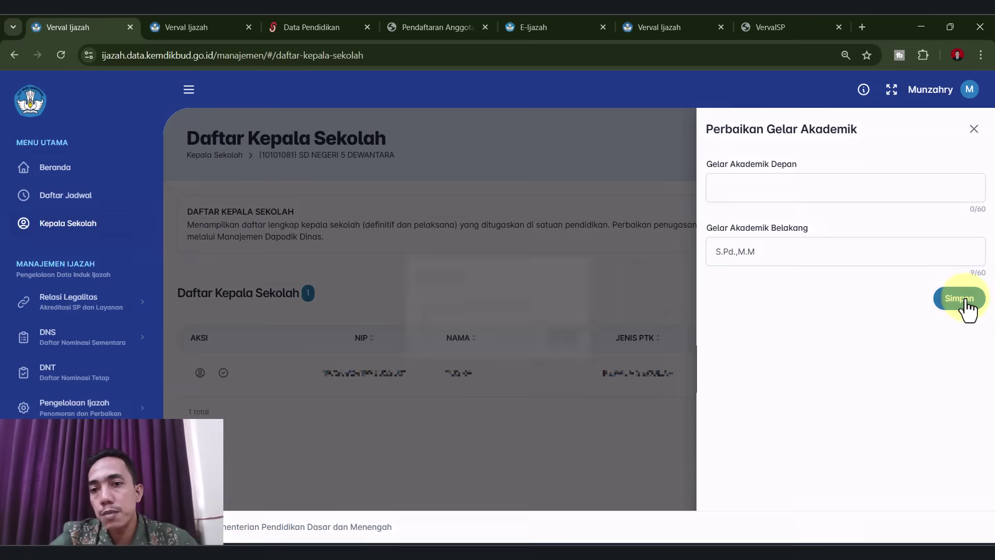
pyautogui.click(576, 343)
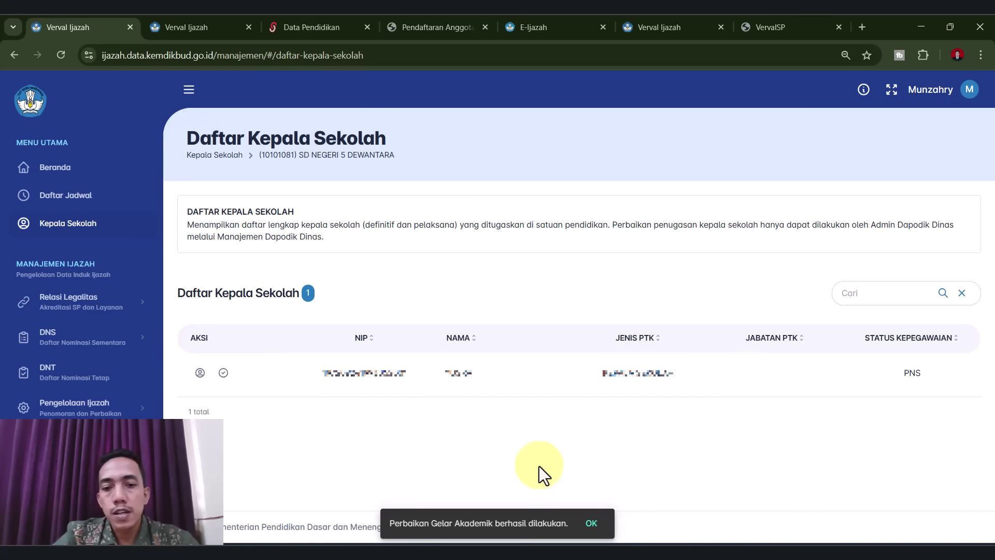
pyautogui.click(597, 522)
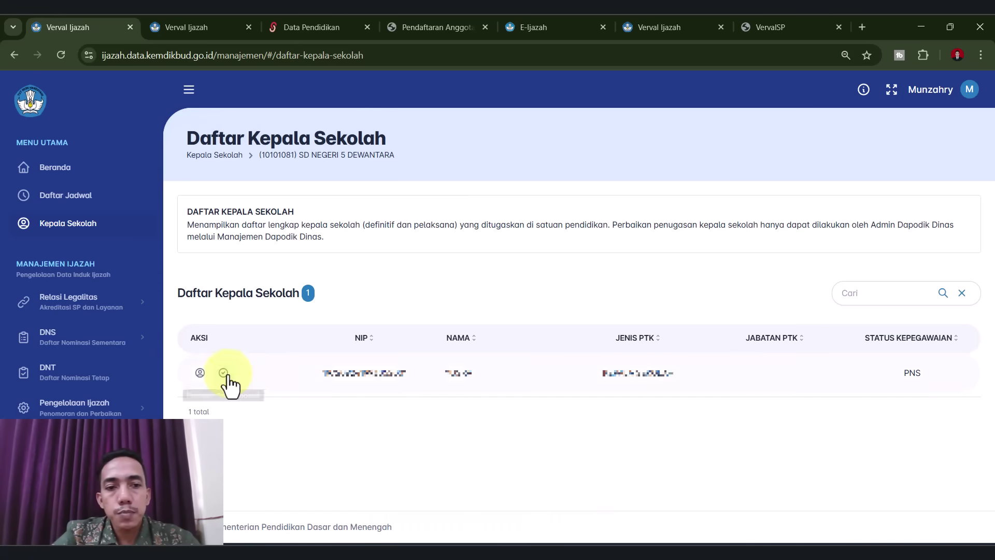
# Step: View the Daftar Menumpang and Daftar Induk pages under Relasi Legalitas
pyautogui.click(69, 57)
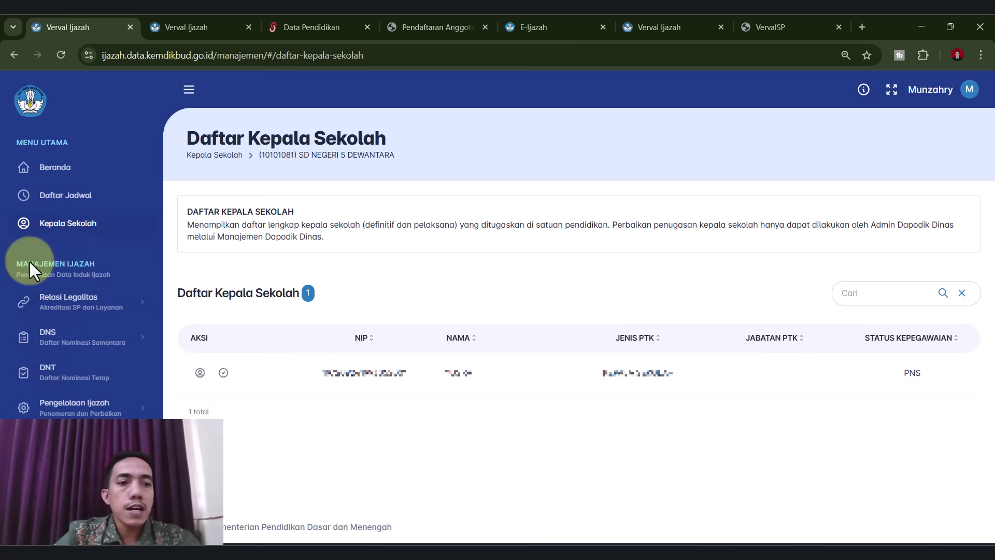
pyautogui.click(54, 311)
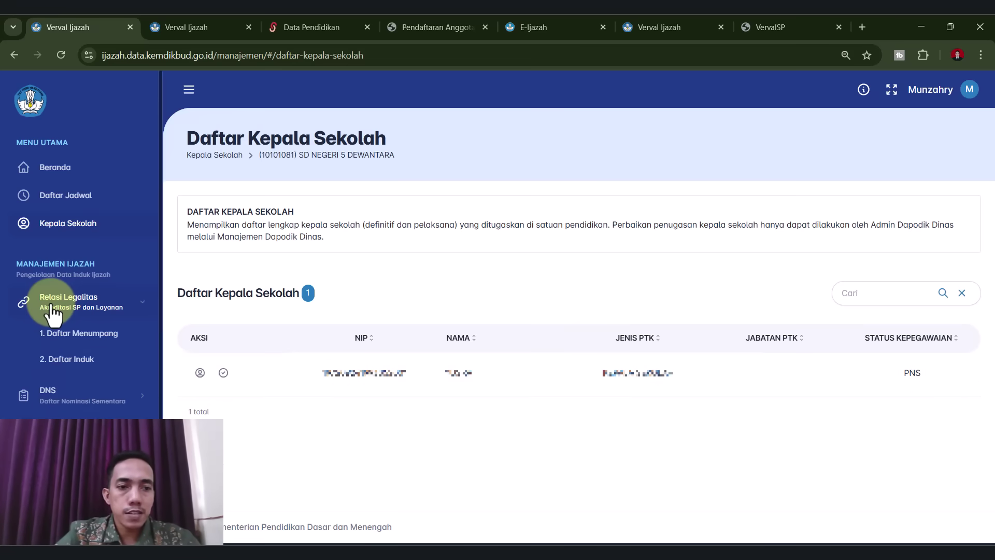
pyautogui.click(77, 313)
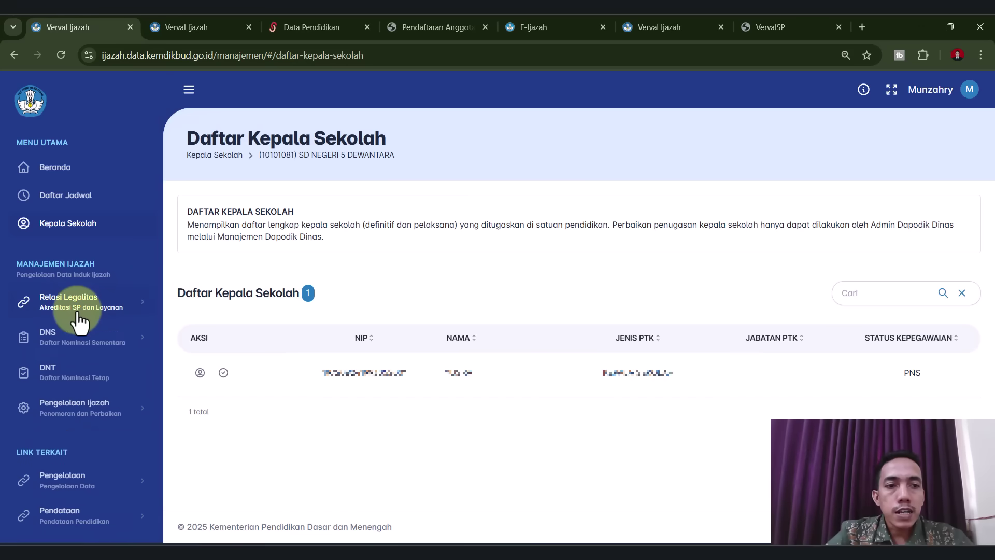
pyautogui.click(77, 312)
pyautogui.click(77, 340)
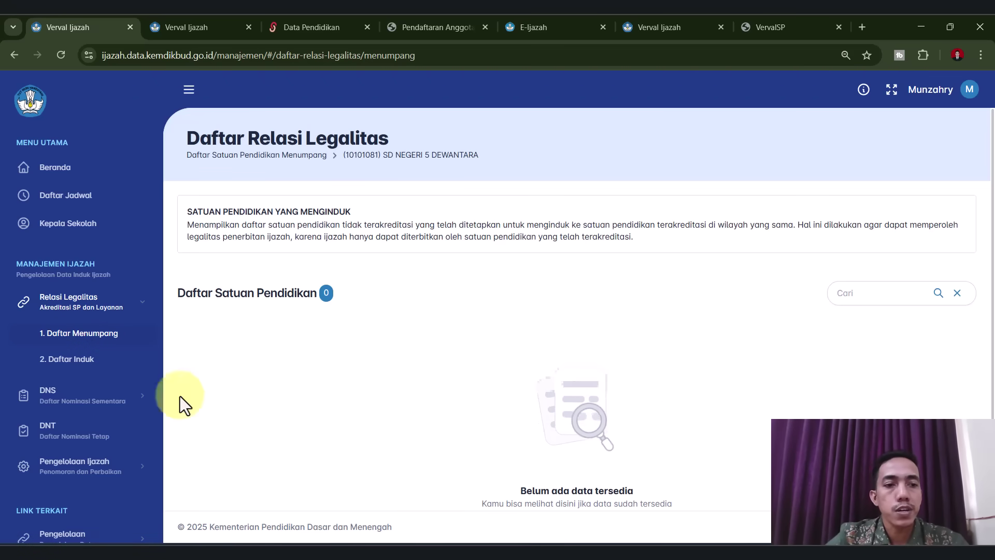
pyautogui.click(96, 357)
# Step: Open Valid DNS and look through the description and the Daftar Nominasi Sementara student list
pyautogui.click(98, 345)
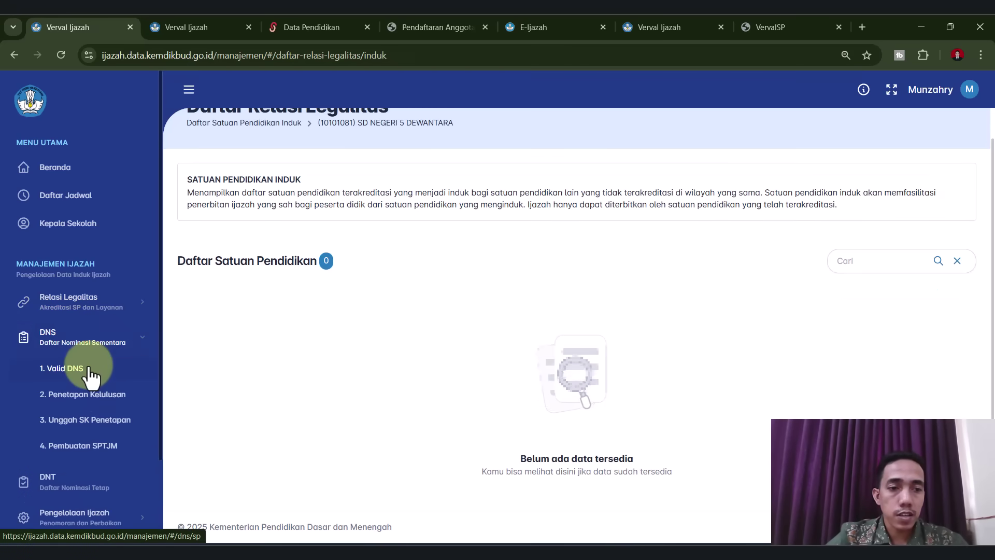
pyautogui.click(89, 369)
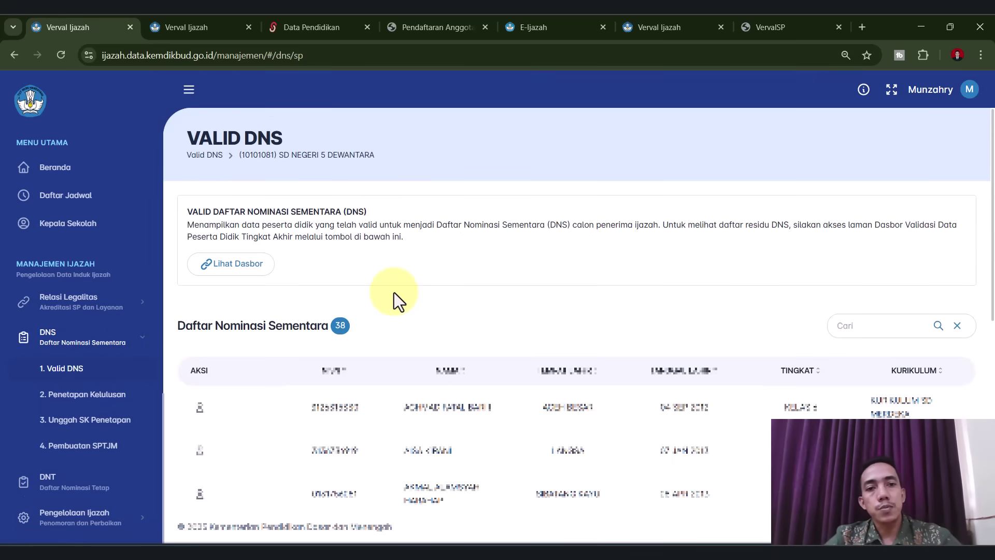
pyautogui.moveTo(192, 211); pyautogui.dragTo(375, 212)
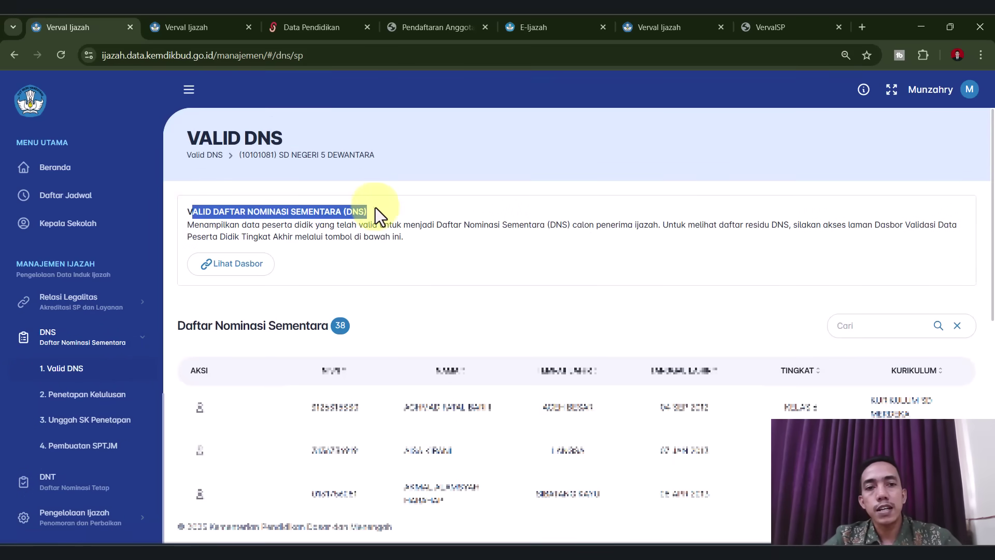
pyautogui.click(490, 298)
pyautogui.scroll(-6, 513, 267)
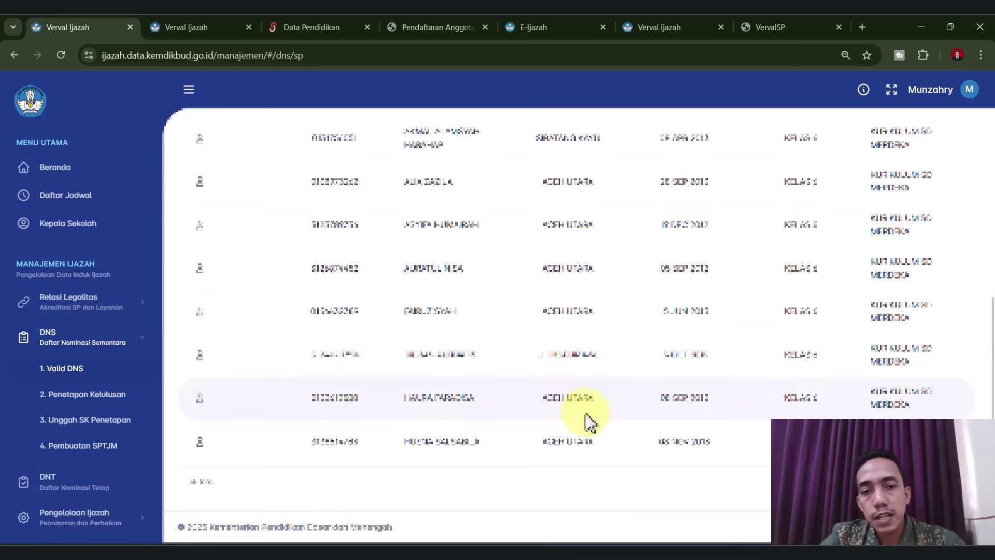
pyautogui.scroll(5, 589, 422)
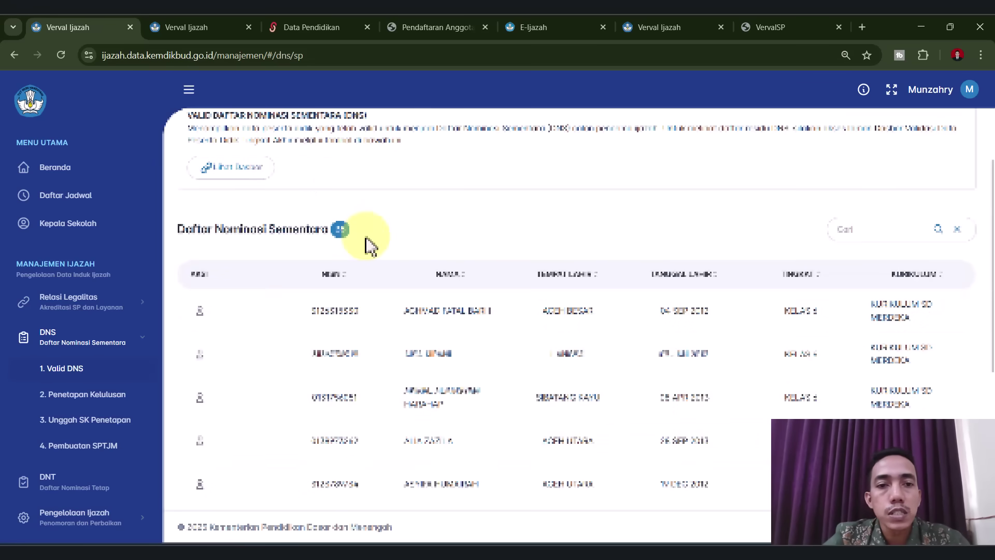
pyautogui.scroll(-8, 622, 388)
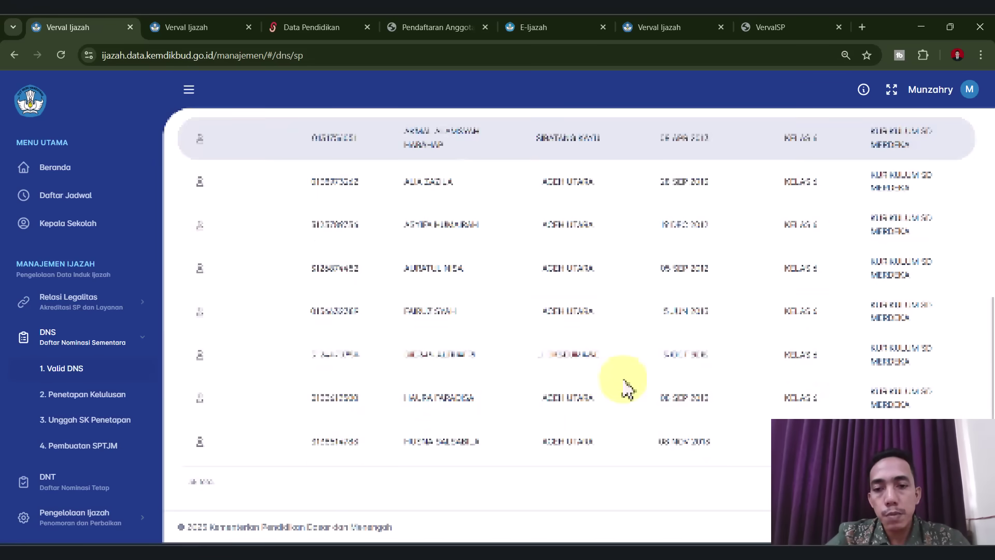
pyautogui.scroll(6, 413, 492)
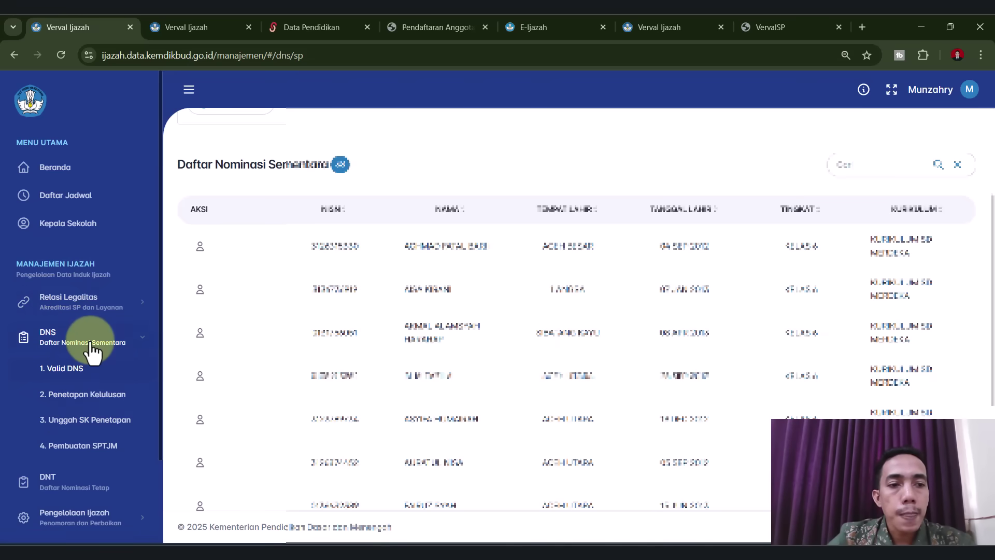
# Step: Open Penetapan Kelulusan and compare the Lulus, Tidak Lulus and Belum Ditetapkan student lists, ending on Belum Ditetapkan
pyautogui.click(95, 320)
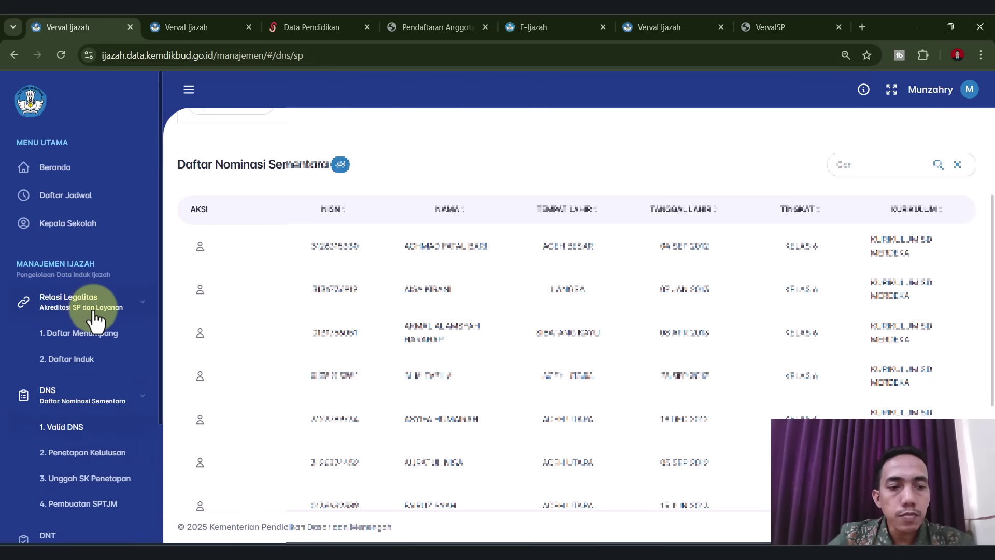
pyautogui.click(94, 311)
pyautogui.click(87, 394)
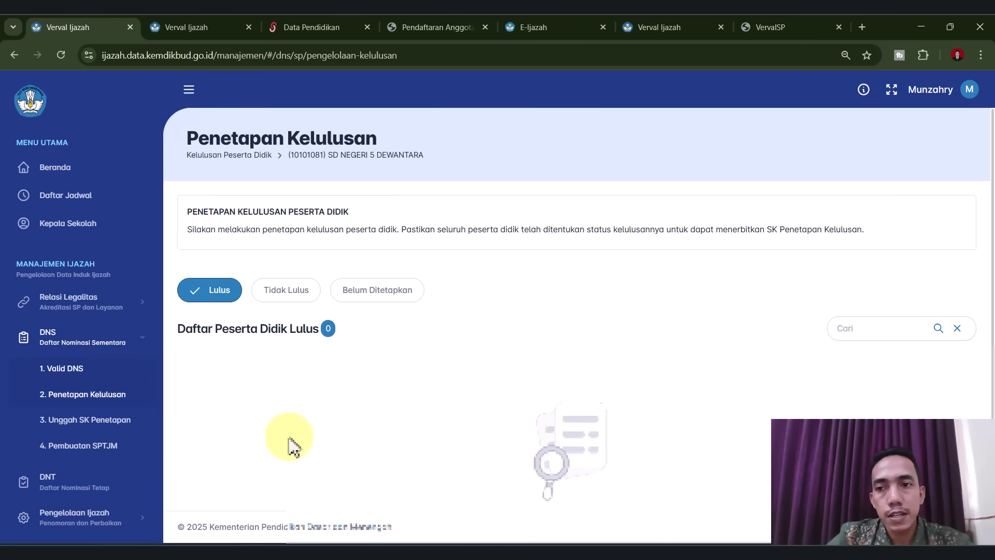
pyautogui.click(397, 303)
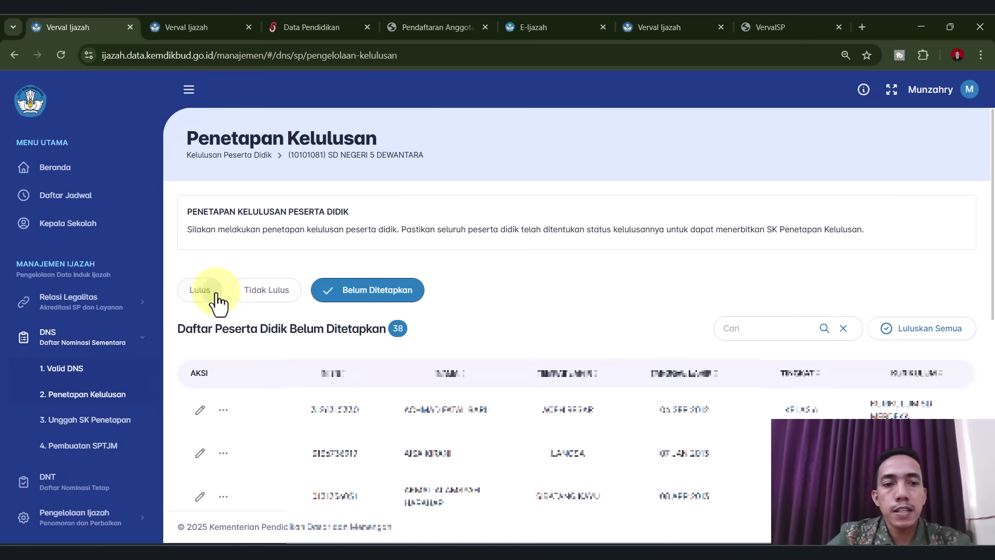
pyautogui.click(217, 303)
pyautogui.click(383, 305)
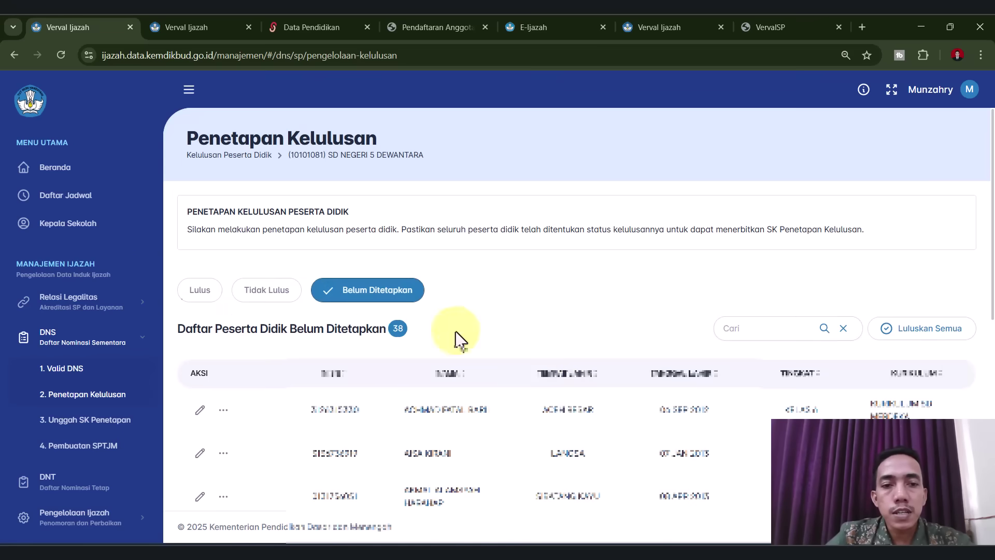
pyautogui.click(193, 293)
pyautogui.click(285, 294)
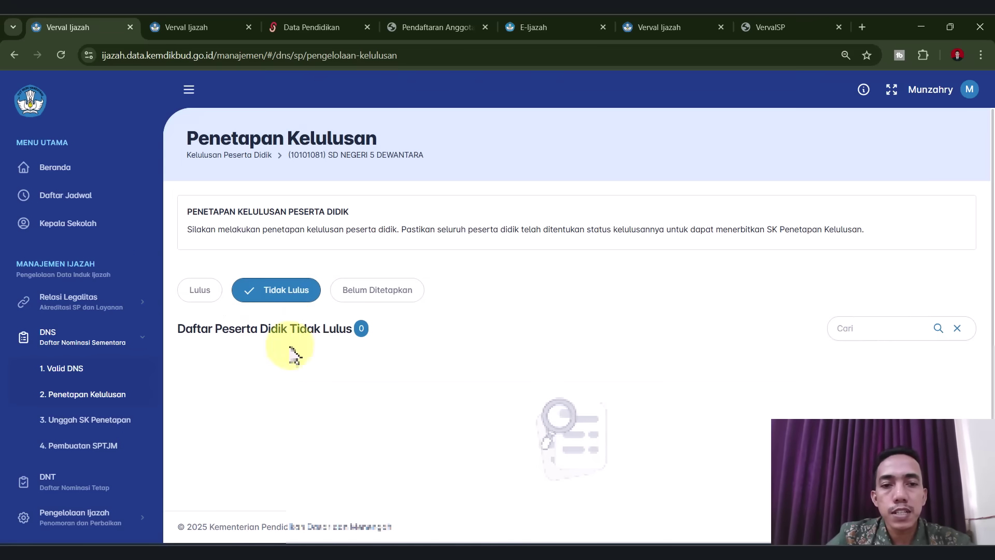
pyautogui.click(342, 291)
pyautogui.scroll(-2, 390, 368)
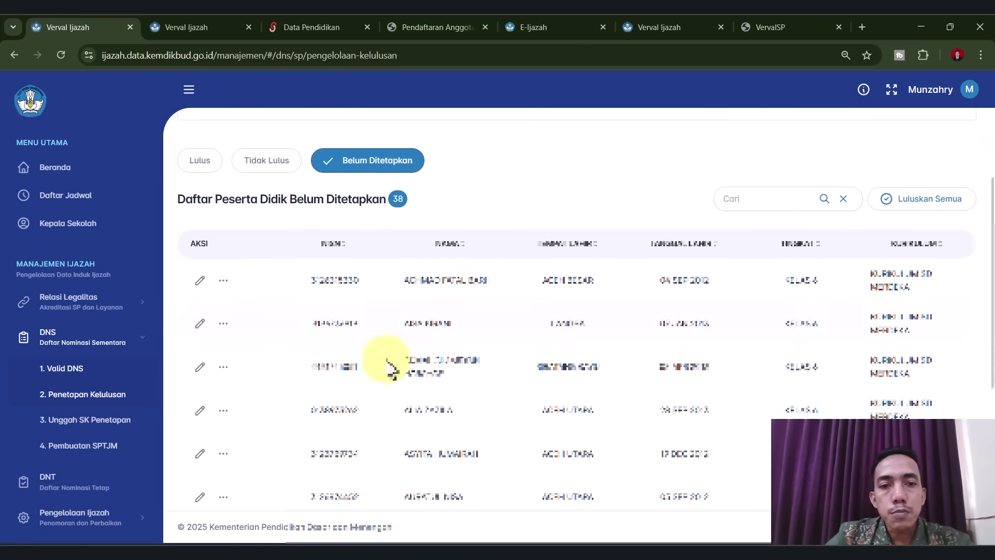
pyautogui.scroll(1, 288, 467)
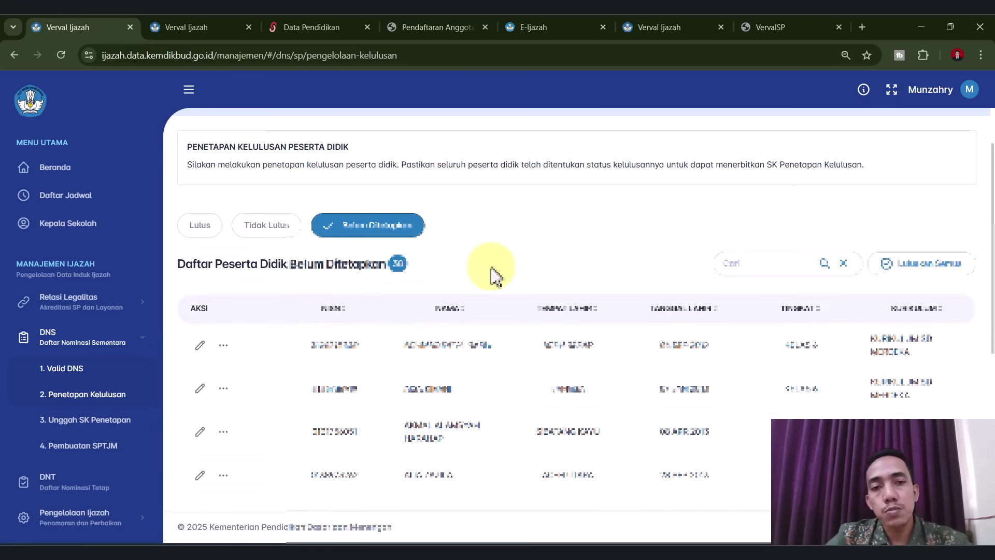
pyautogui.scroll(1, 493, 274)
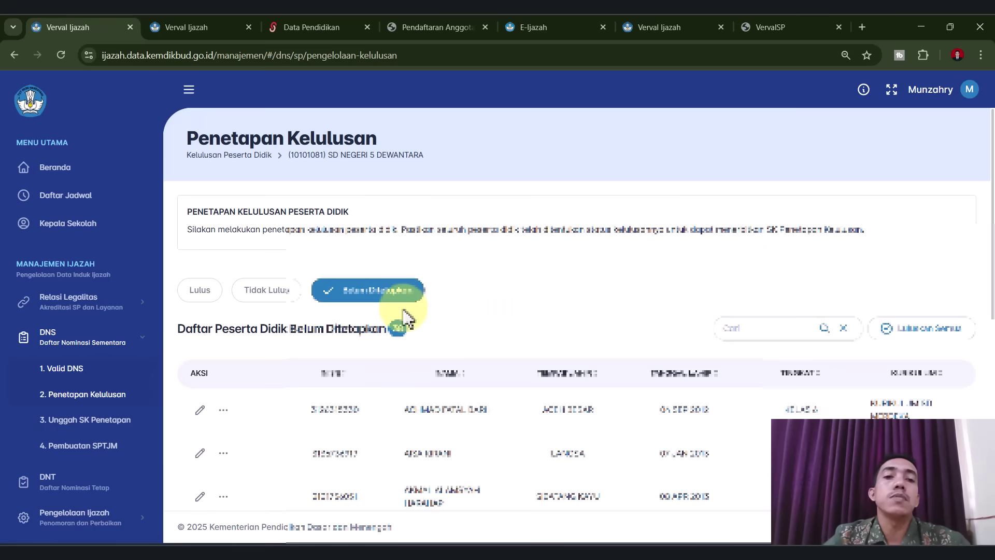
# Step: Set the first Belum Ditetapkan student's Kelulusan to Lulus, read the exit-date note, then save and confirm the decision
pyautogui.scroll(-2, 407, 317)
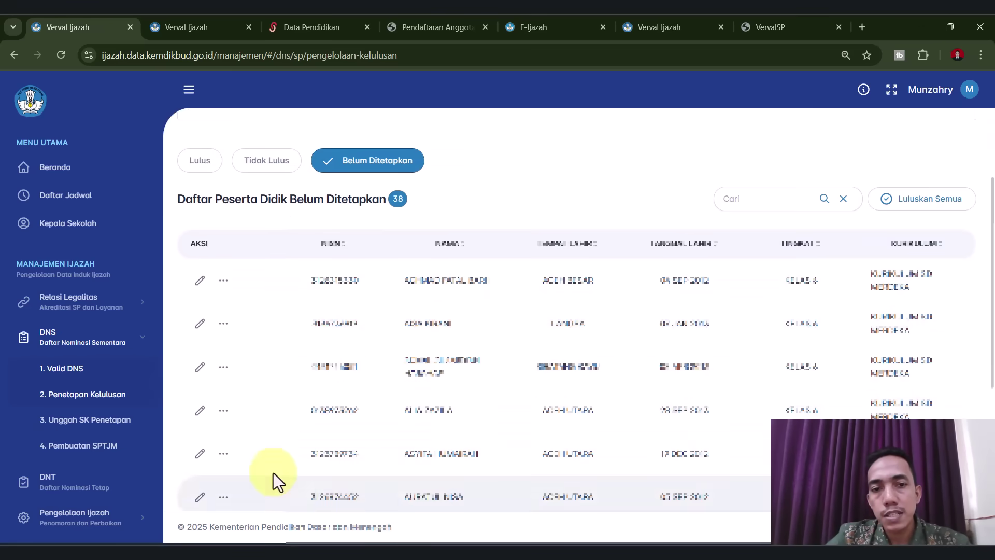
pyautogui.click(200, 281)
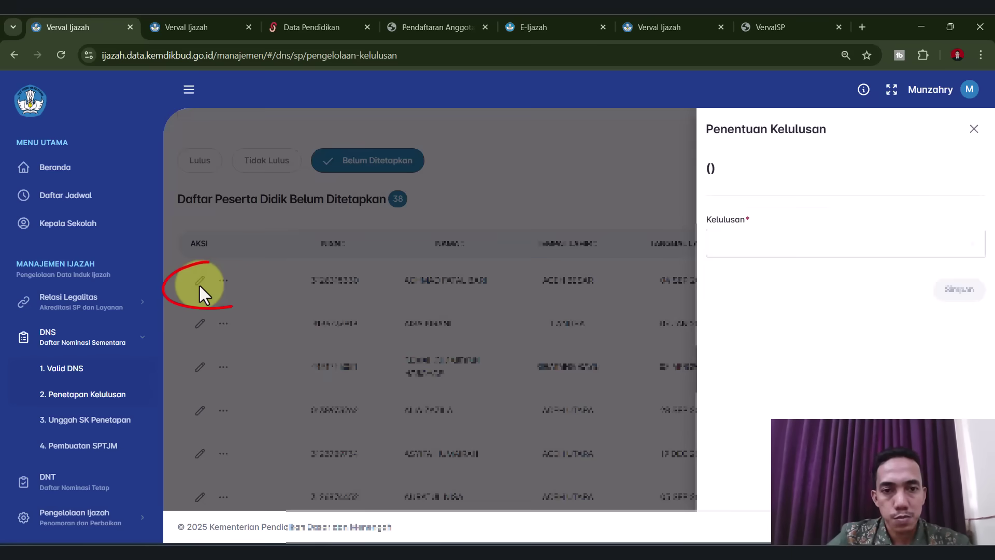
pyautogui.click(807, 244)
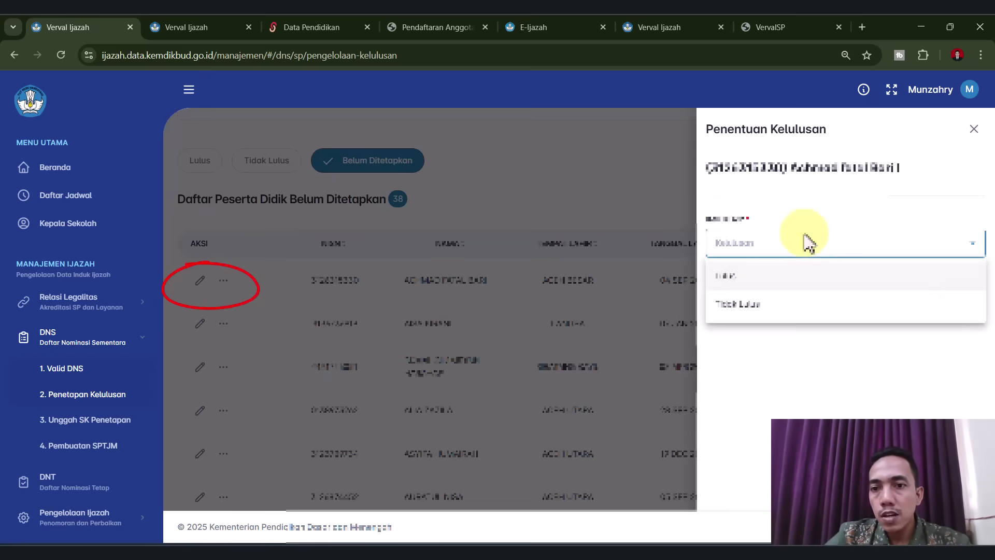
pyautogui.click(753, 280)
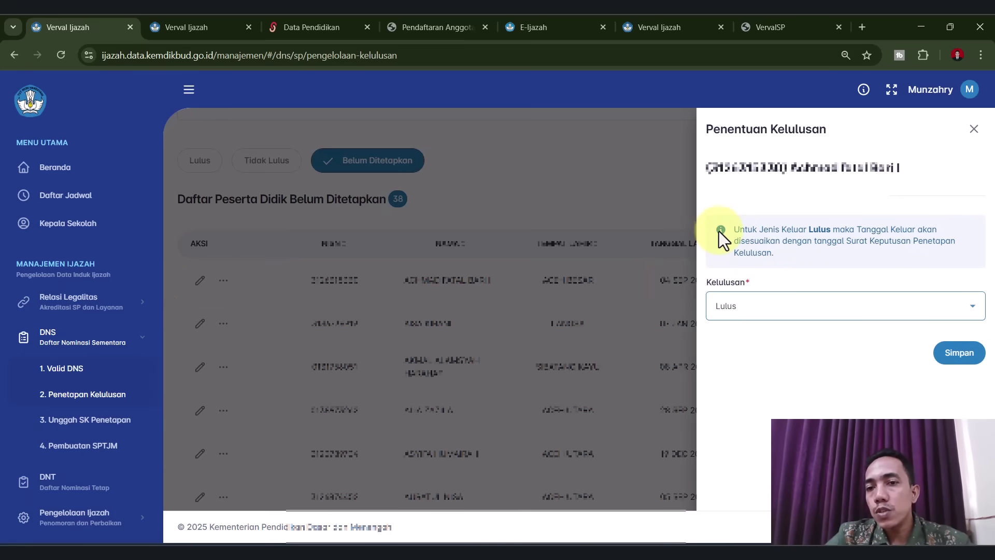
pyautogui.moveTo(738, 233); pyautogui.dragTo(793, 254)
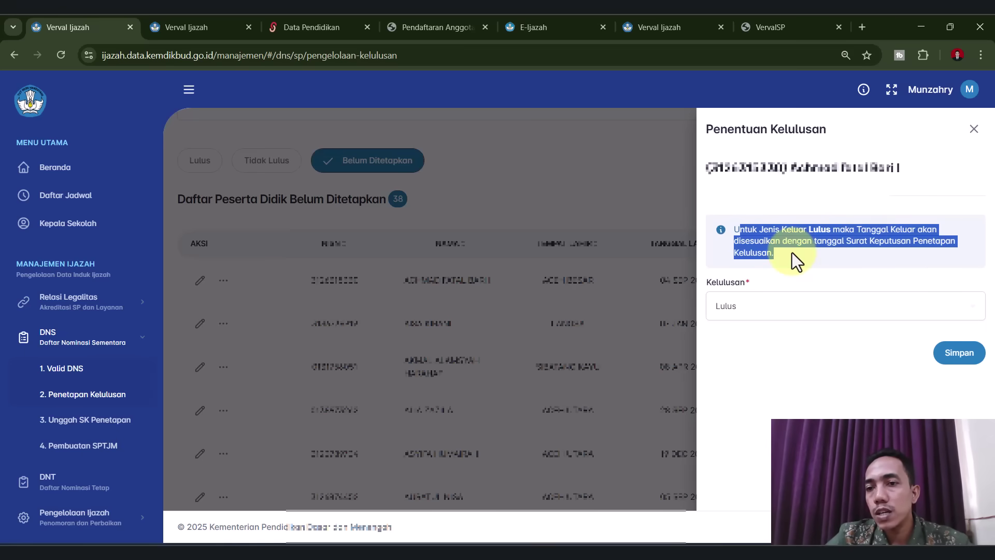
pyautogui.click(848, 255)
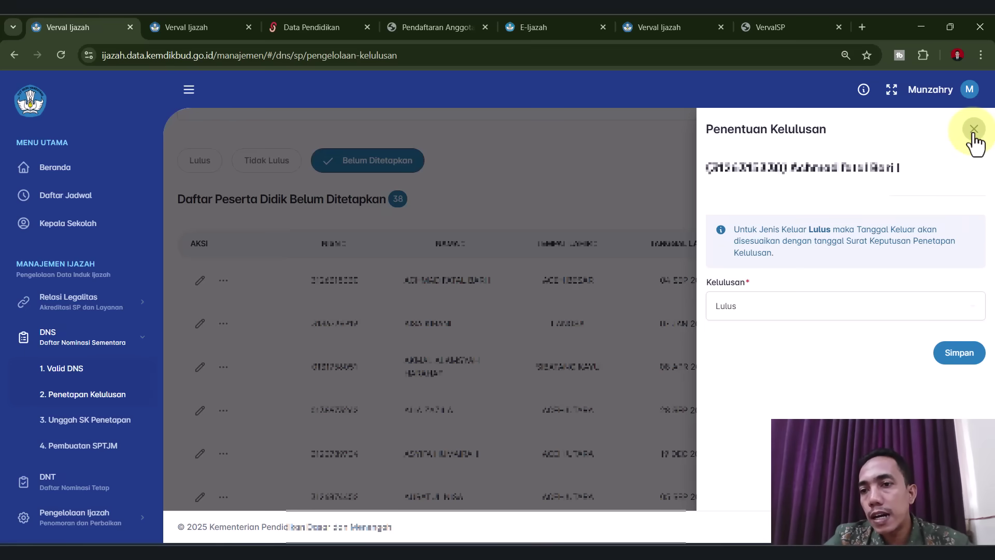
pyautogui.click(960, 357)
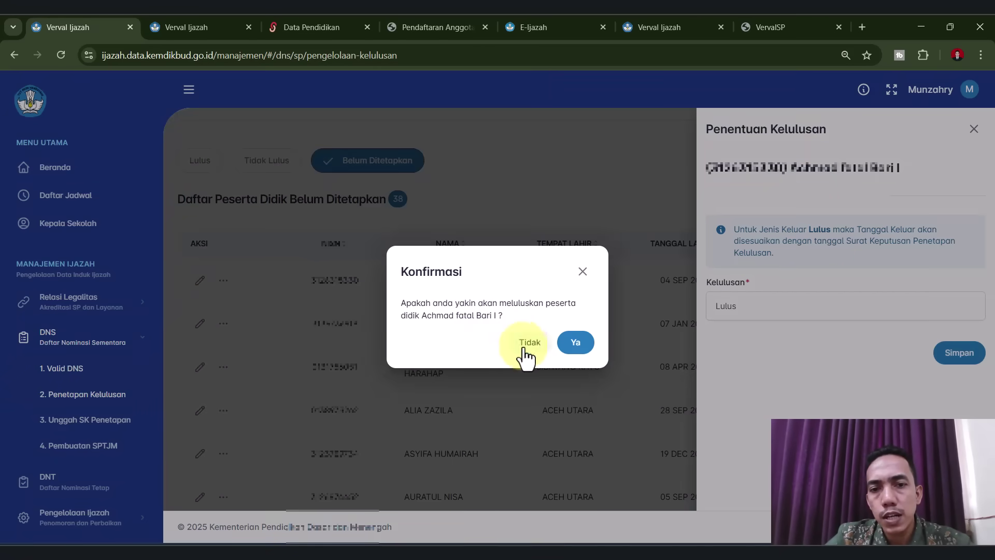
pyautogui.click(575, 348)
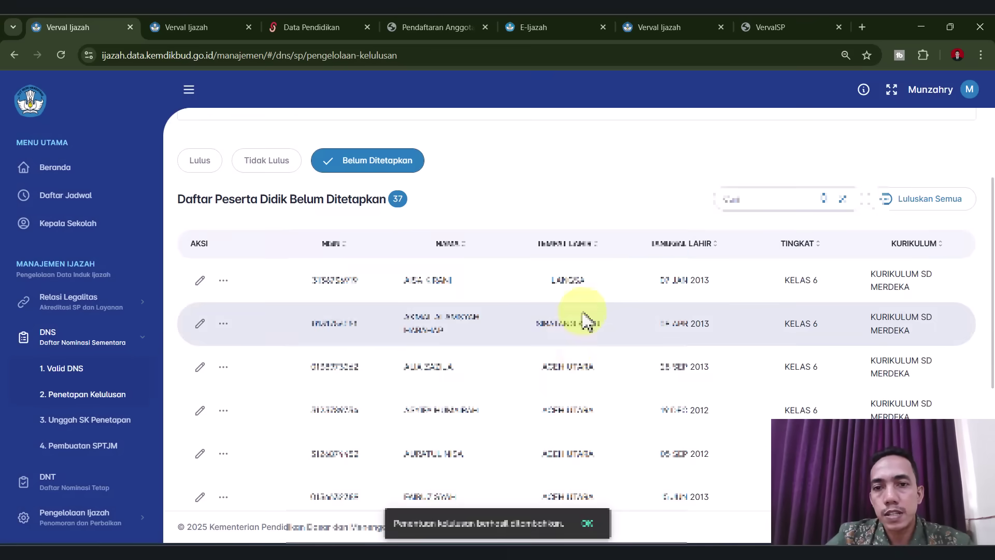
# Step: Compare the Lulus and Belum Ditetapkan student lists on Penetapan Kelulusan, ending on the Lulus list
pyautogui.scroll(3, 492, 351)
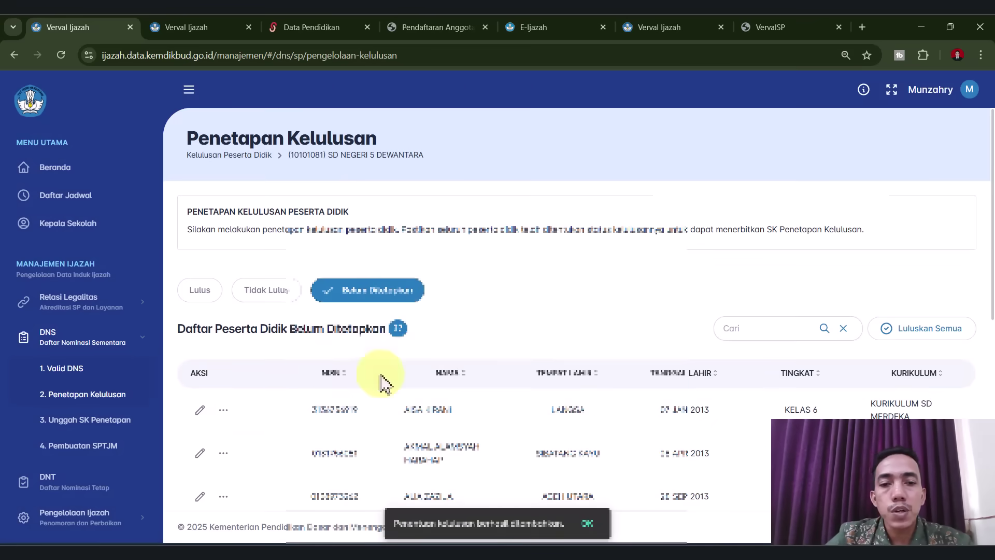
pyautogui.click(197, 292)
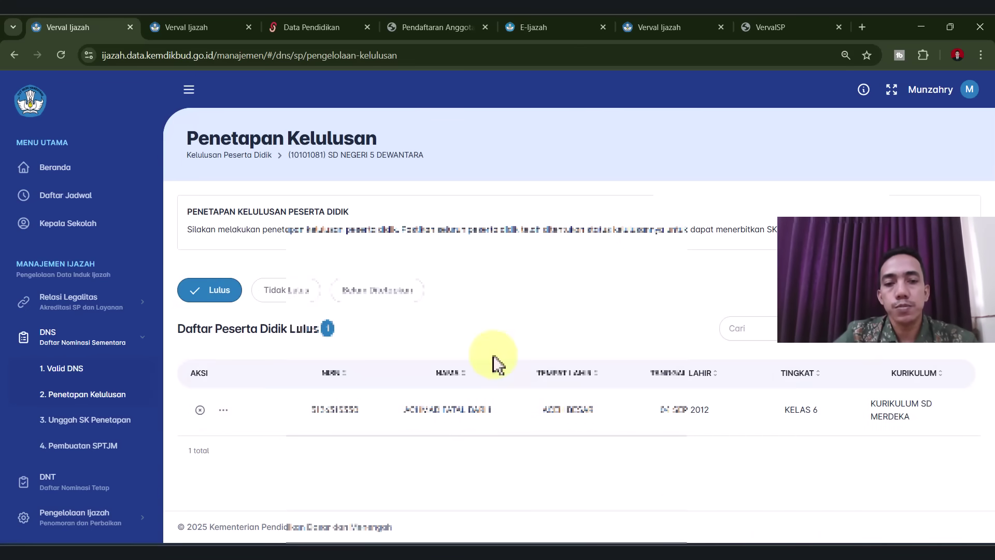
pyautogui.click(410, 293)
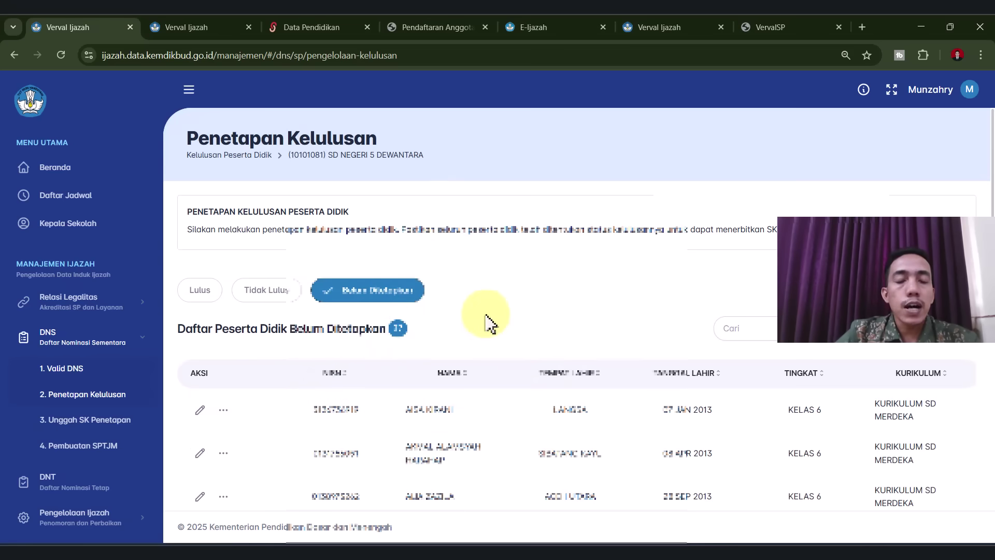
pyautogui.click(203, 292)
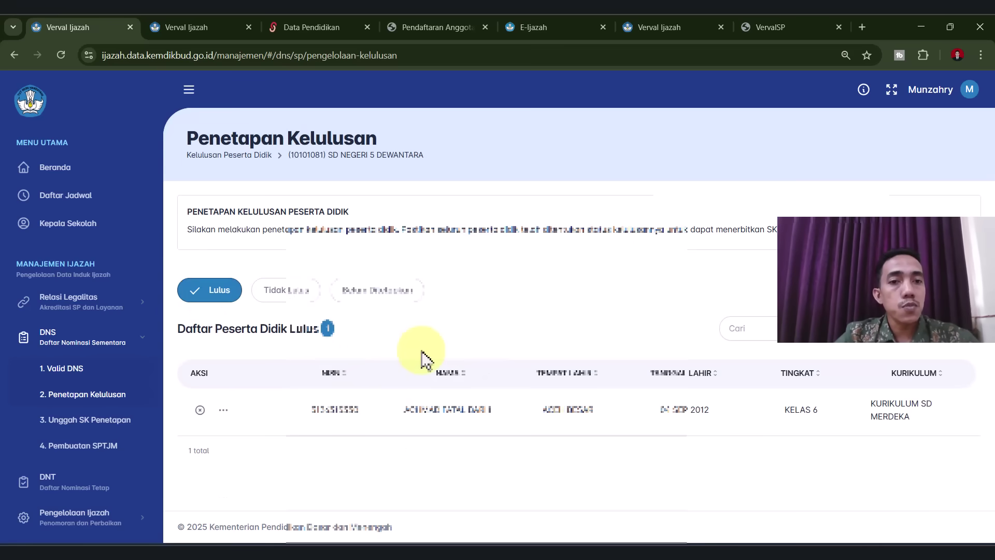
pyautogui.click(223, 410)
pyautogui.click(416, 333)
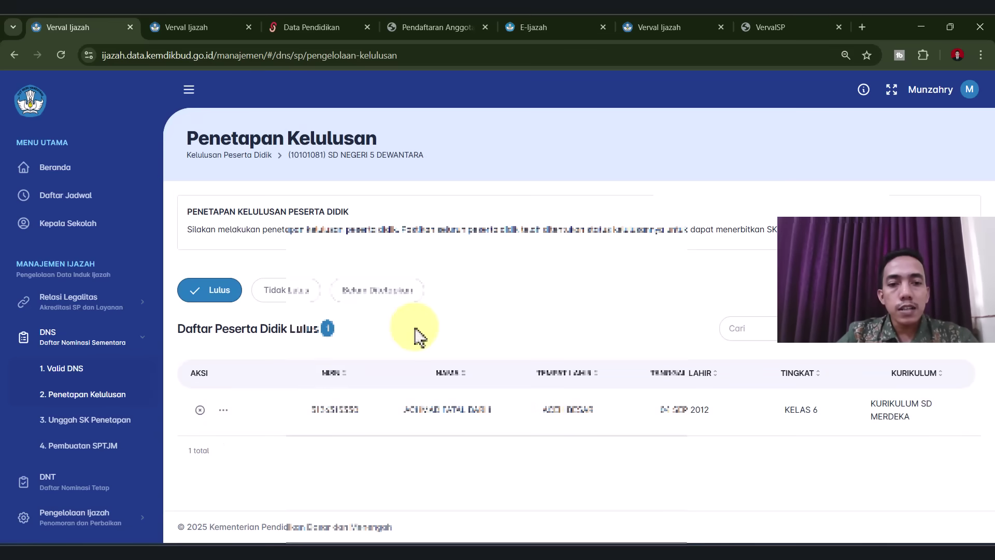
# Step: Cancel the graduation of the student in the Lulus list, confirm the cancellation, and check the Belum Ditetapkan list
pyautogui.click(199, 410)
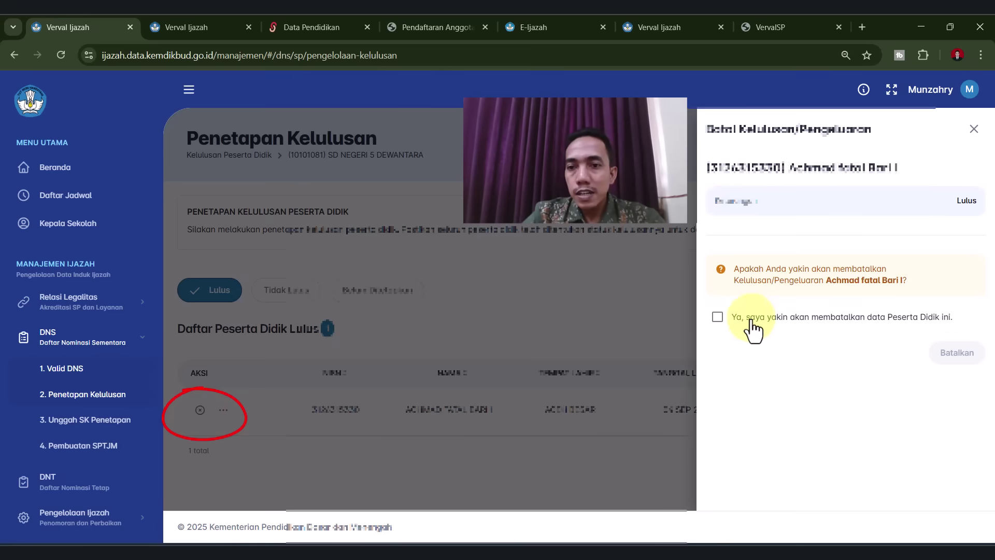
pyautogui.click(718, 316)
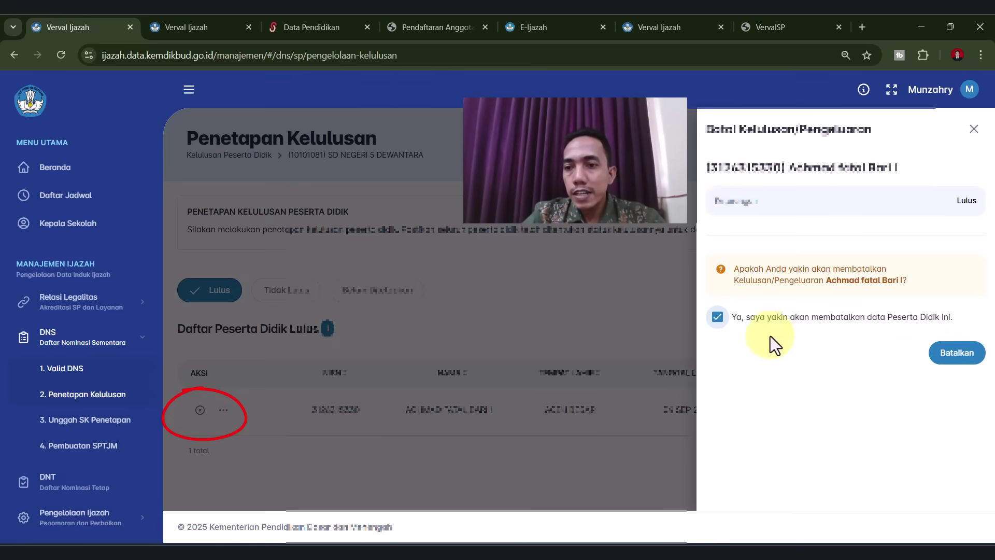
pyautogui.click(953, 358)
pyautogui.click(575, 348)
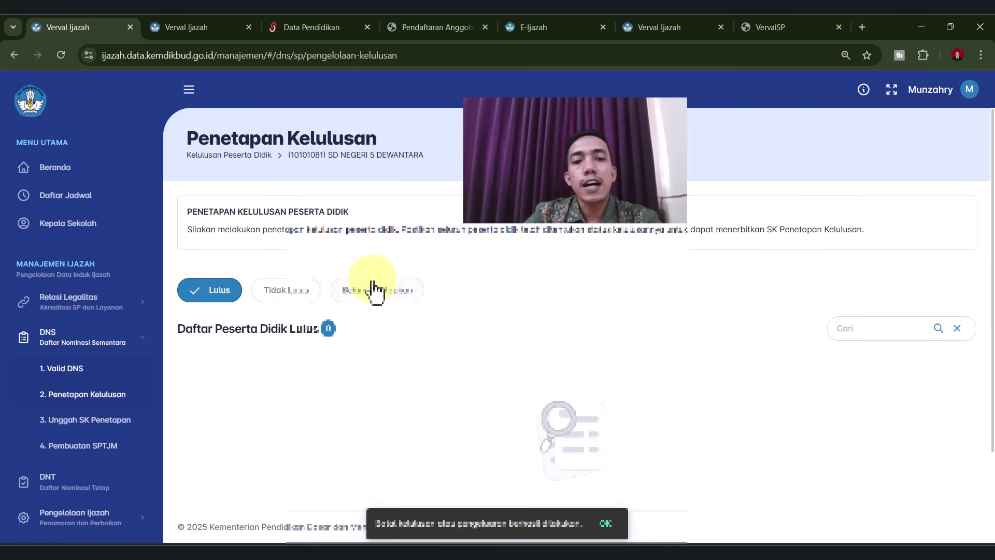
pyautogui.click(374, 290)
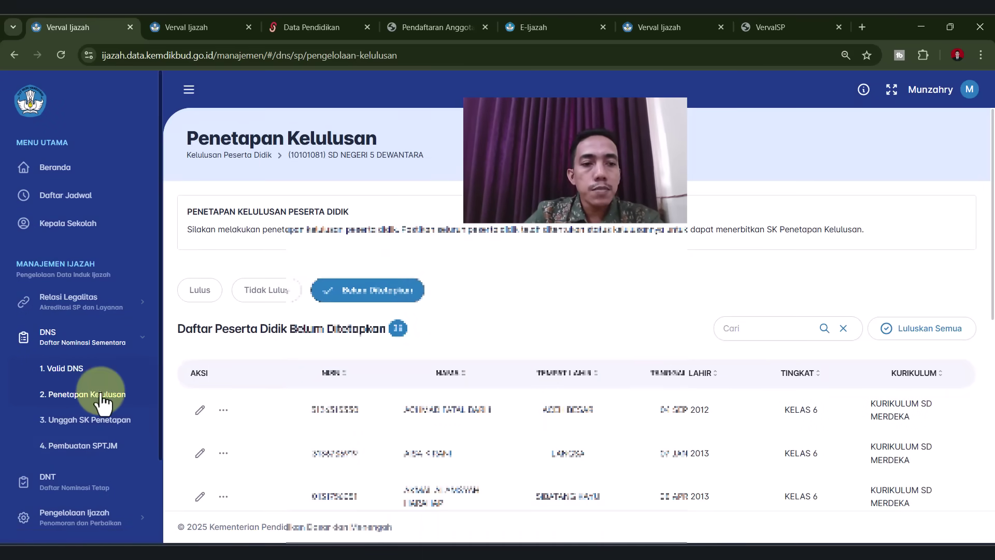
# Step: View the Valid DNS page, then open Unggah SK Penetapan and read its upload notice
pyautogui.click(76, 370)
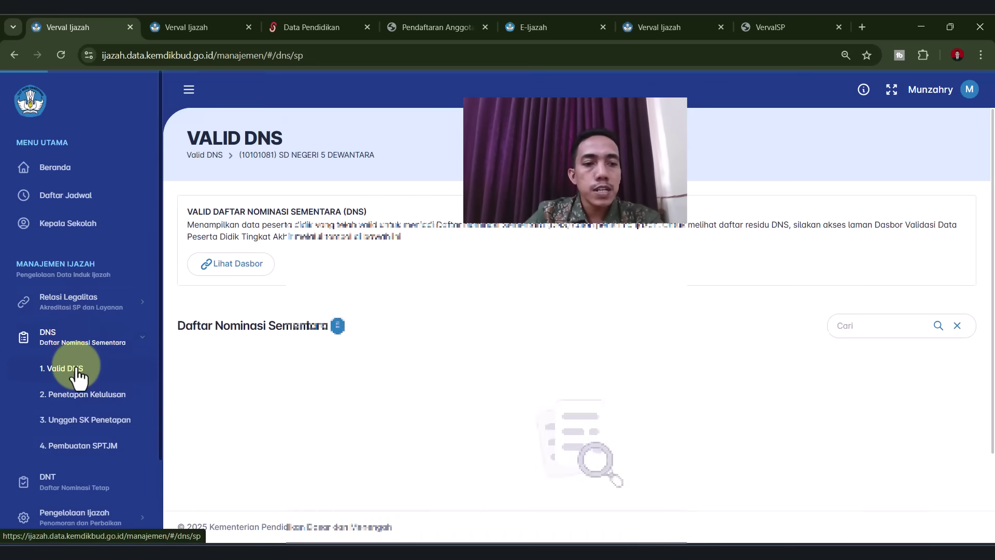
pyautogui.click(94, 406)
pyautogui.click(94, 429)
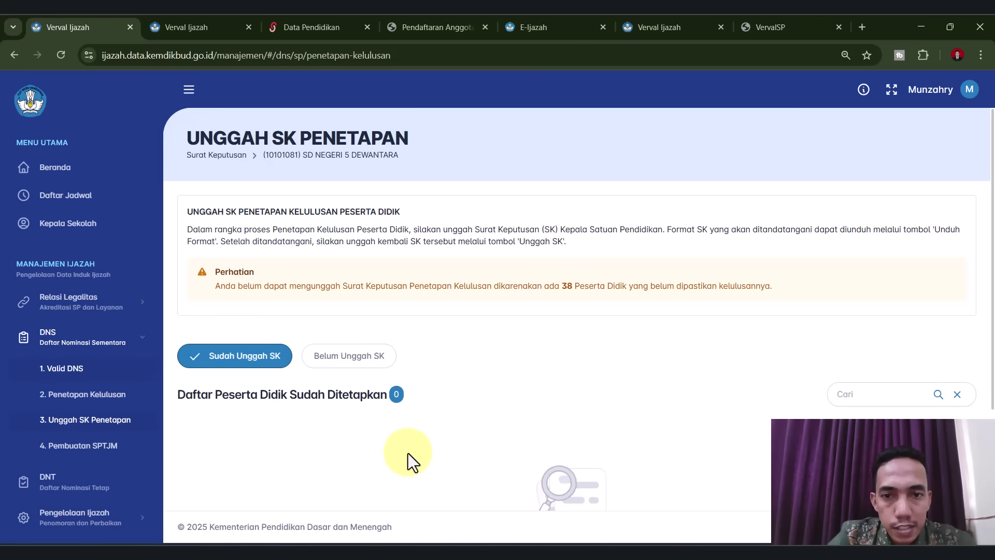
# Step: In Penetapan Kelulusan, set the first Belum Ditetapkan student's Kelulusan to Lulus, then save and confirm it
pyautogui.click(69, 392)
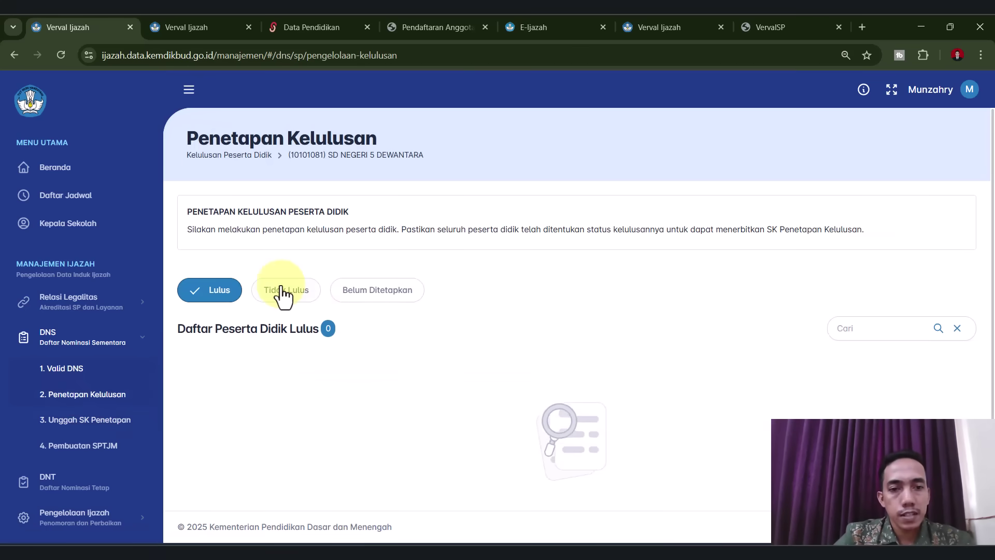
pyautogui.click(281, 289)
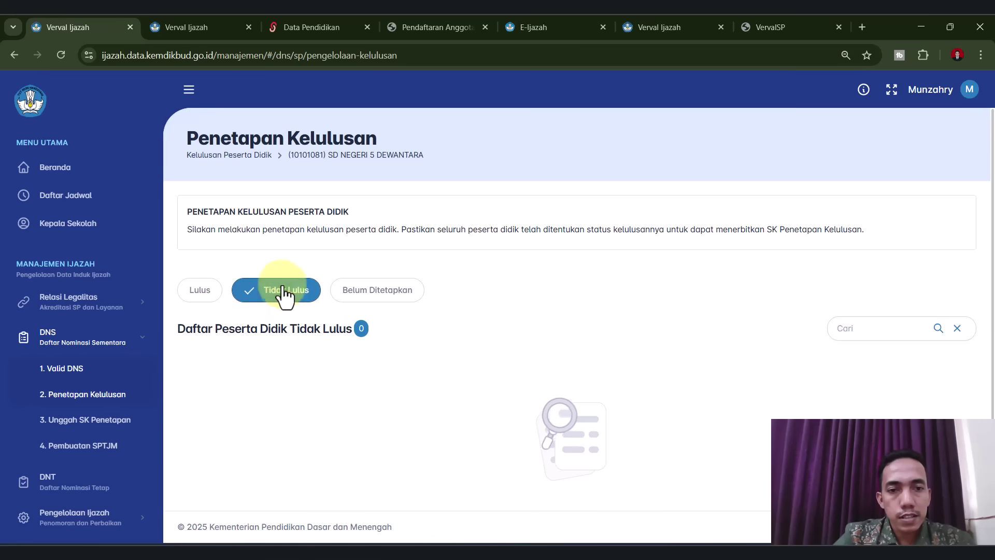
pyautogui.click(366, 290)
pyautogui.click(199, 409)
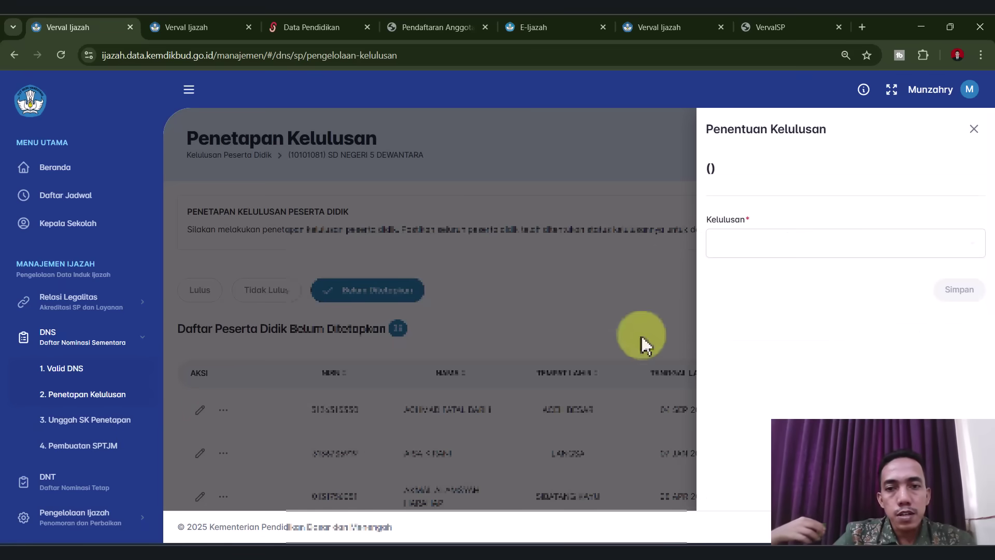
pyautogui.click(769, 243)
pyautogui.click(746, 276)
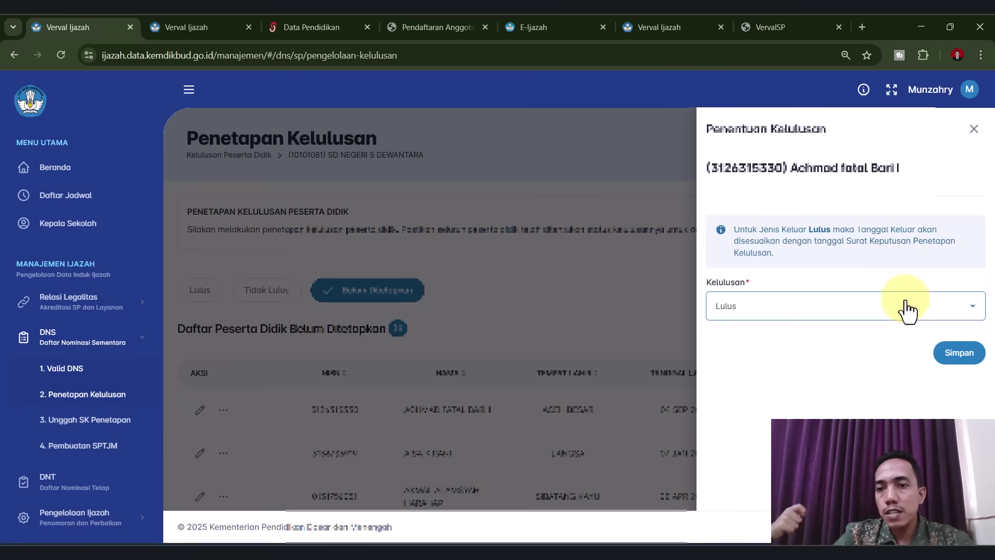
pyautogui.click(959, 363)
pyautogui.click(581, 346)
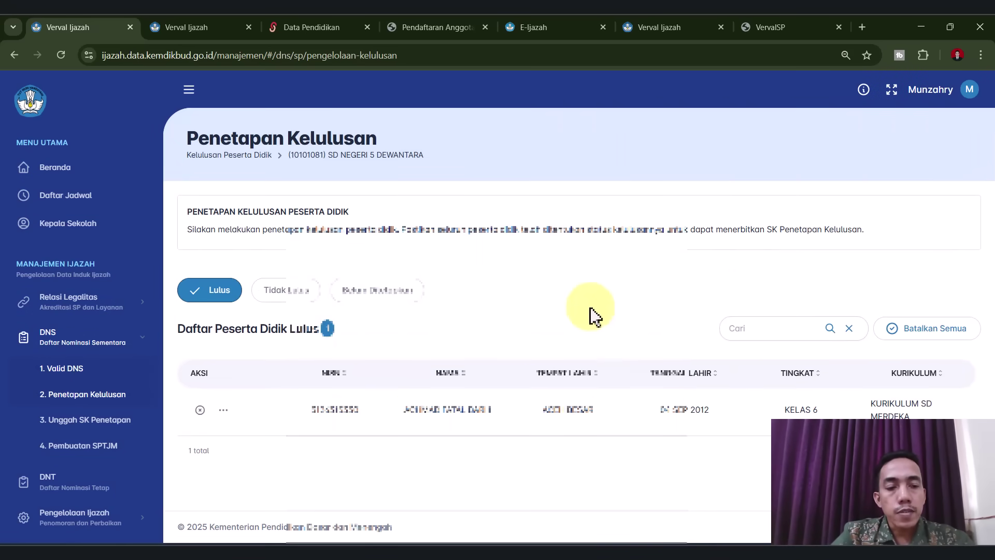
# Step: Open Unggah SK Penetapan and highlight the Perhatian notice about uploading the graduation decree
pyautogui.click(95, 424)
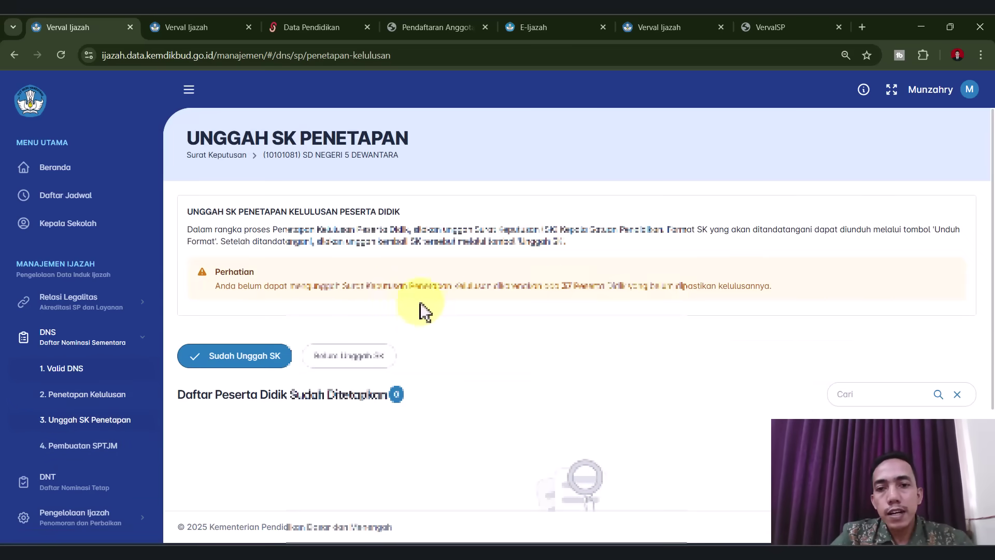
pyautogui.moveTo(215, 285); pyautogui.dragTo(739, 288)
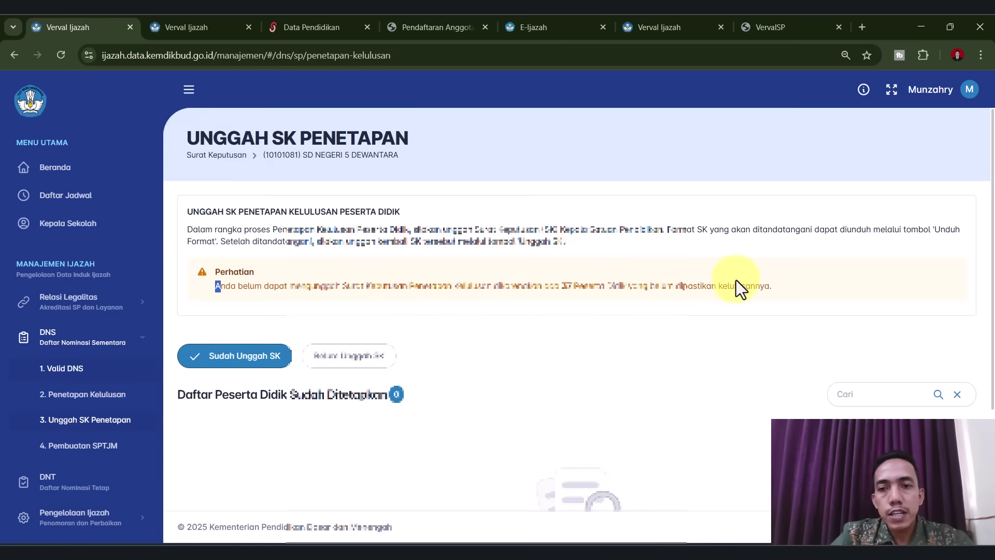
pyautogui.click(773, 288)
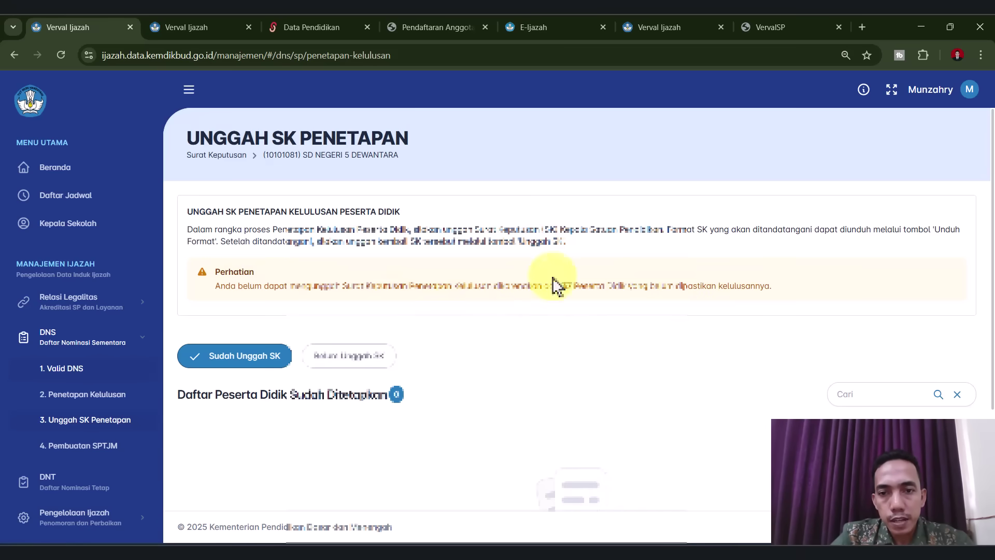
pyautogui.moveTo(217, 290); pyautogui.dragTo(790, 291)
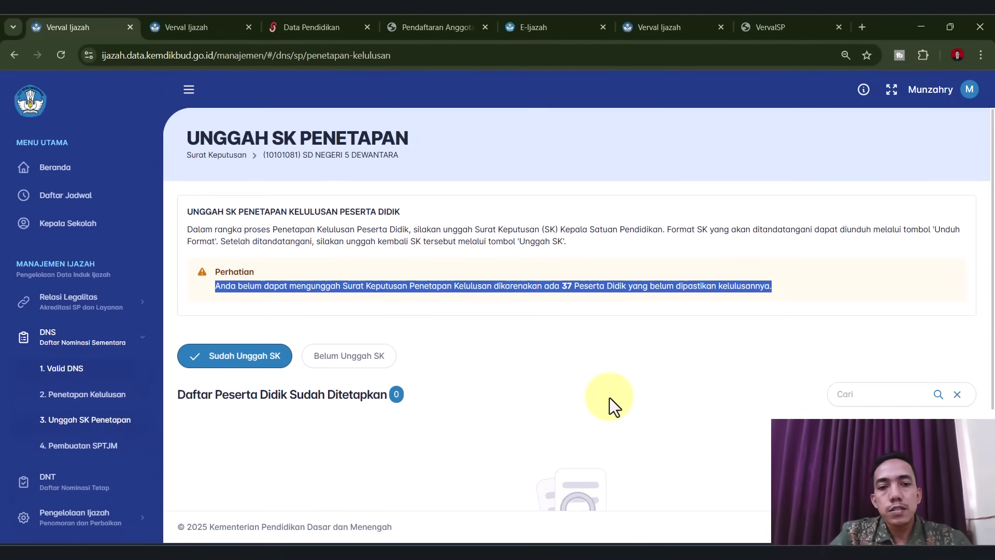
# Step: Compare the Belum Unggah SK and Sudah Unggah SK student lists, ending on Belum Unggah SK
pyautogui.click(345, 367)
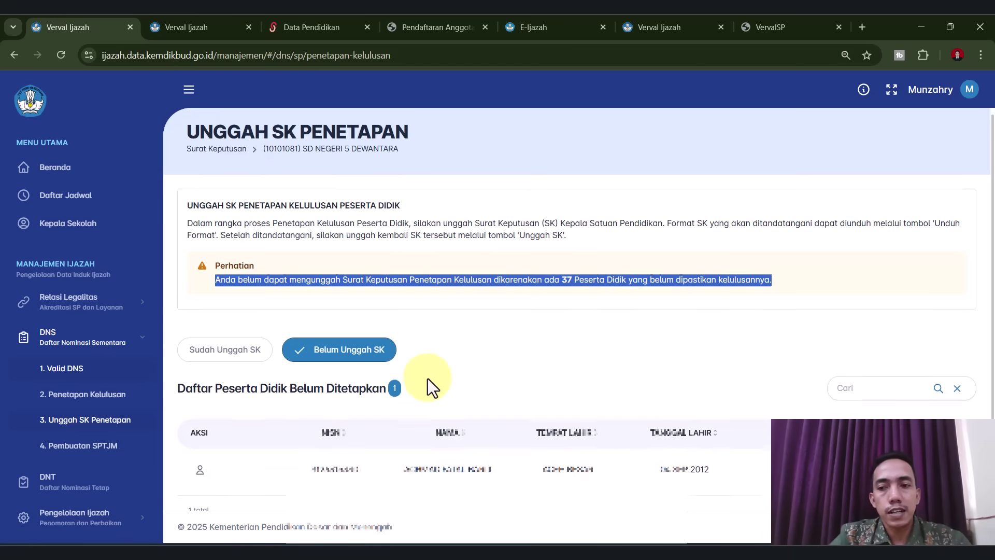
pyautogui.scroll(-1, 428, 387)
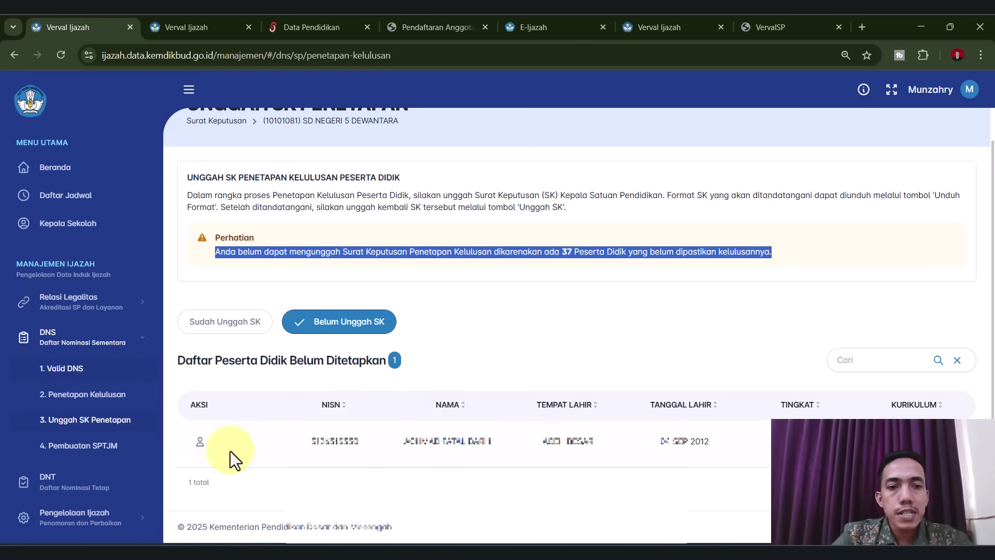
pyautogui.click(210, 322)
pyautogui.click(306, 342)
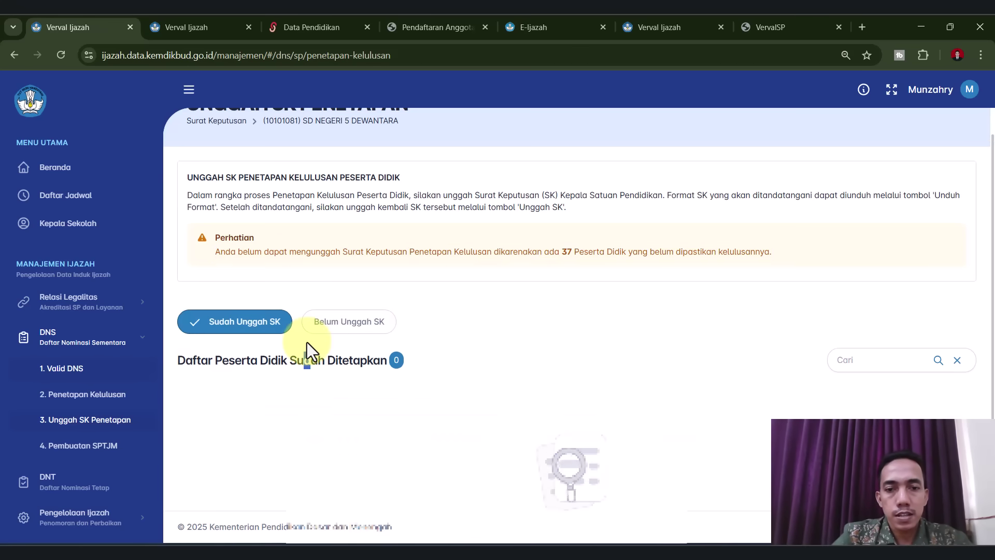
pyautogui.click(357, 330)
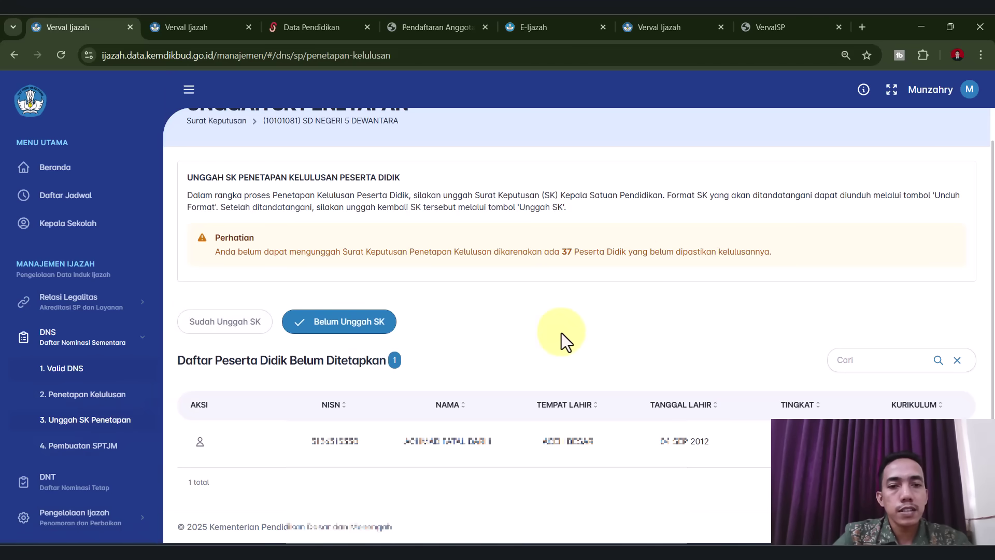
# Step: Read the Perhatian notice on the Pembuatan SPTJM page, then open the Daftar Nominasi Tetap (DNT) page
pyautogui.click(101, 447)
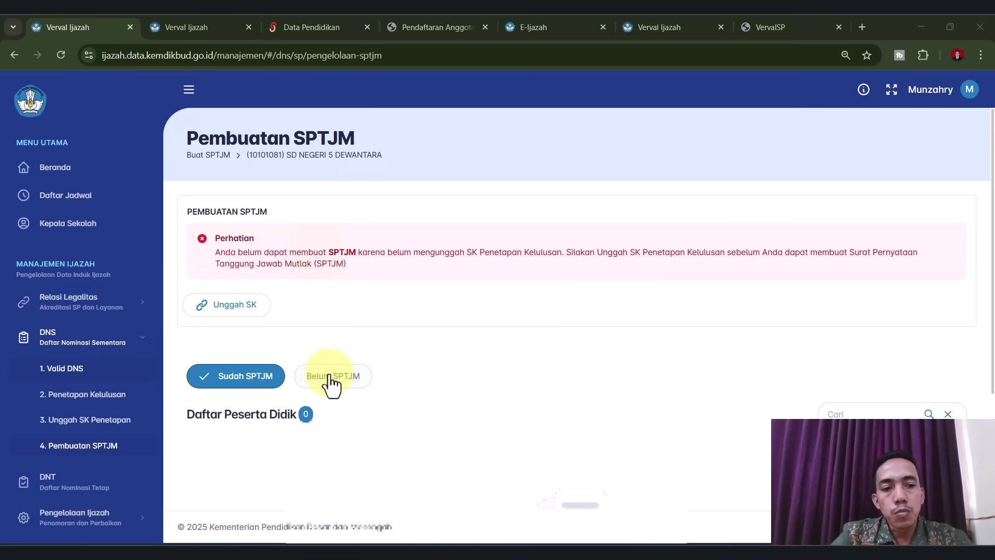
pyautogui.click(91, 423)
pyautogui.click(86, 448)
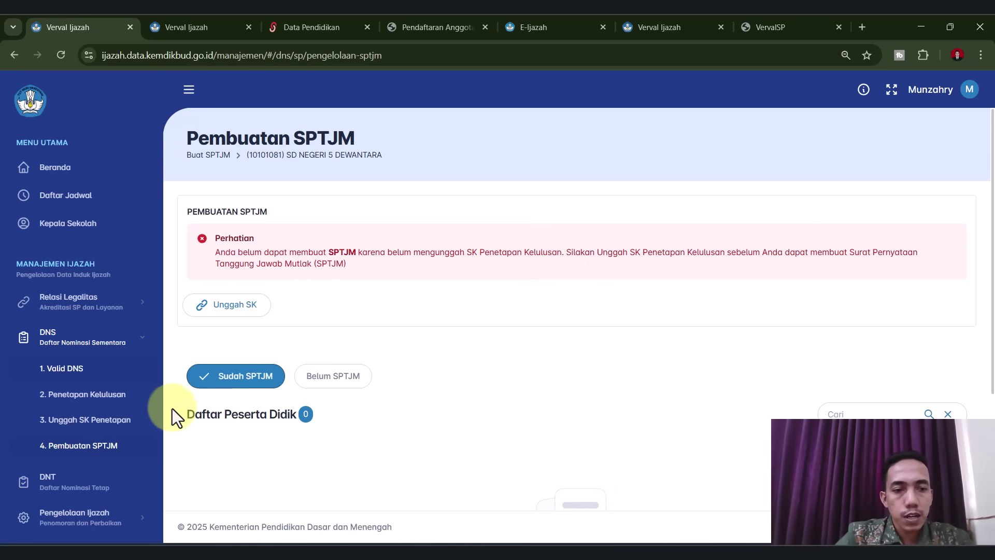
pyautogui.scroll(-2, 95, 434)
pyautogui.click(73, 381)
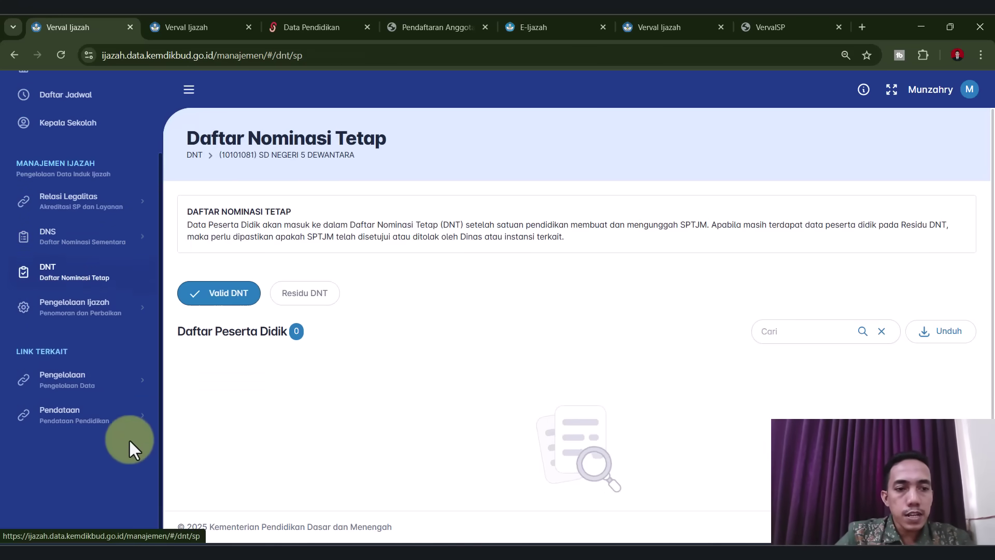
# Step: Compare the Valid DNT and Residu DNT student lists on the Daftar Nominasi Tetap page, ending on Valid DNT
pyautogui.scroll(2, 129, 438)
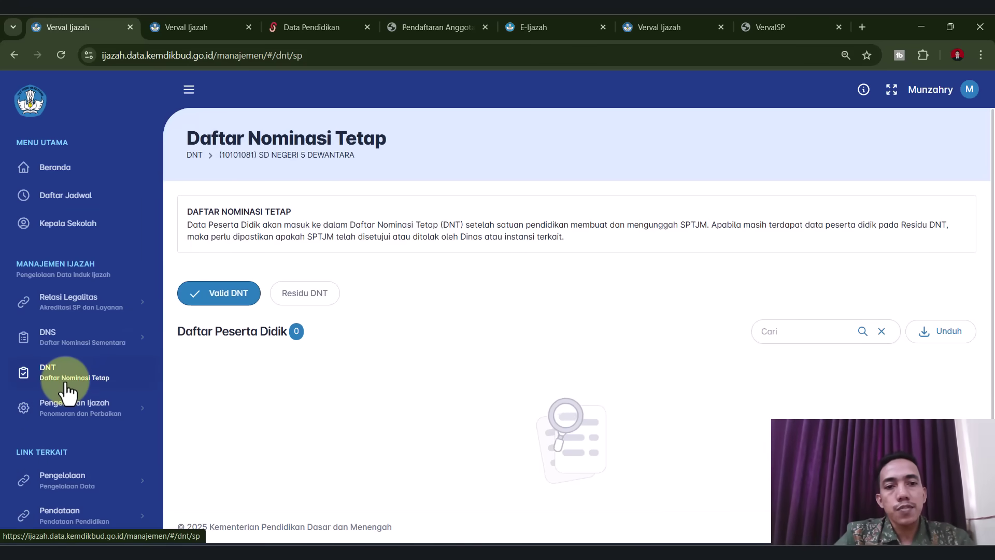
pyautogui.click(288, 296)
pyautogui.click(227, 295)
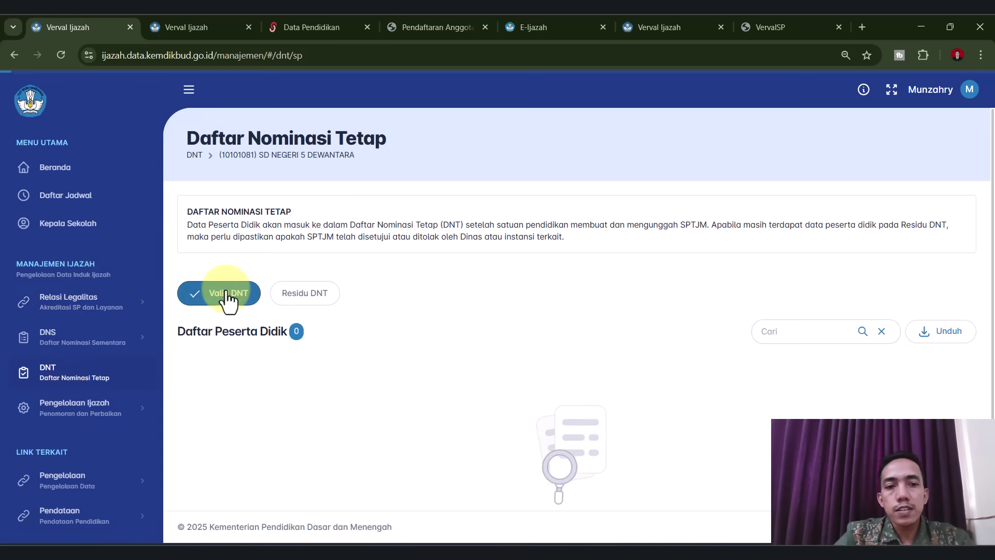
pyautogui.click(305, 295)
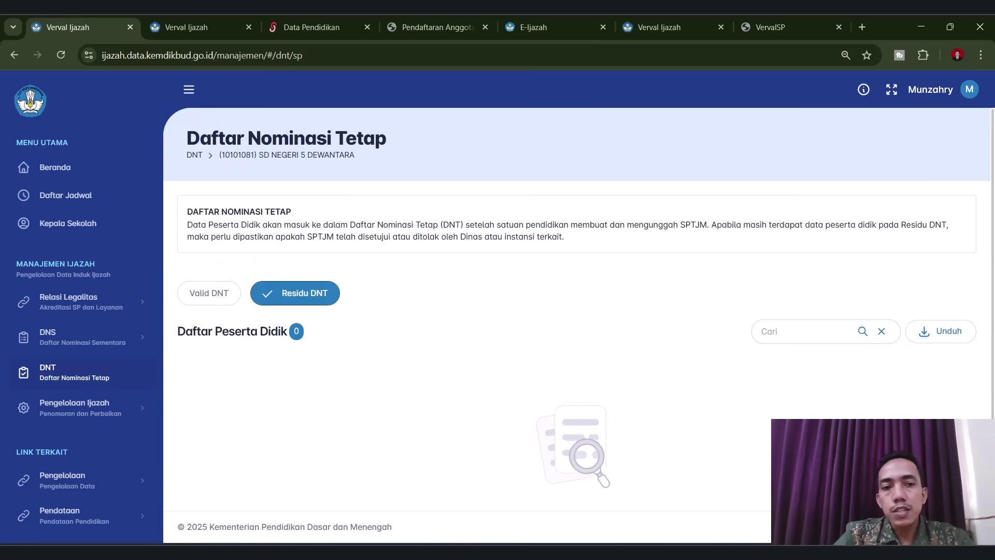
pyautogui.click(192, 298)
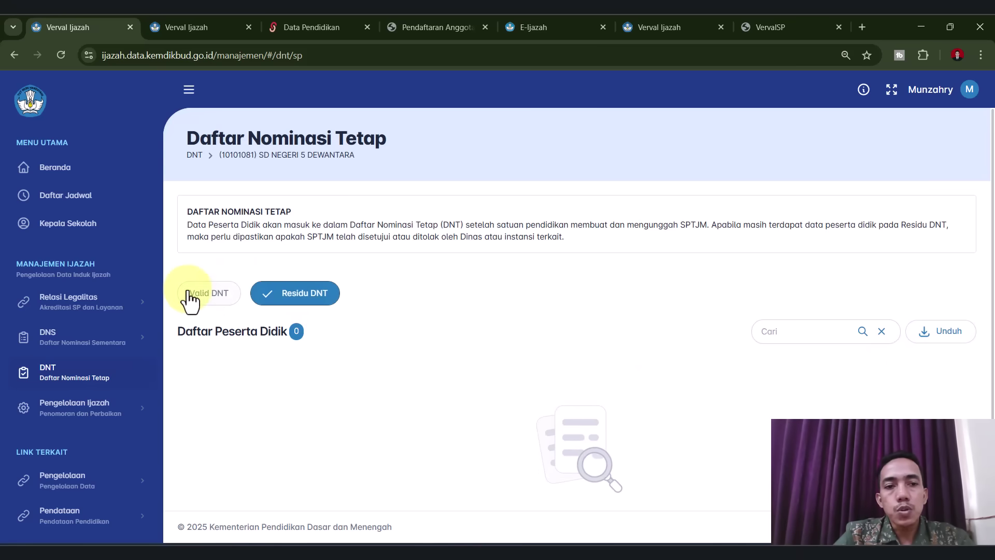
# Step: Try to download the Valid DNT list and switch to the Residu DNT list
pyautogui.click(943, 334)
pyautogui.click(946, 339)
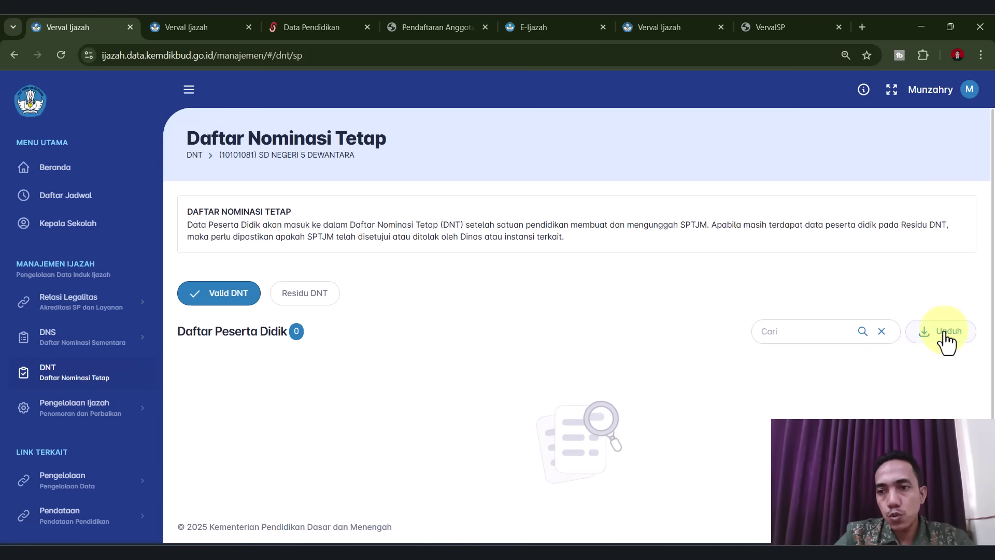
pyautogui.click(308, 299)
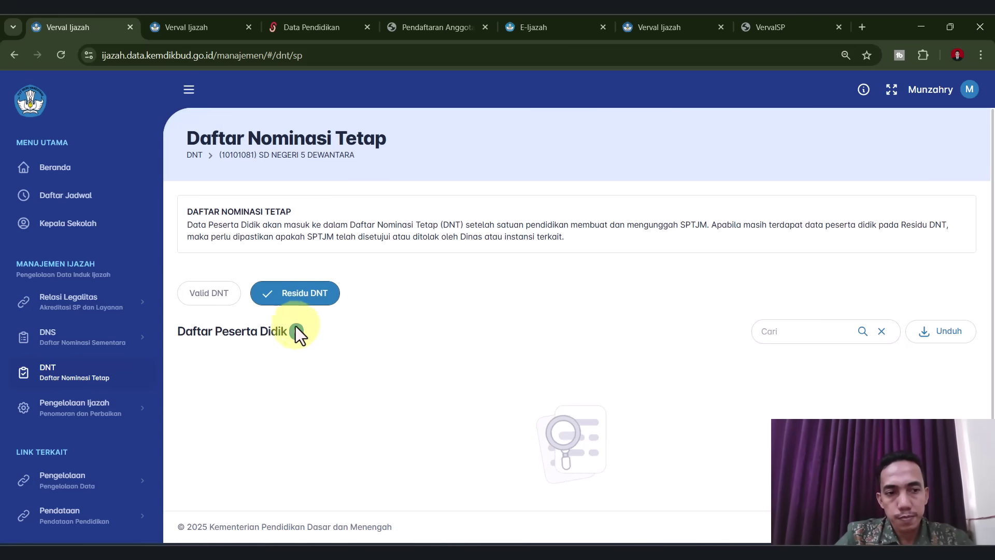
# Step: View the Daftar Penomoran Ijazah and Perbaikan Ijazah pages under Pengelolaan Ijazah
pyautogui.click(78, 412)
pyautogui.click(112, 444)
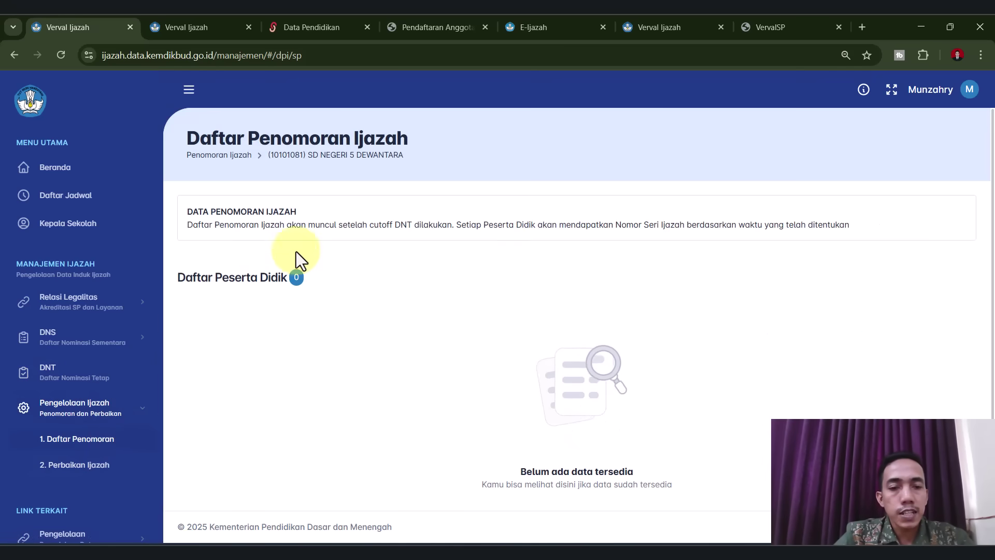
pyautogui.click(95, 466)
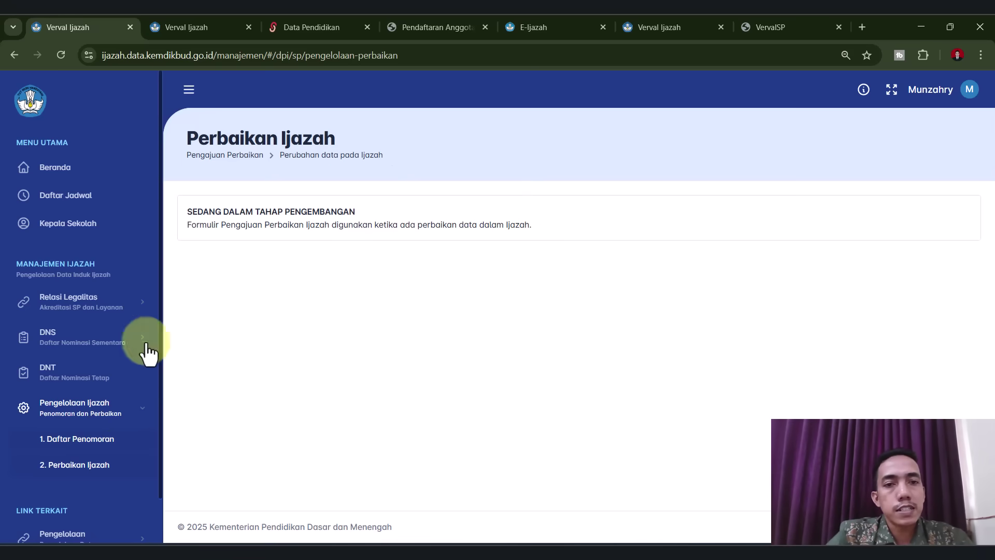
# Step: Examine the related links under Pengelolaan (Verval PD, Dasboard Ijazah) and Pendataan (DAPODIK, EMIS)
pyautogui.scroll(-1, 117, 436)
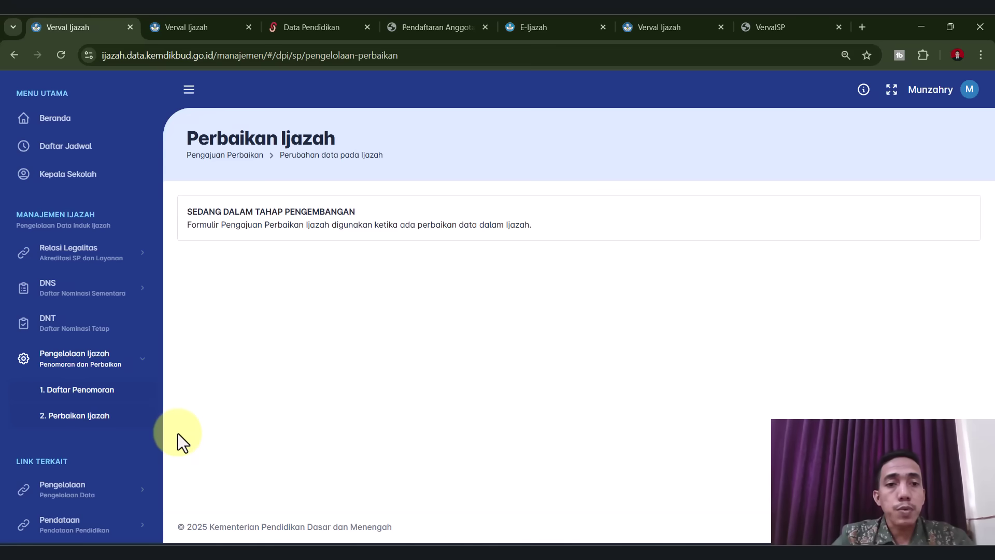
pyautogui.click(90, 493)
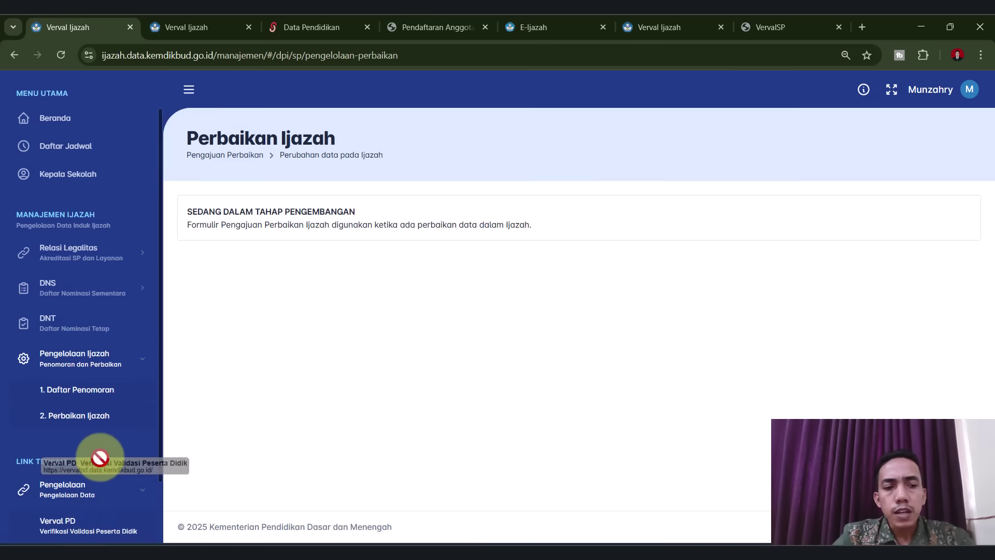
pyautogui.scroll(-2, 122, 438)
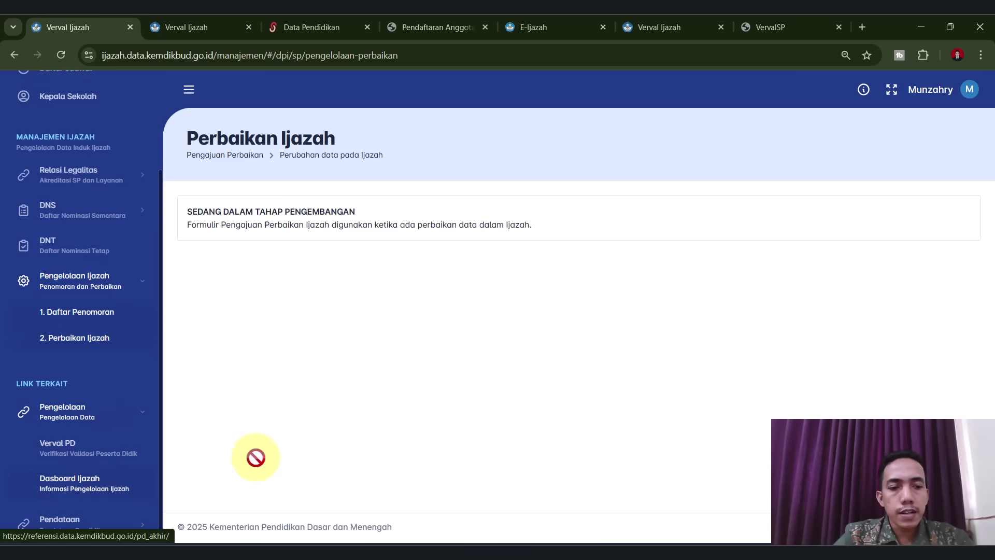
pyautogui.click(93, 524)
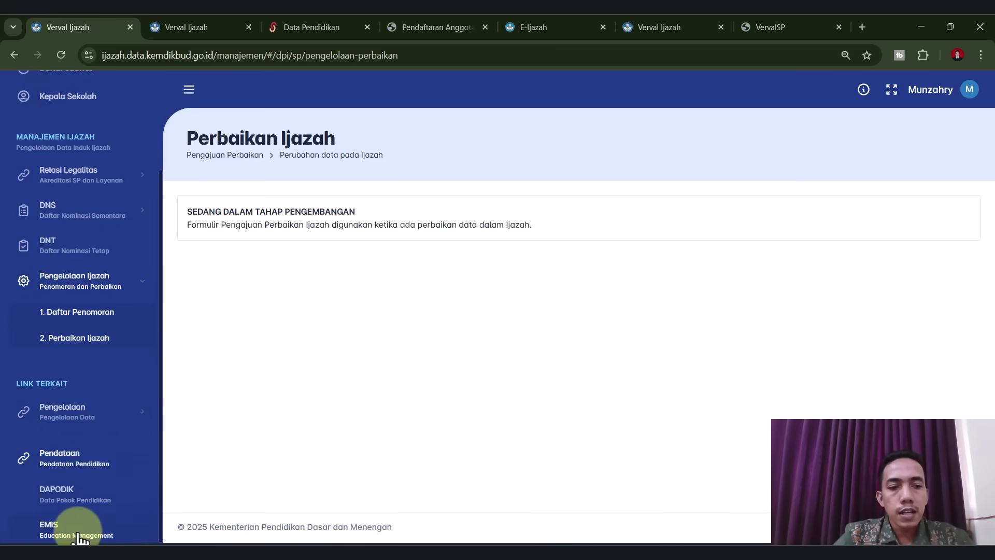
pyautogui.click(102, 455)
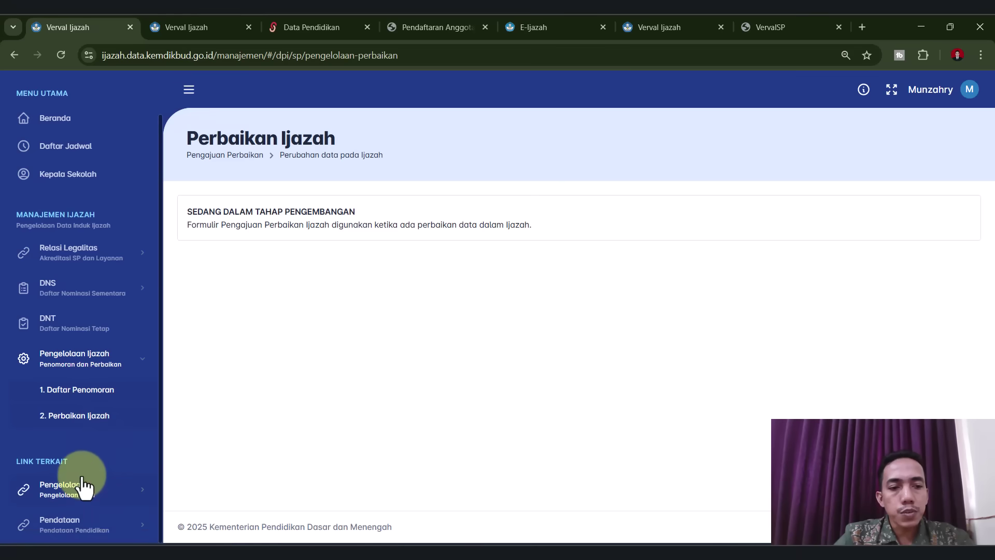
pyautogui.click(75, 528)
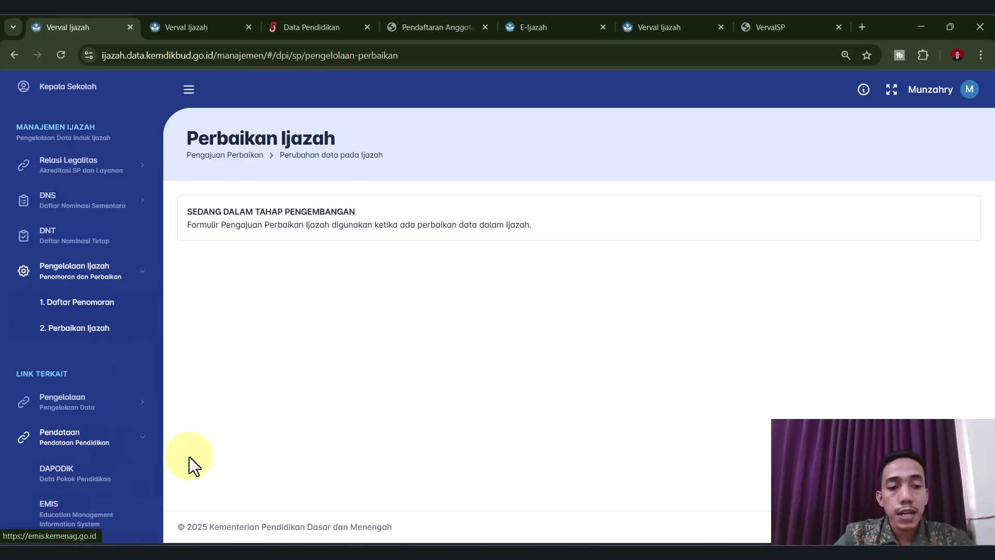
# Step: Return to the Beranda page and open the Valid DNS student list
pyautogui.scroll(3, 85, 472)
pyautogui.click(52, 176)
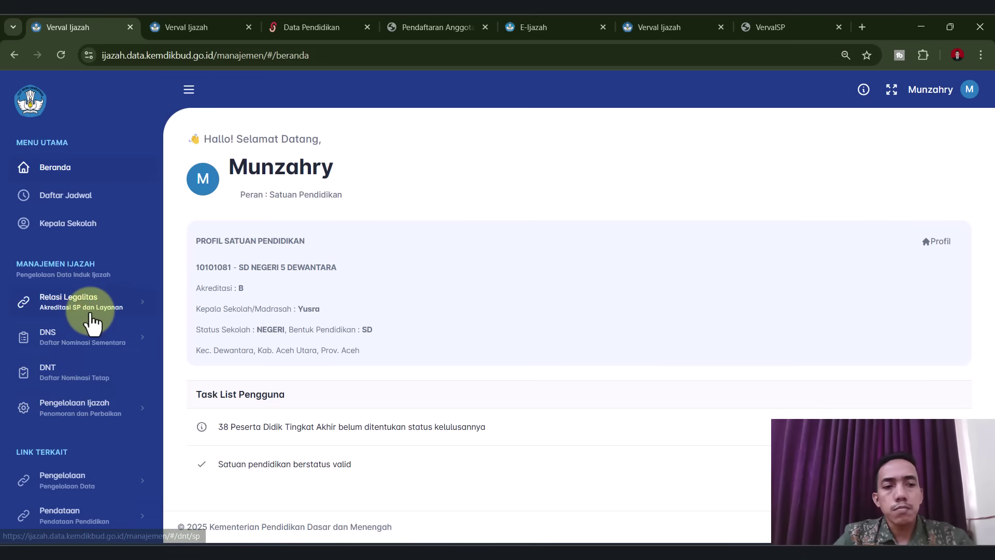
pyautogui.click(87, 342)
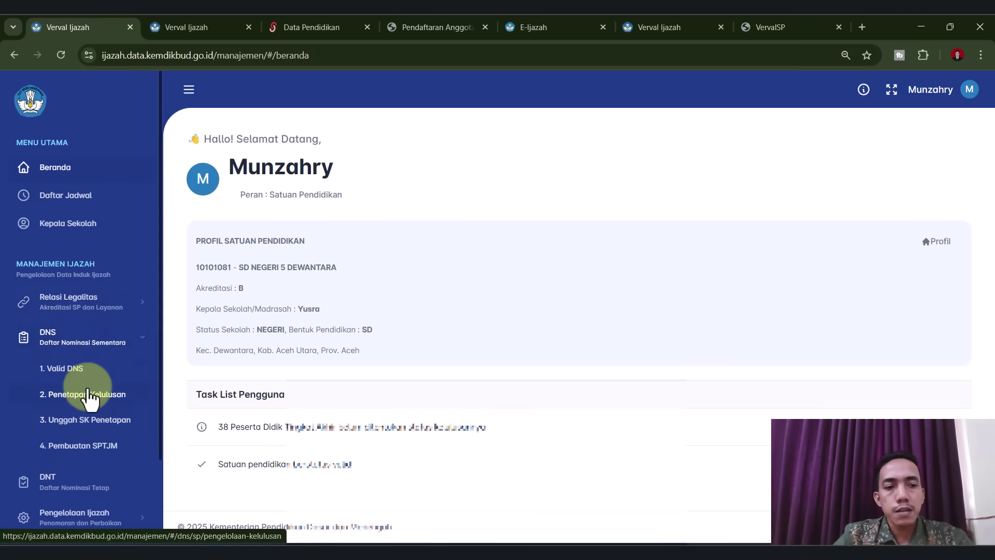
pyautogui.click(93, 370)
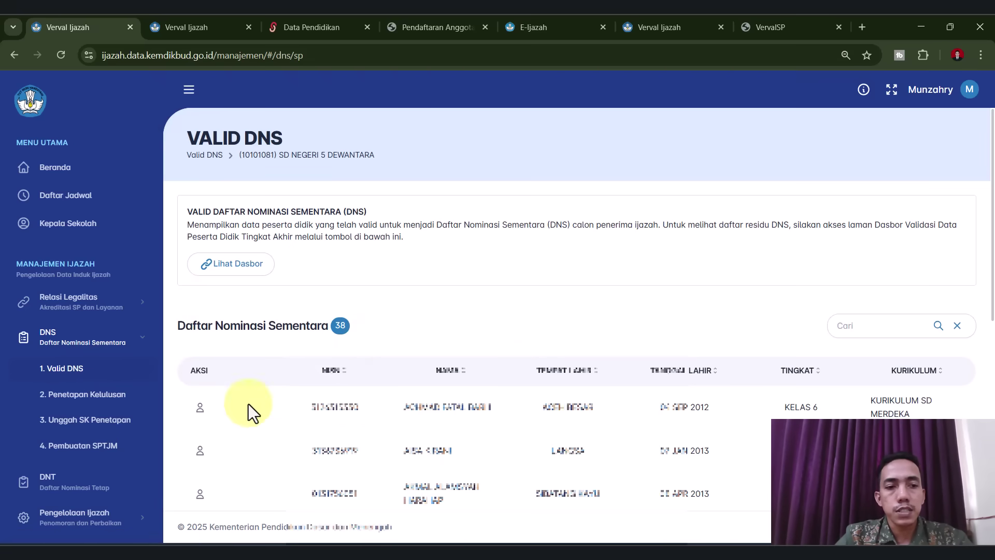
# Step: Review the Lulus, Tidak Lulus and Belum Ditetapkan lists in Penetapan Kelulusan
pyautogui.click(103, 396)
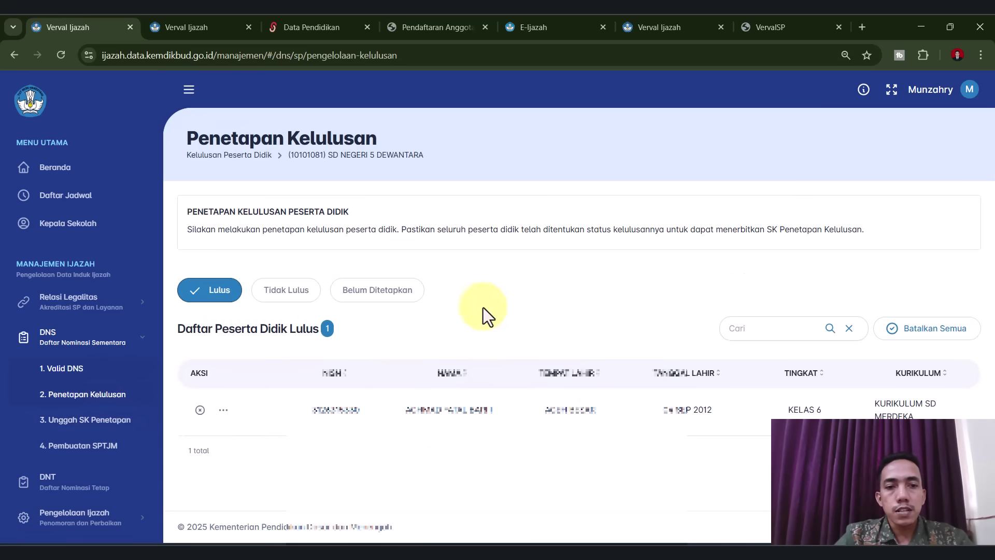
pyautogui.click(283, 292)
pyautogui.click(360, 293)
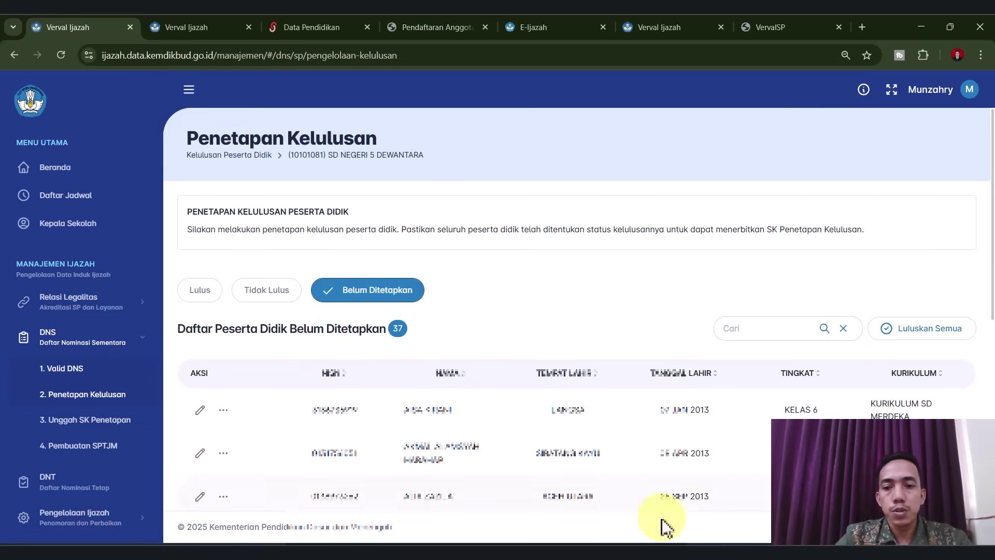
pyautogui.click(697, 543)
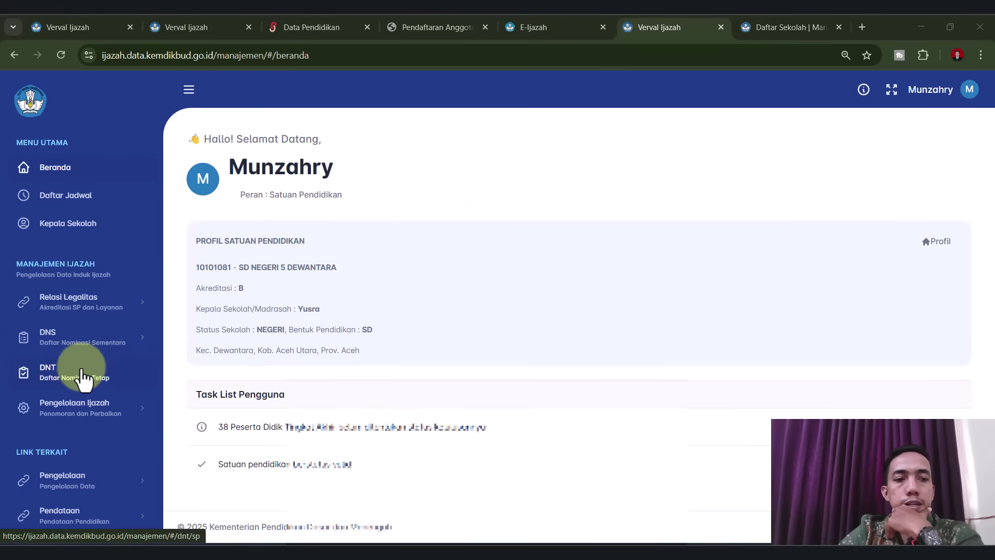
# Step: Revisit Valid DNS and check the Penetapan Kelulusan lists from Lulus through Tidak Lulus to Belum Ditetapkan
pyautogui.click(73, 338)
pyautogui.click(72, 367)
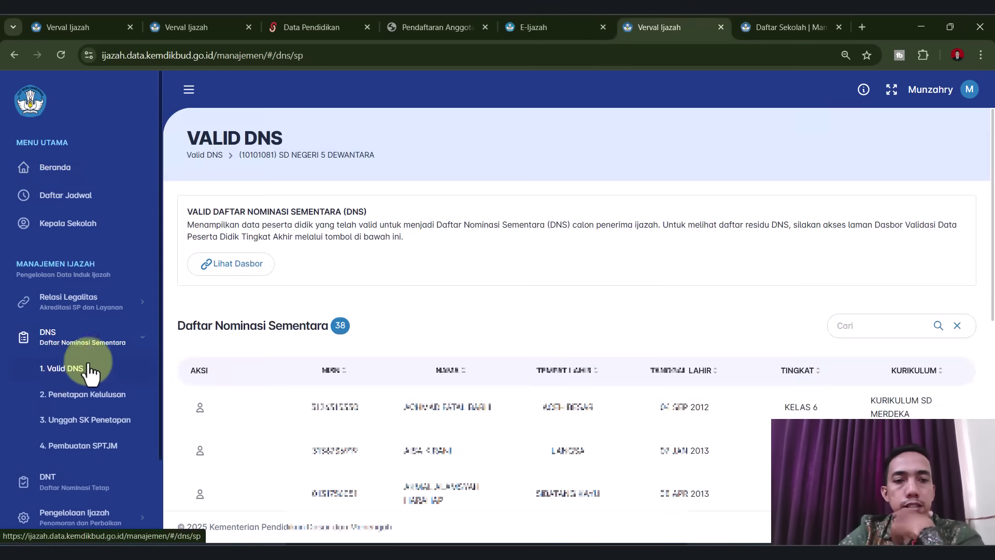
pyautogui.click(106, 394)
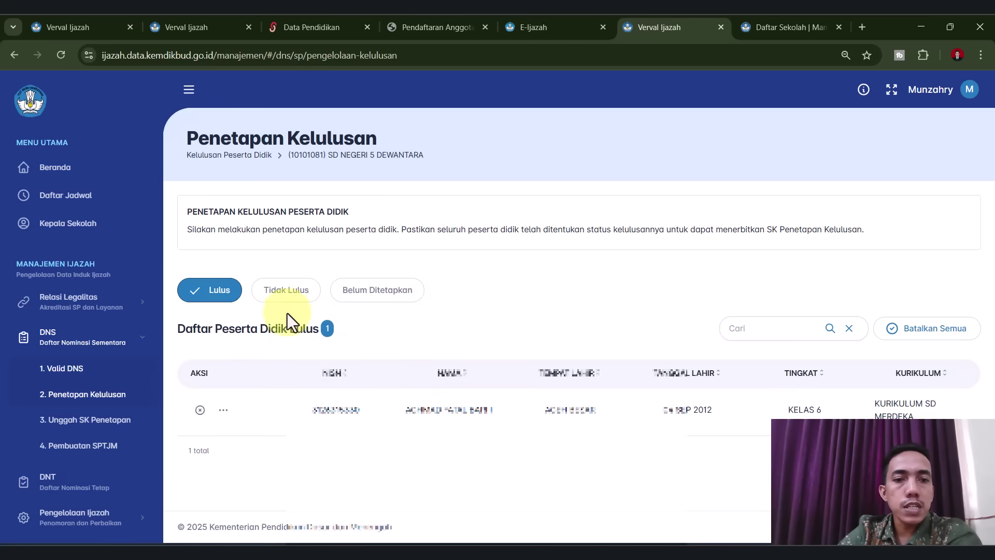
pyautogui.click(286, 291)
pyautogui.click(365, 301)
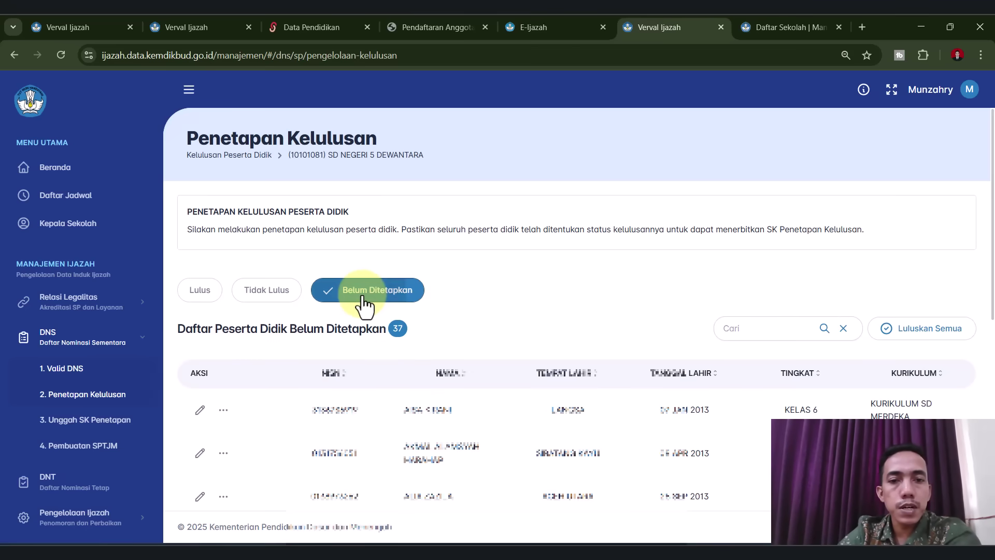
# Step: Cancel the graduation of the student in the Lulus list, confirm the cancellation, and check the Belum Ditetapkan list
pyautogui.click(193, 296)
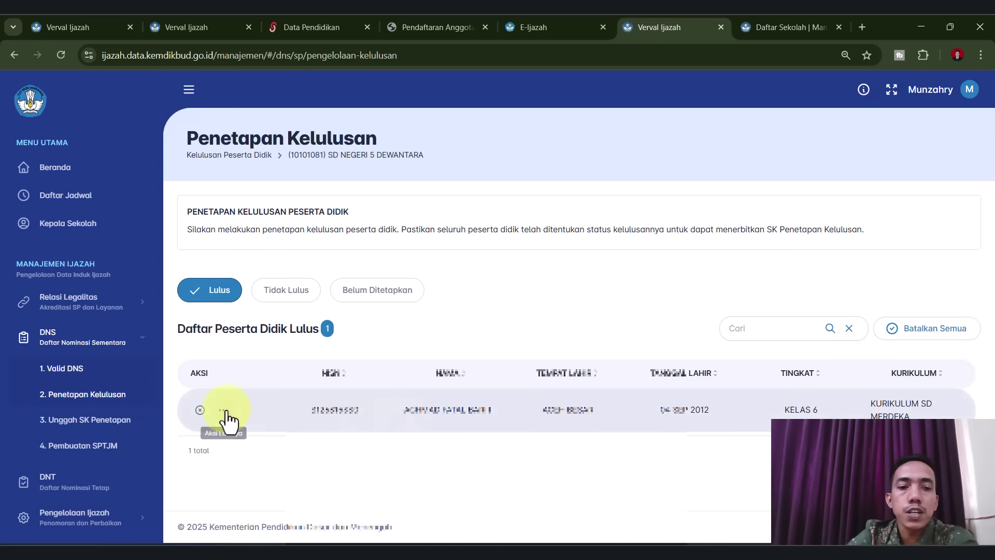
pyautogui.click(200, 410)
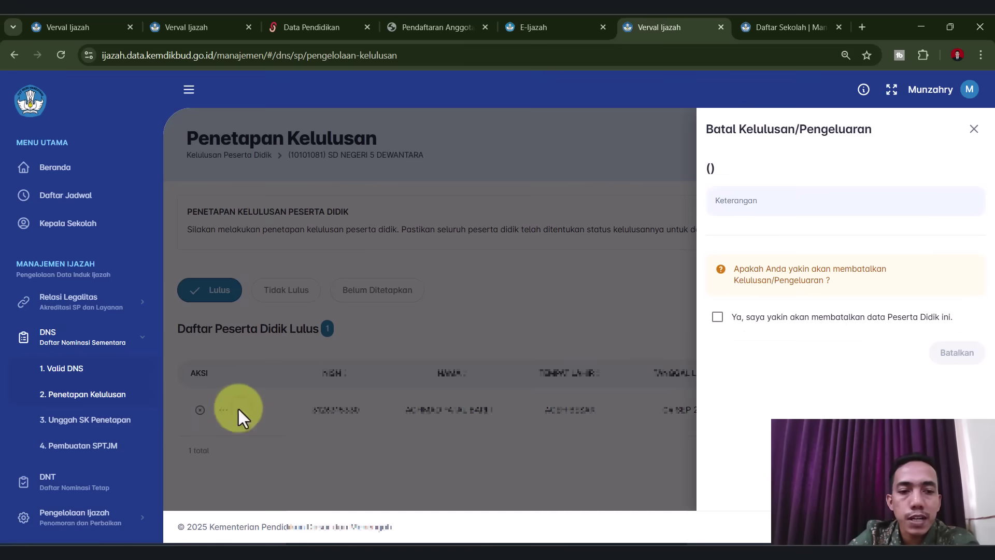
pyautogui.click(759, 317)
pyautogui.click(953, 351)
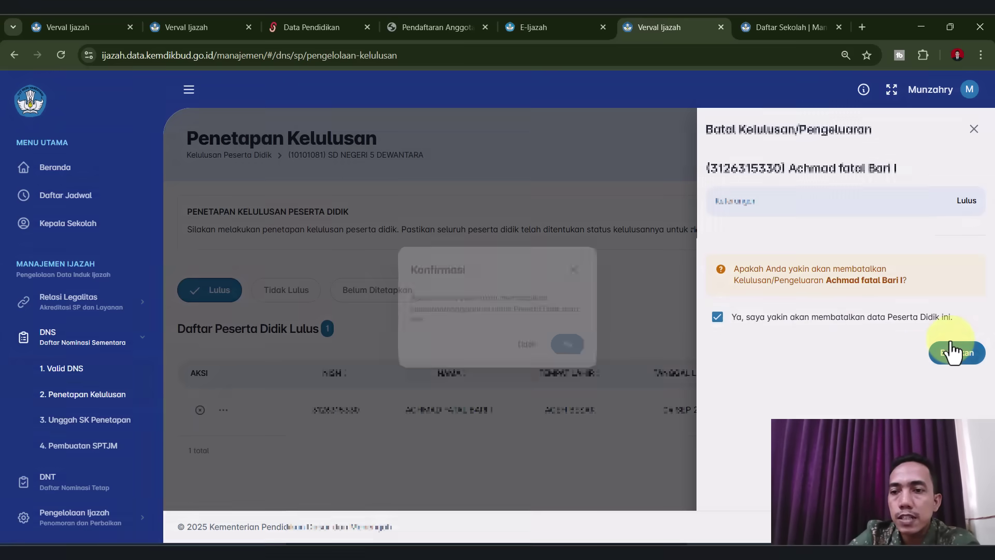
pyautogui.click(570, 352)
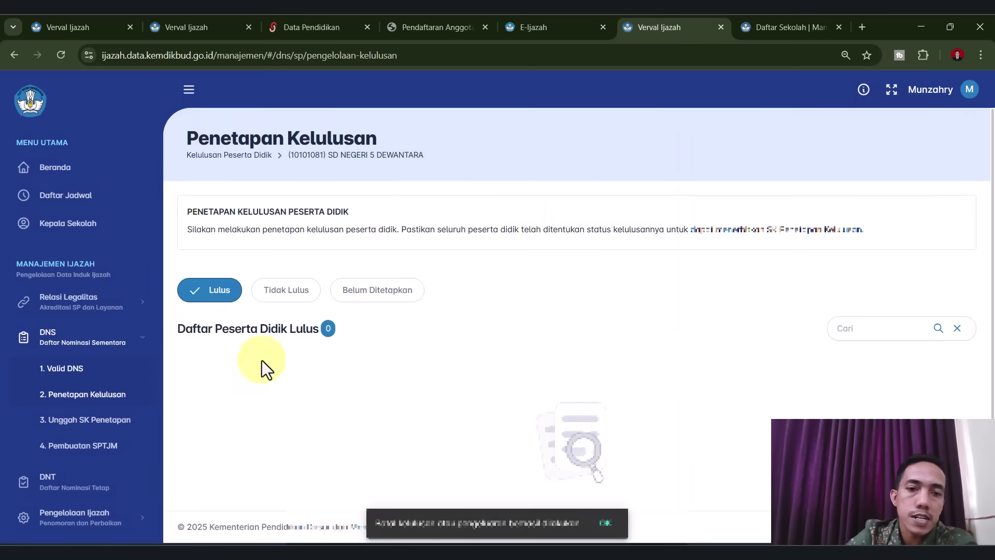
pyautogui.click(382, 293)
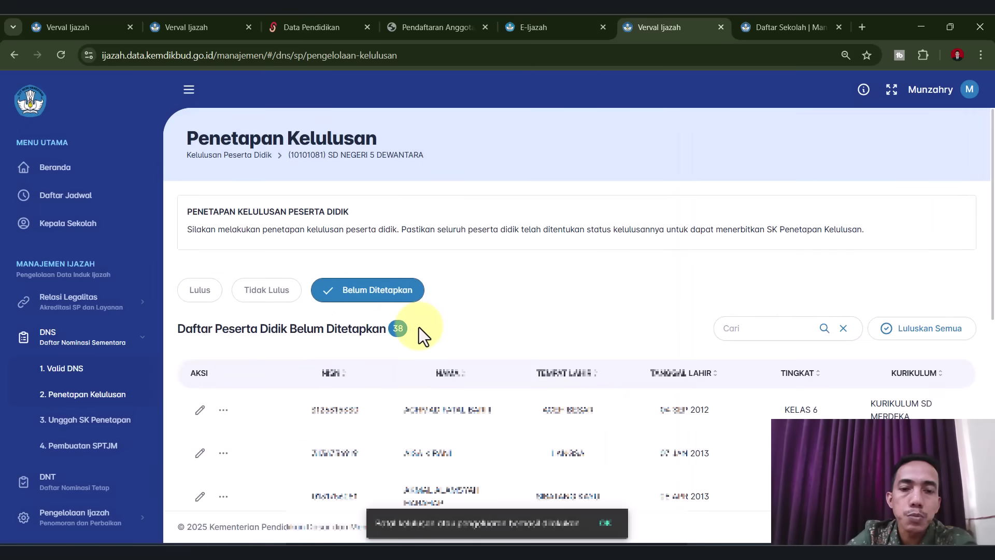
# Step: Review the Unggah SK Penetapan, Pembuatan SPTJM and Penetapan Kelulusan pages, ending on Unggah SK Penetapan
pyautogui.click(114, 421)
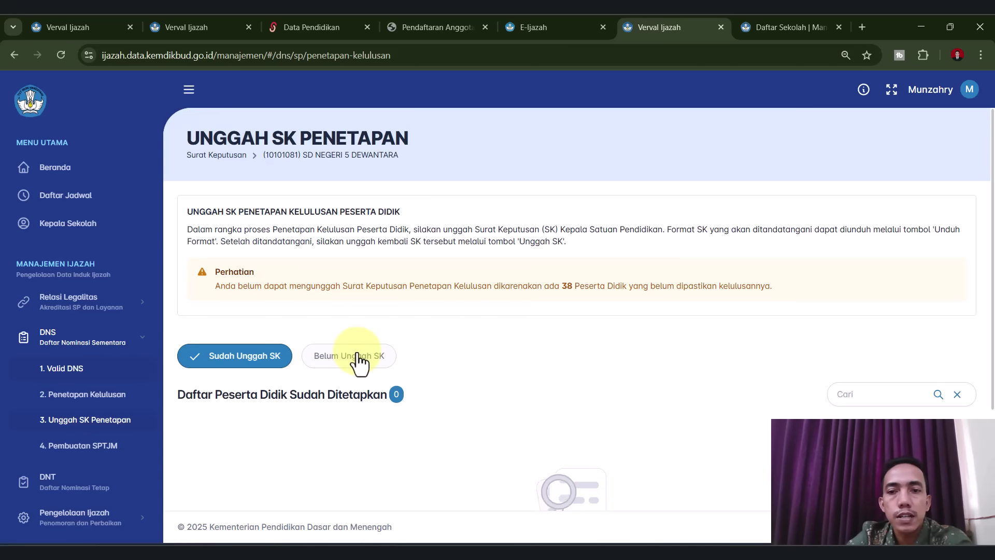
pyautogui.click(99, 449)
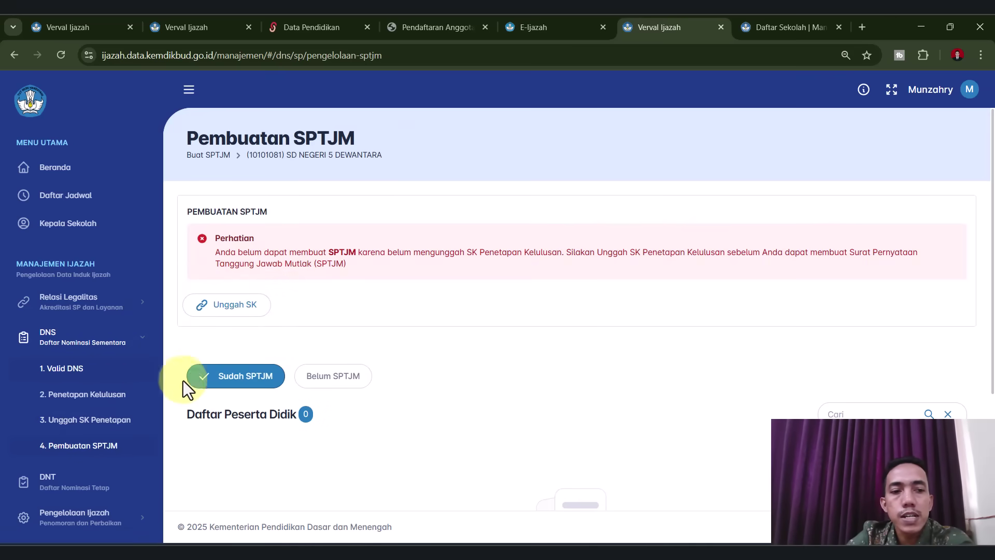
pyautogui.click(102, 426)
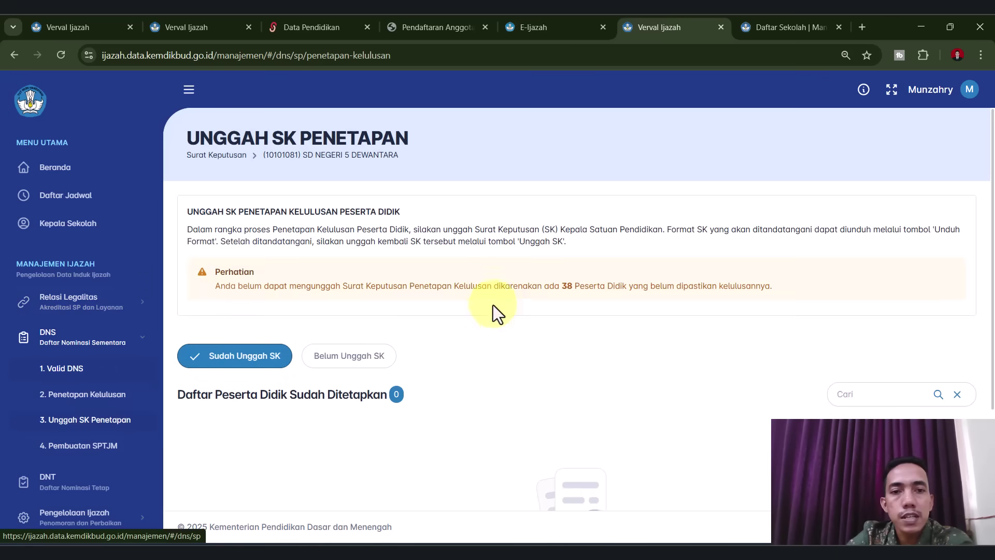
pyautogui.click(94, 395)
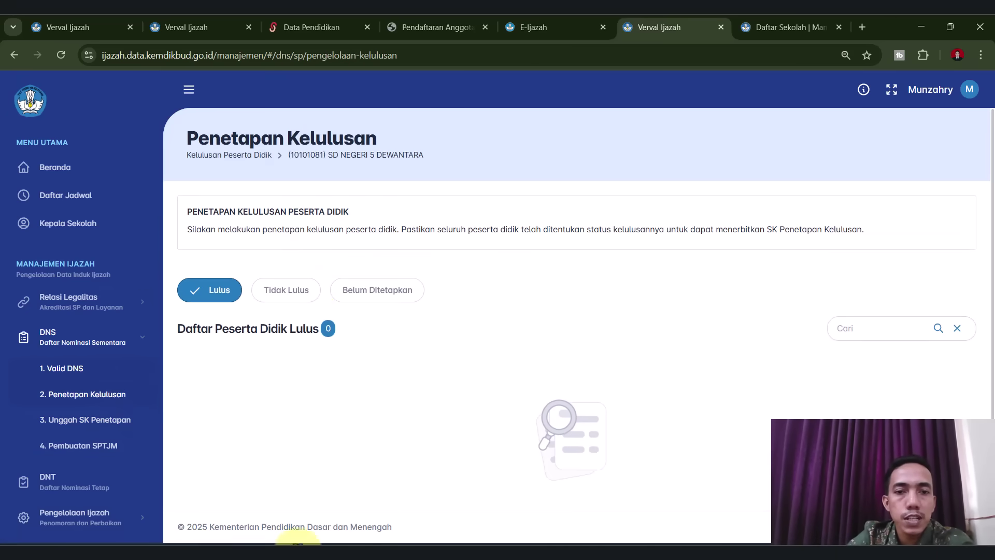
pyautogui.click(117, 446)
pyautogui.click(113, 422)
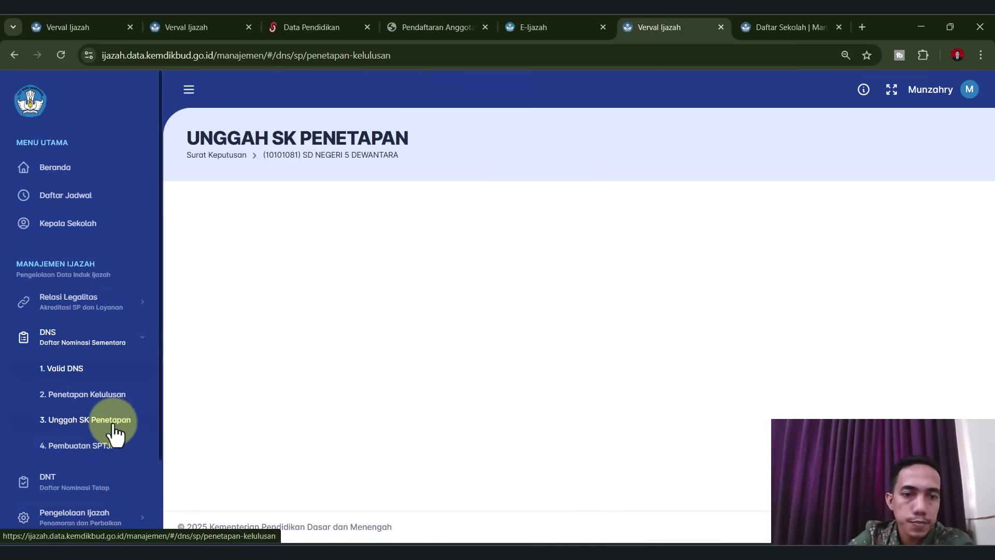
# Step: Open the Daftar Nominasi Tetap (DNT) page and show its Residu DNT list
pyautogui.scroll(-3, 109, 435)
pyautogui.click(66, 390)
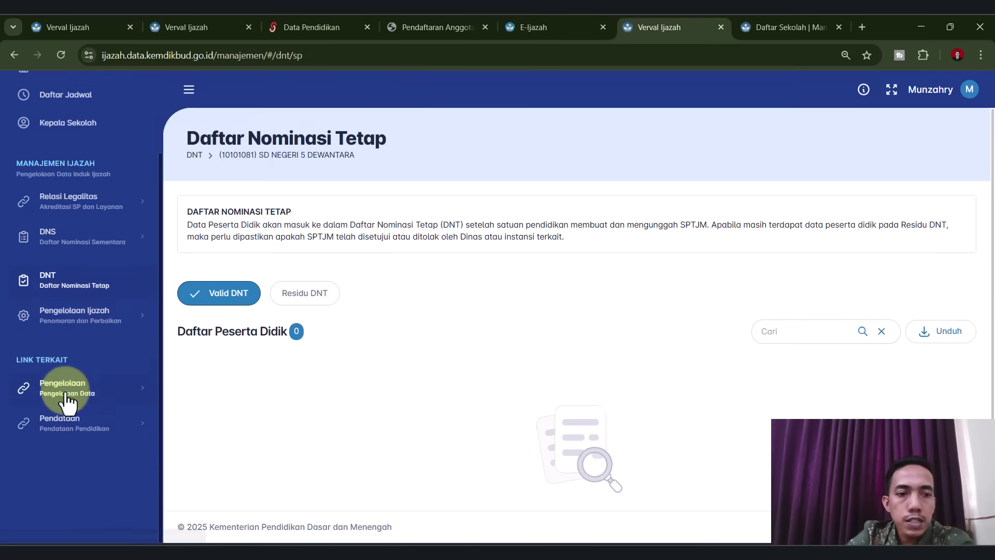
pyautogui.click(311, 300)
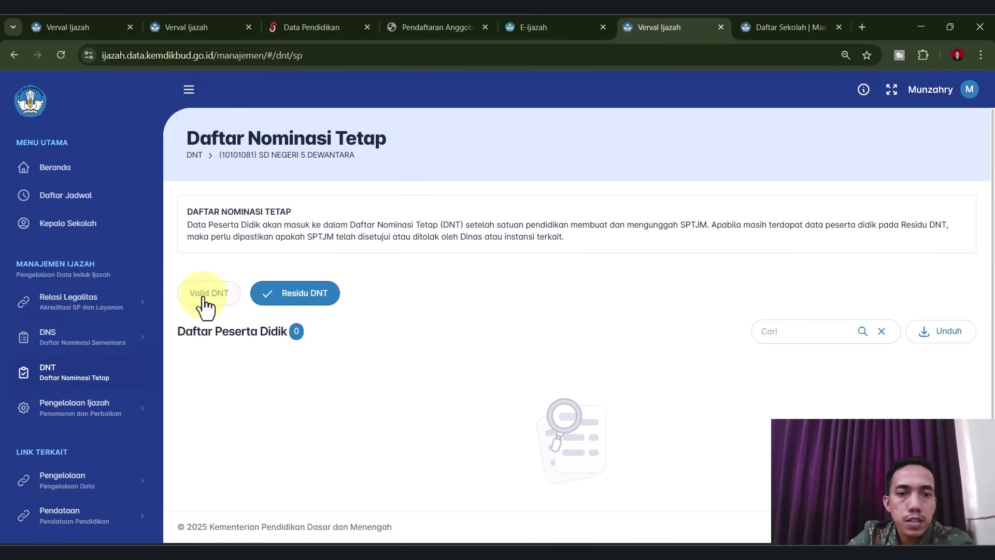
# Step: Show the Valid DNT list, and open the Pembuatan SPTJM page under DNS to review its requirements
pyautogui.click(204, 298)
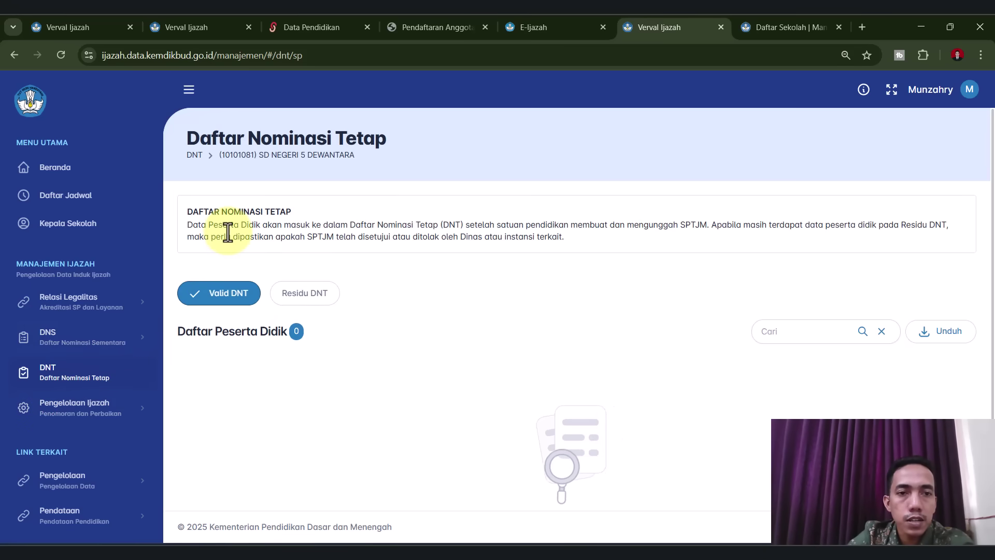
pyautogui.click(69, 340)
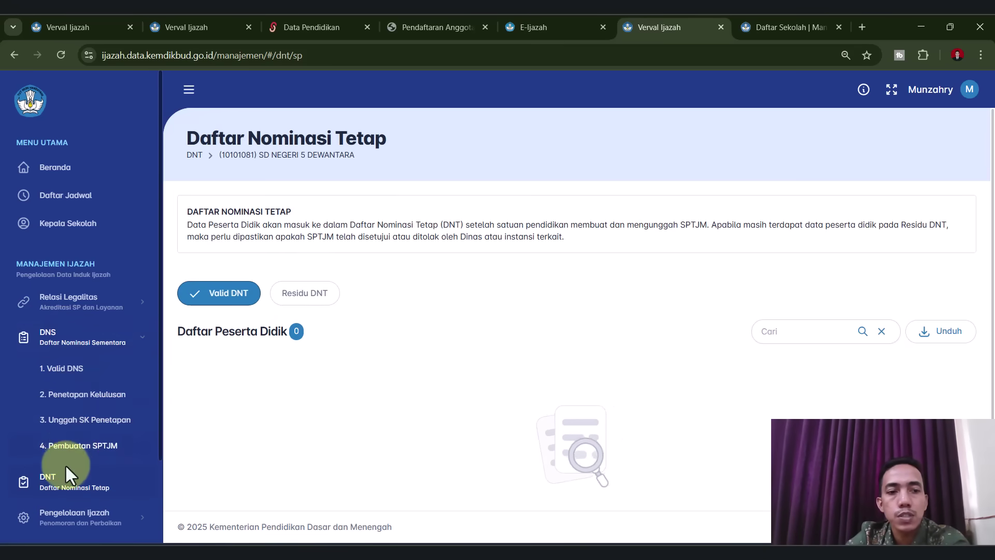
pyautogui.click(96, 450)
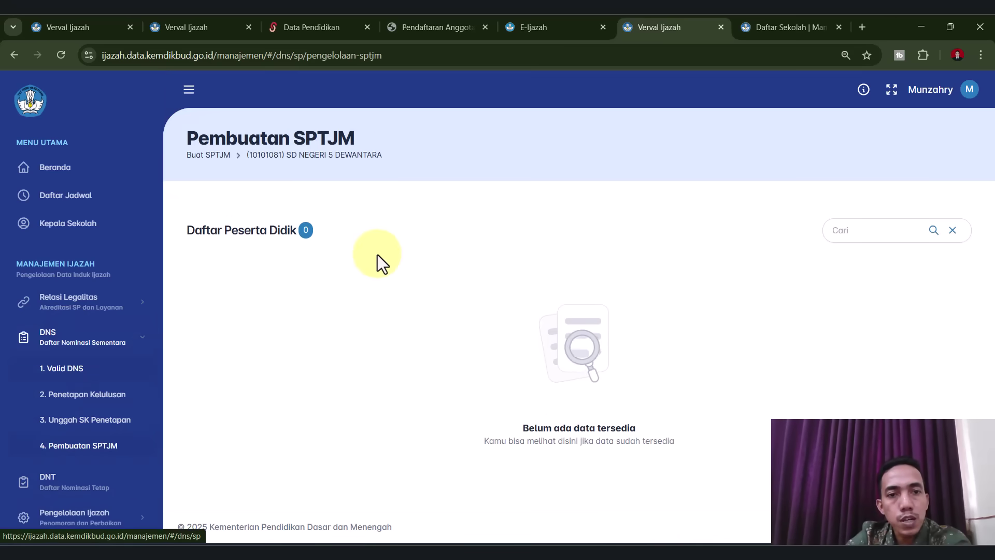
pyautogui.click(342, 222)
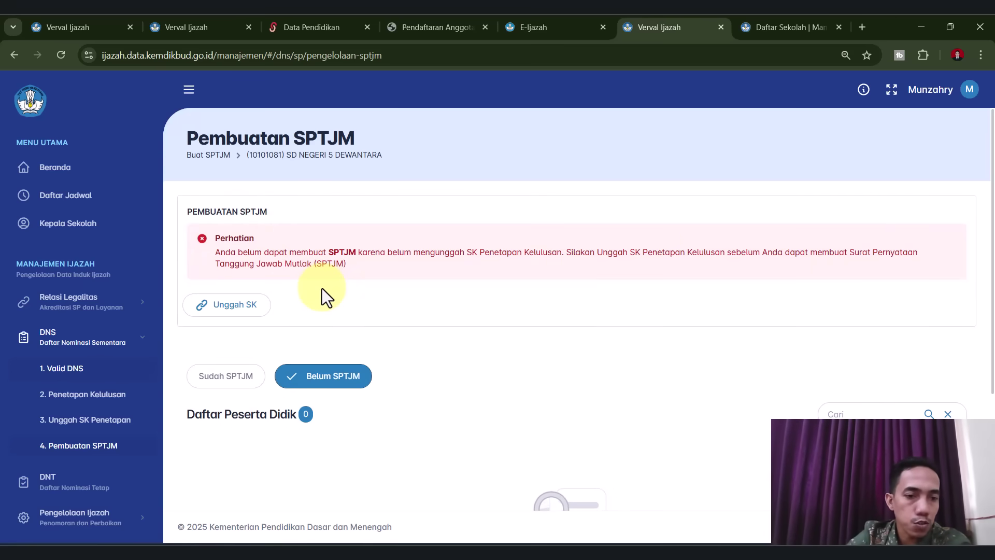
# Step: Return to the DNT page, compare its Residu DNT and Valid DNT lists, and go back to Beranda
pyautogui.click(64, 490)
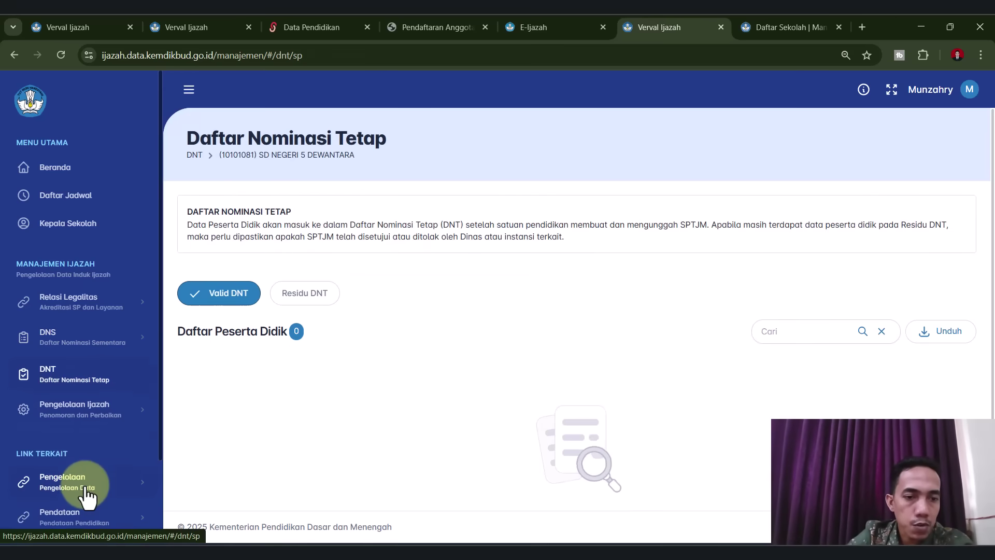
pyautogui.click(307, 301)
pyautogui.click(234, 305)
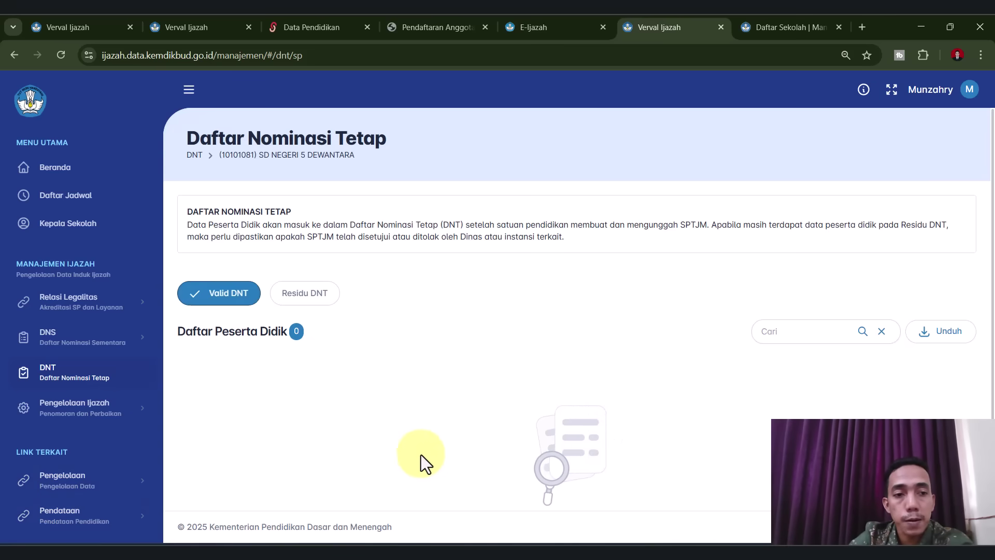
pyautogui.click(57, 172)
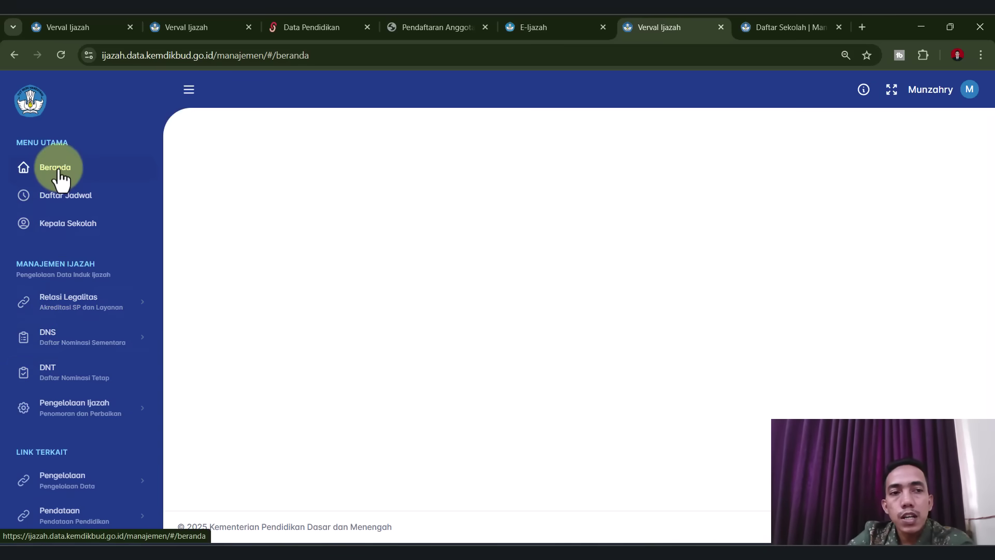